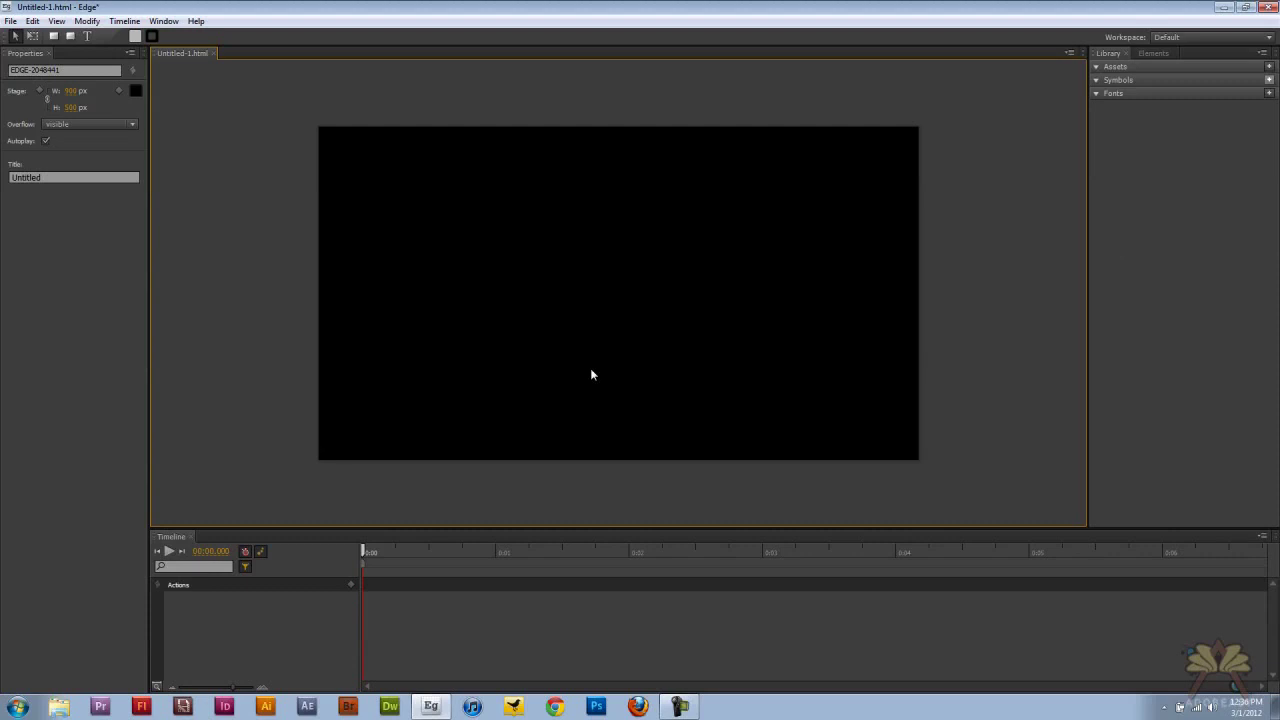
Import the four numbered images and their four thumbnails into the library, and delete the copies placed on the stage
{"action": "left_click", "coordinate": [10, 21]}
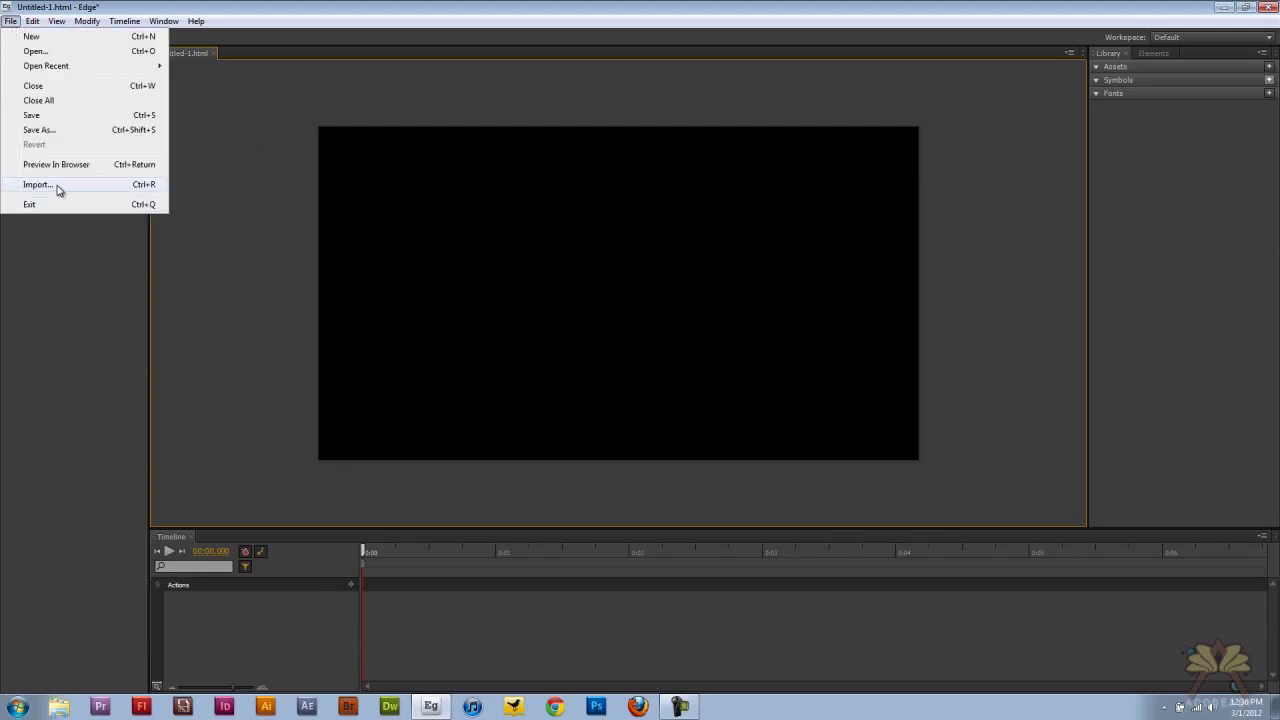
{"action": "left_click", "coordinate": [57, 186]}
{"action": "left_click_drag", "start_coordinate": [183, 240], "coordinate": [630, 100]}
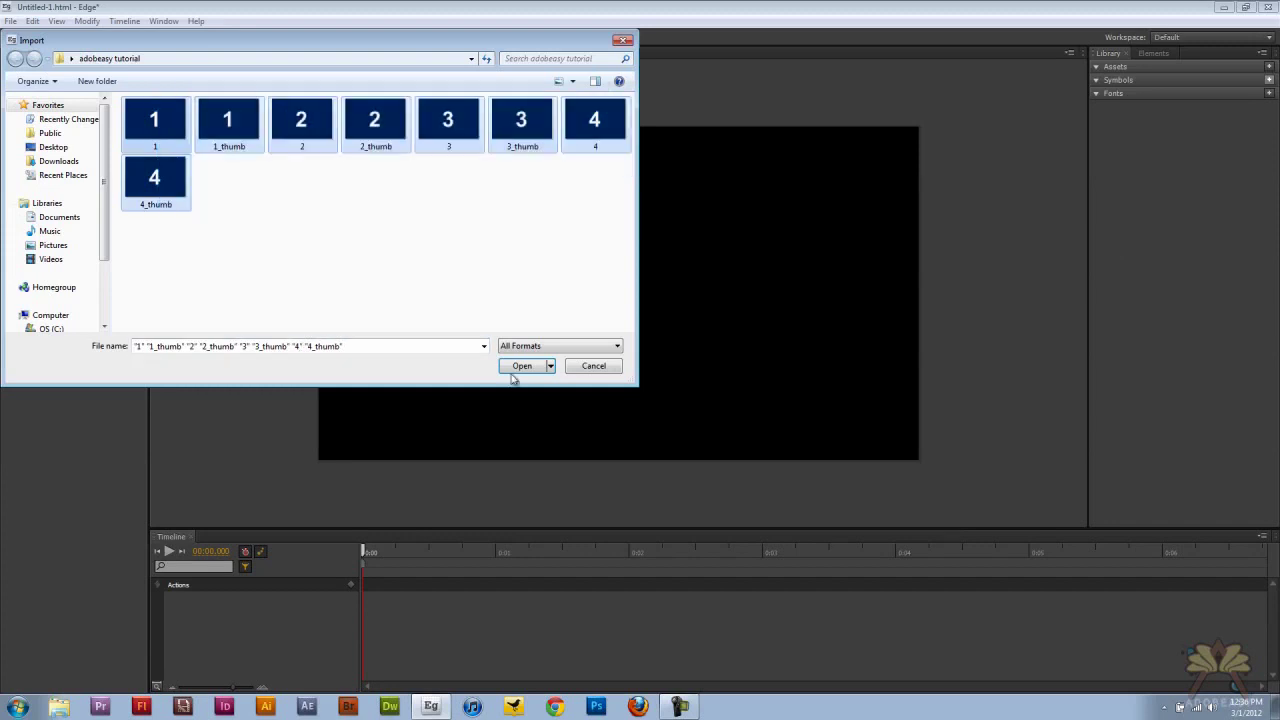
{"action": "left_click", "coordinate": [516, 368]}
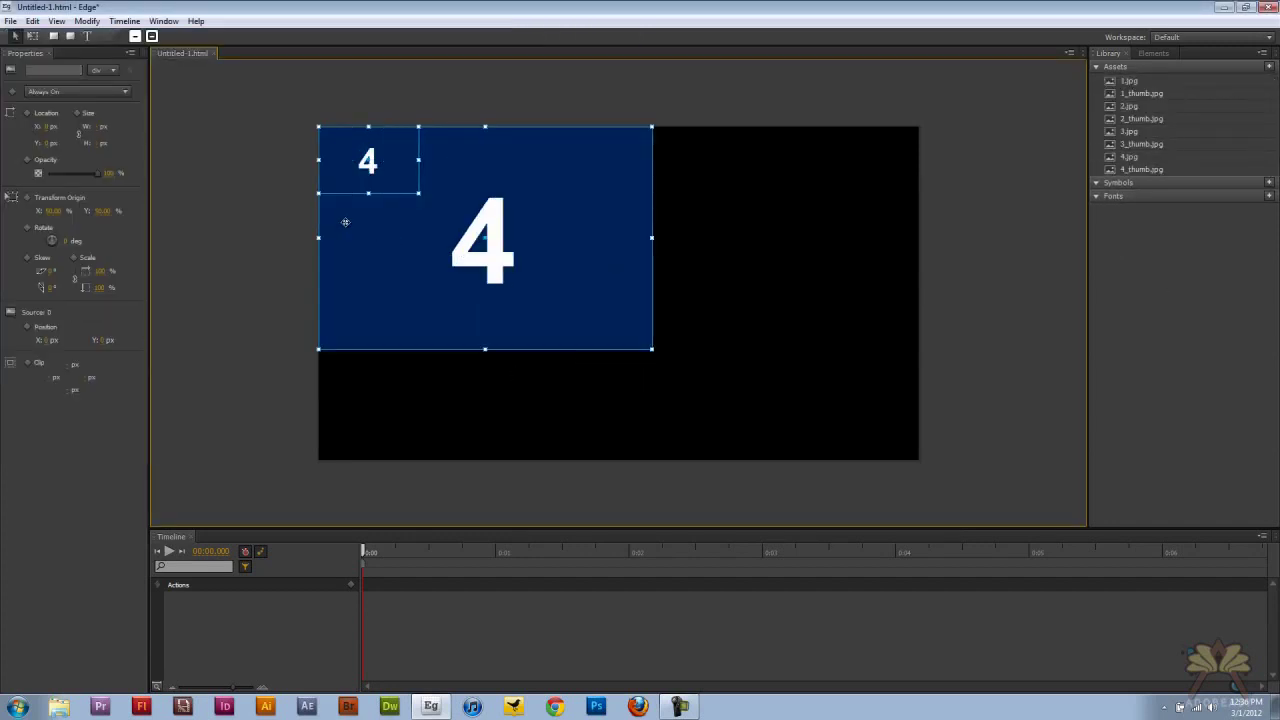
{"action": "key", "text": "Delete"}
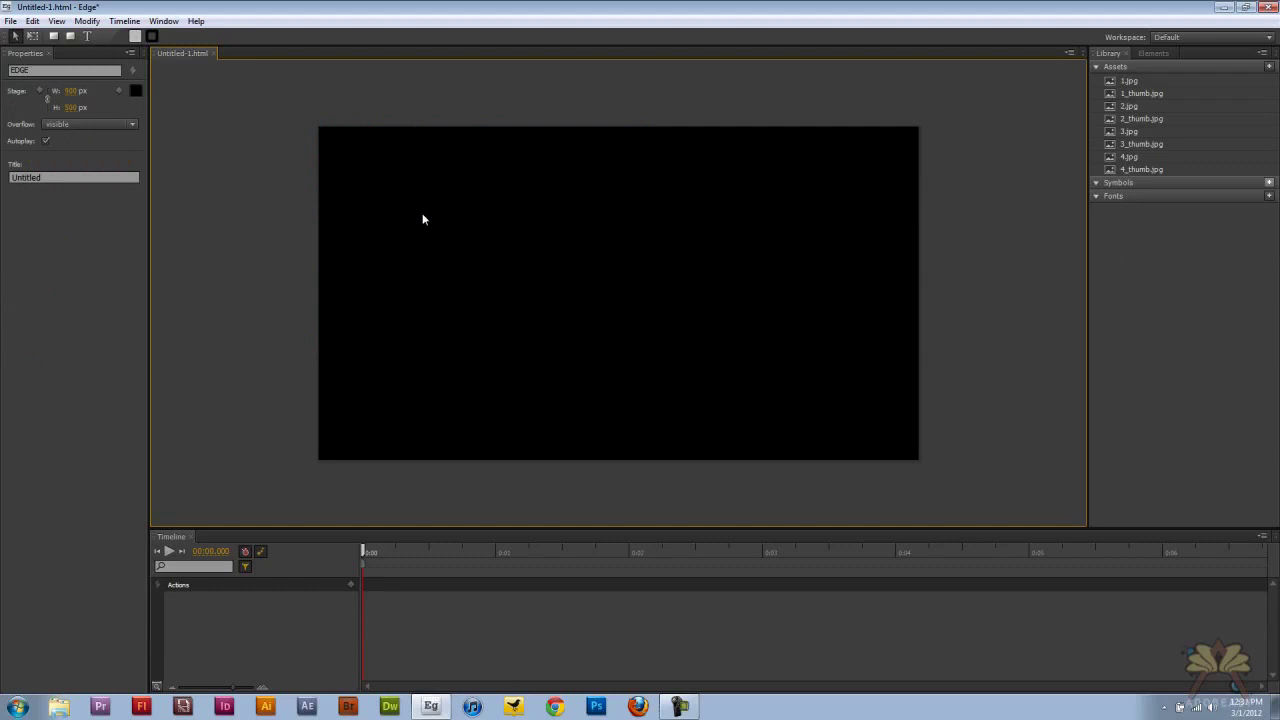
Place the thumbnails 1_thumb.jpg to 4_thumb.jpg in a vertical column along the left side of the stage
{"action": "left_click_drag", "start_coordinate": [1142, 93], "coordinate": [357, 171]}
{"action": "left_click_drag", "start_coordinate": [424, 196], "coordinate": [408, 176]}
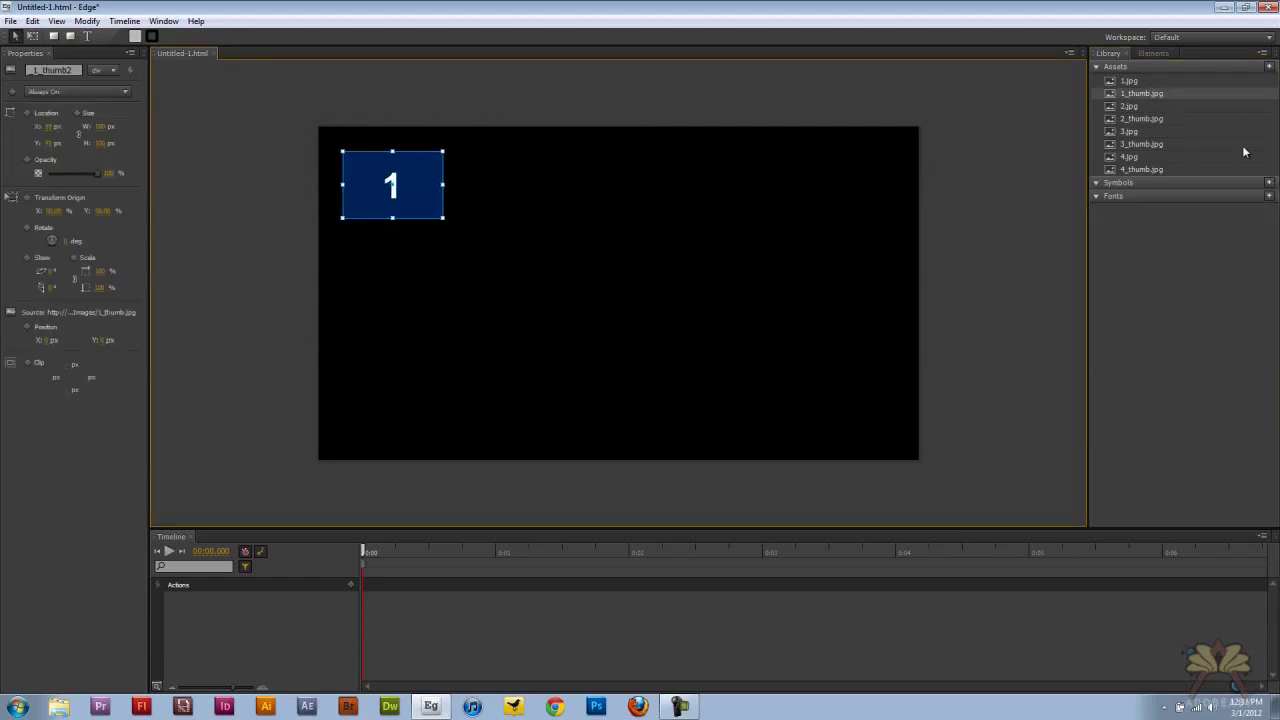
{"action": "left_click_drag", "start_coordinate": [1142, 118], "coordinate": [410, 263]}
{"action": "left_click_drag", "start_coordinate": [1150, 144], "coordinate": [420, 390]}
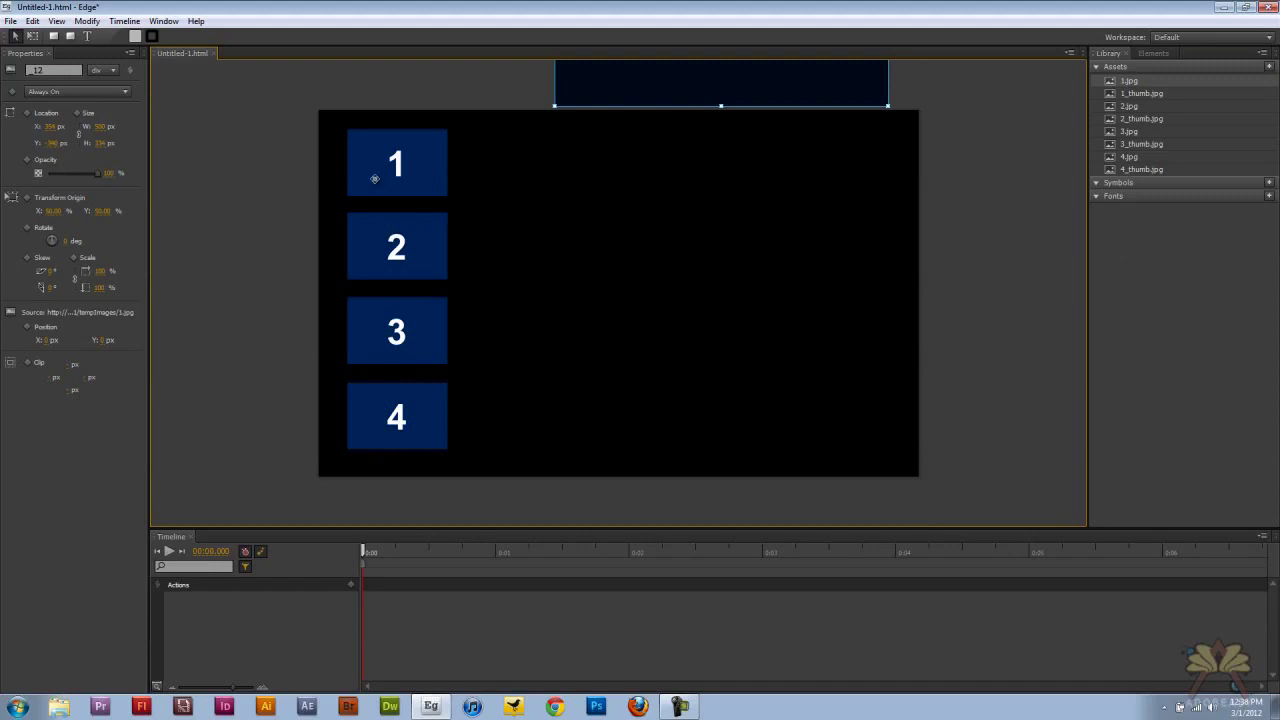
Animate the location of 1.jpg with keyframes, from above the stage at 0 seconds to beside the thumbnails at 0.75 seconds
{"action": "left_click_drag", "start_coordinate": [795, 83], "coordinate": [781, 80]}
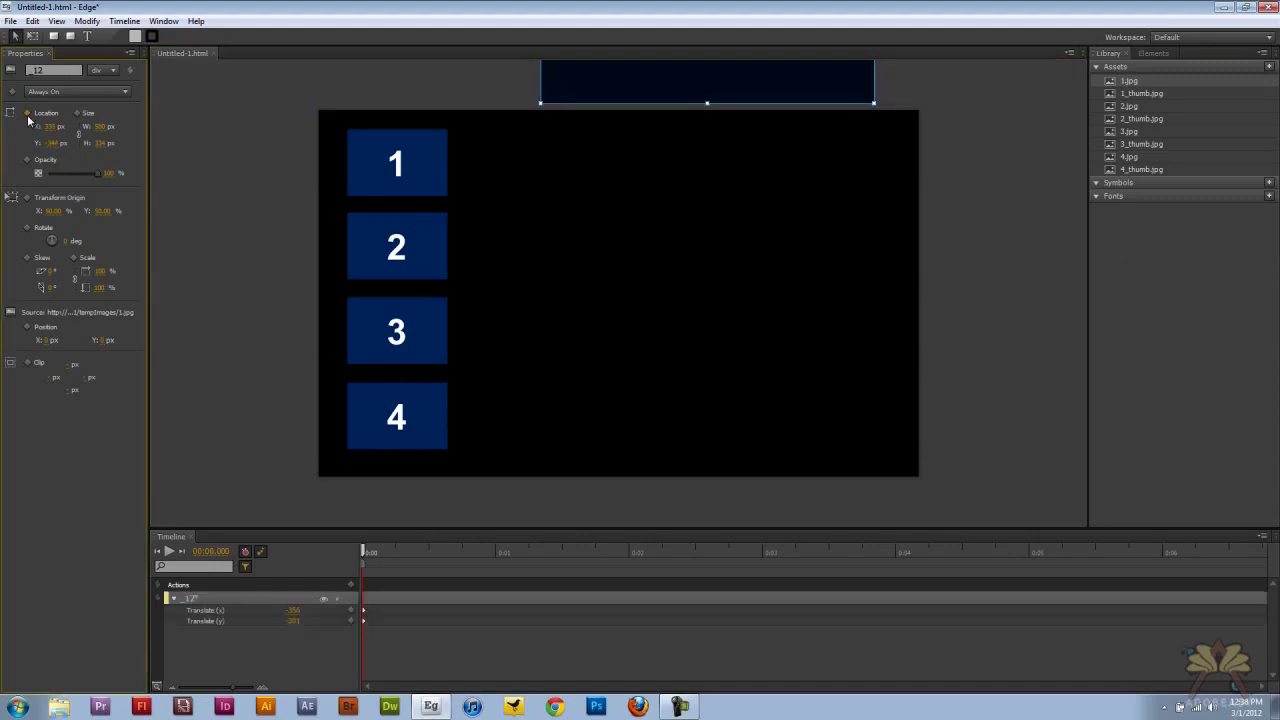
{"action": "left_click_drag", "start_coordinate": [366, 551], "coordinate": [462, 551]}
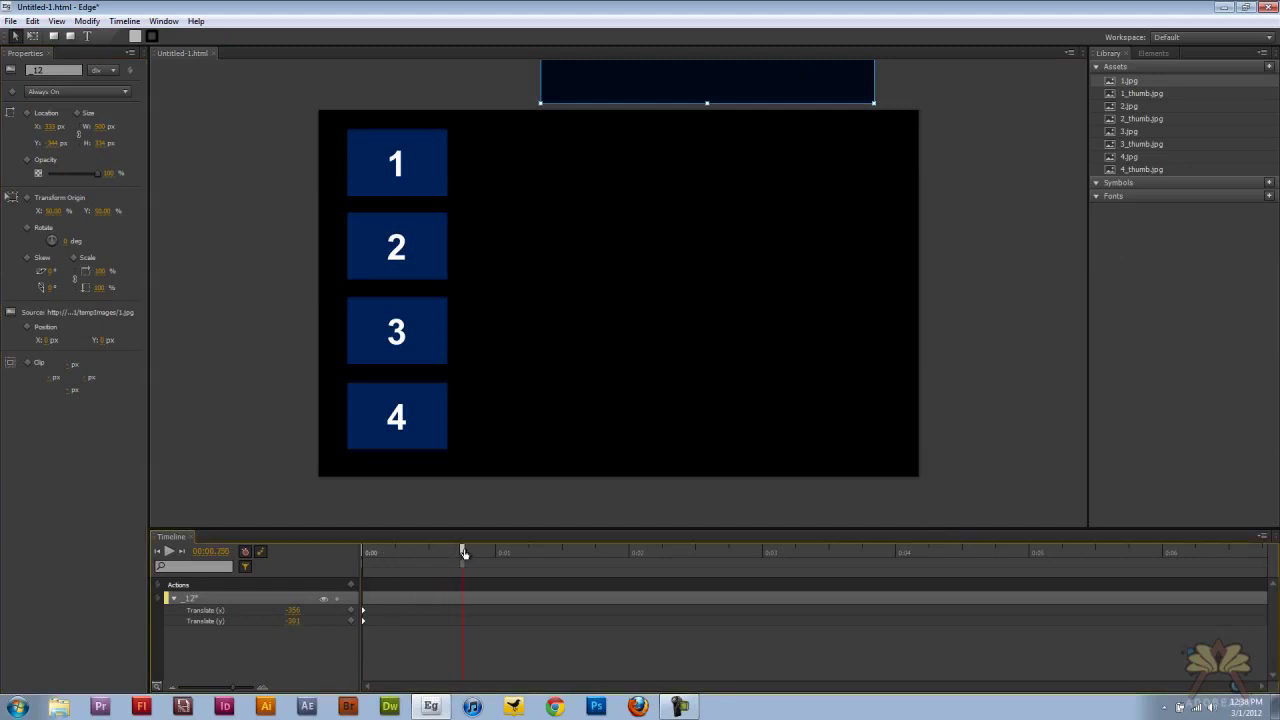
{"action": "left_click", "coordinate": [27, 113]}
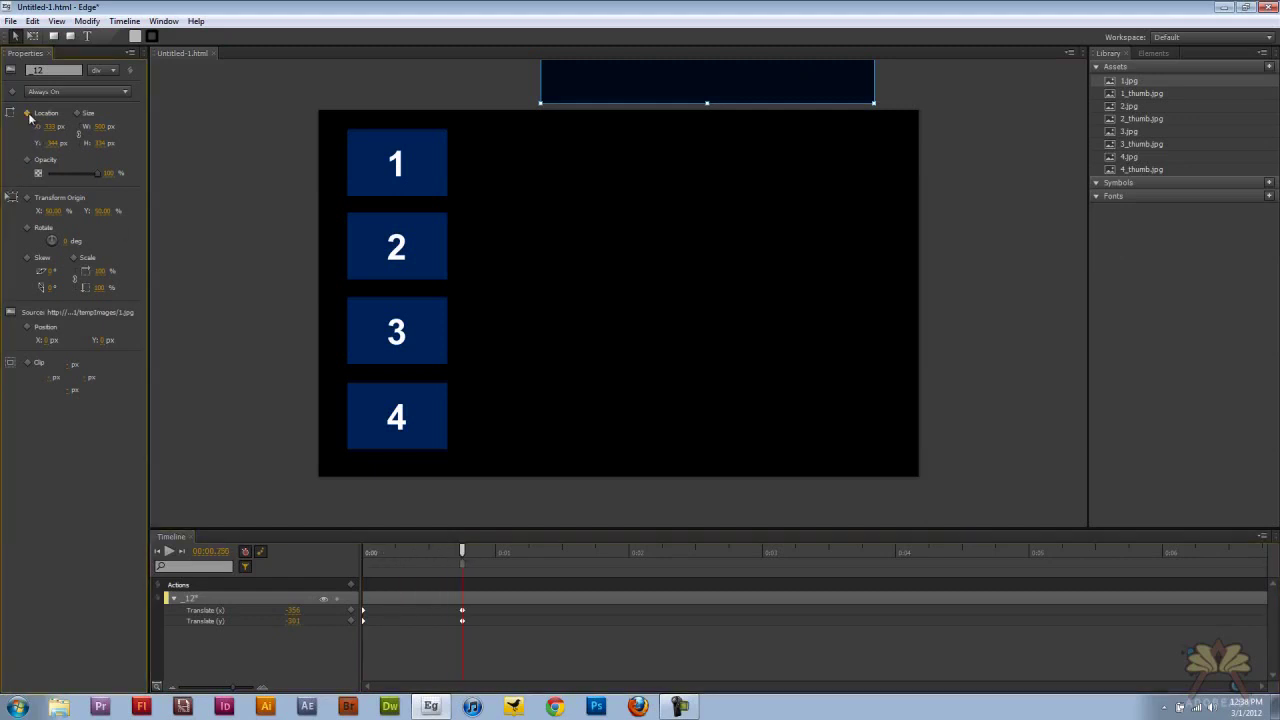
{"action": "left_click", "coordinate": [527, 175]}
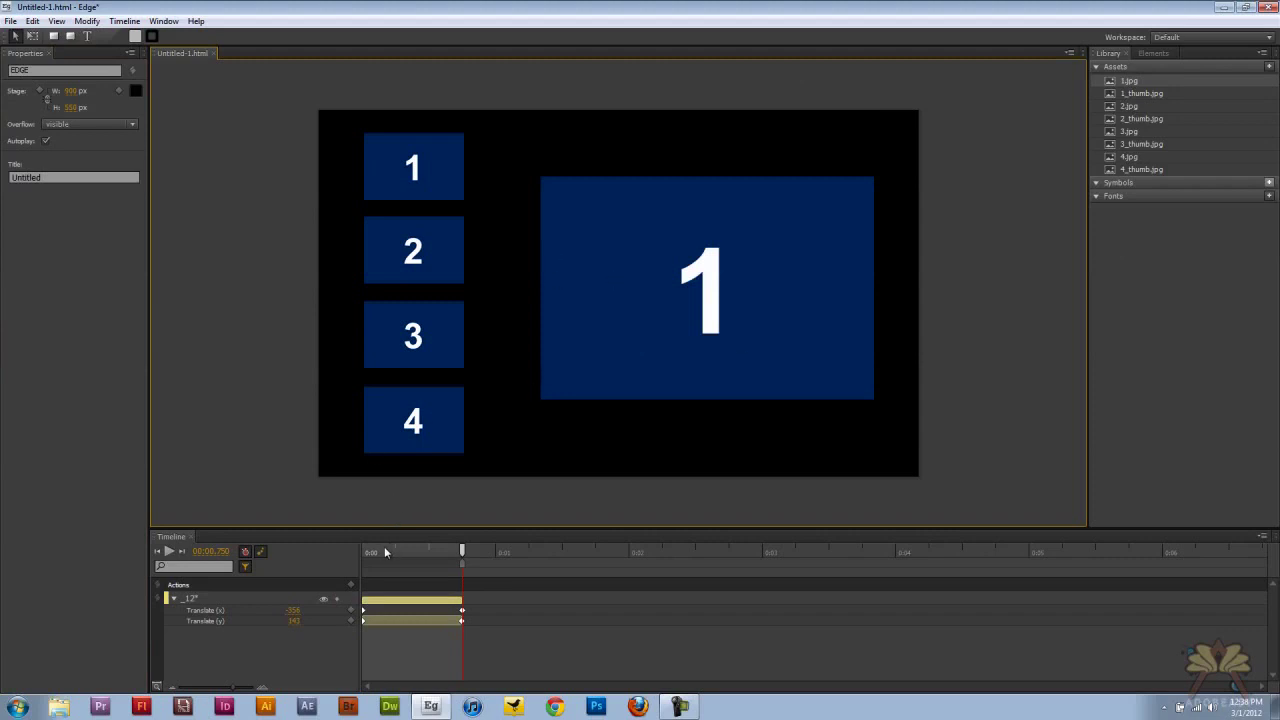
Shift the animated large image slightly to the left and scrub through its drop onto the stage
{"action": "left_click_drag", "start_coordinate": [385, 551], "coordinate": [334, 556]}
{"action": "left_click", "coordinate": [584, 97]}
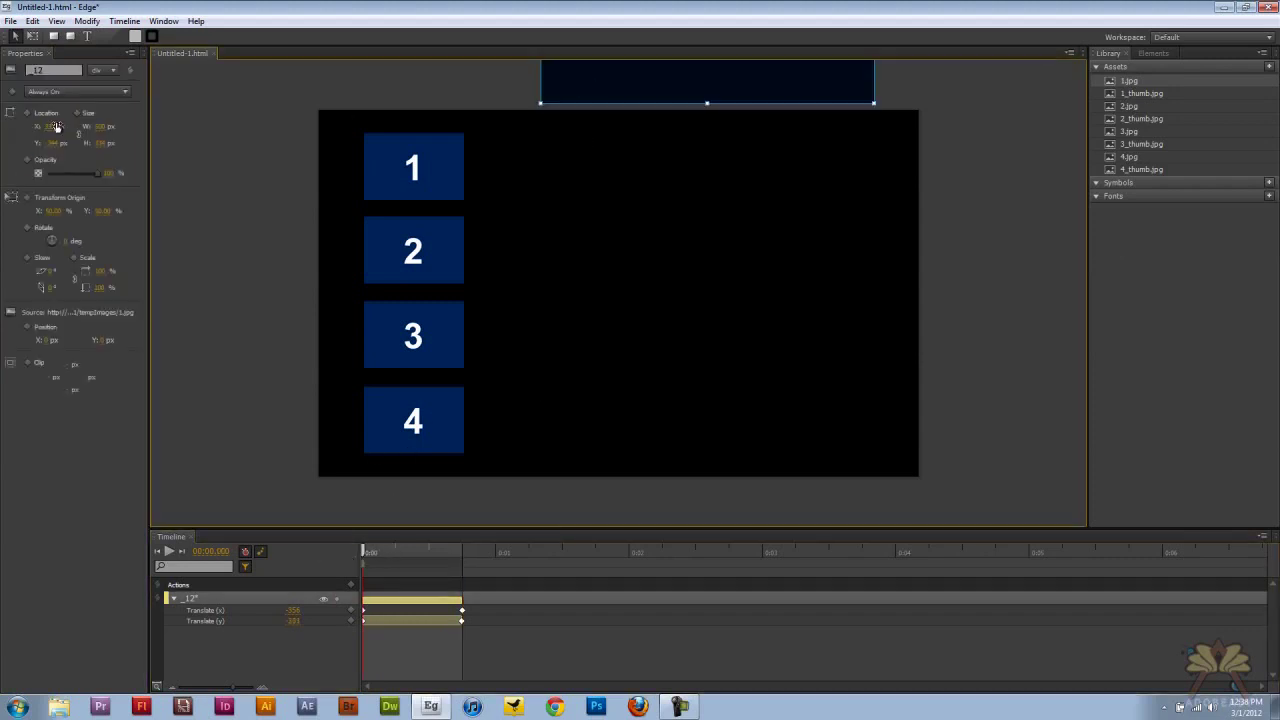
{"action": "left_click_drag", "start_coordinate": [54, 128], "coordinate": [28, 129]}
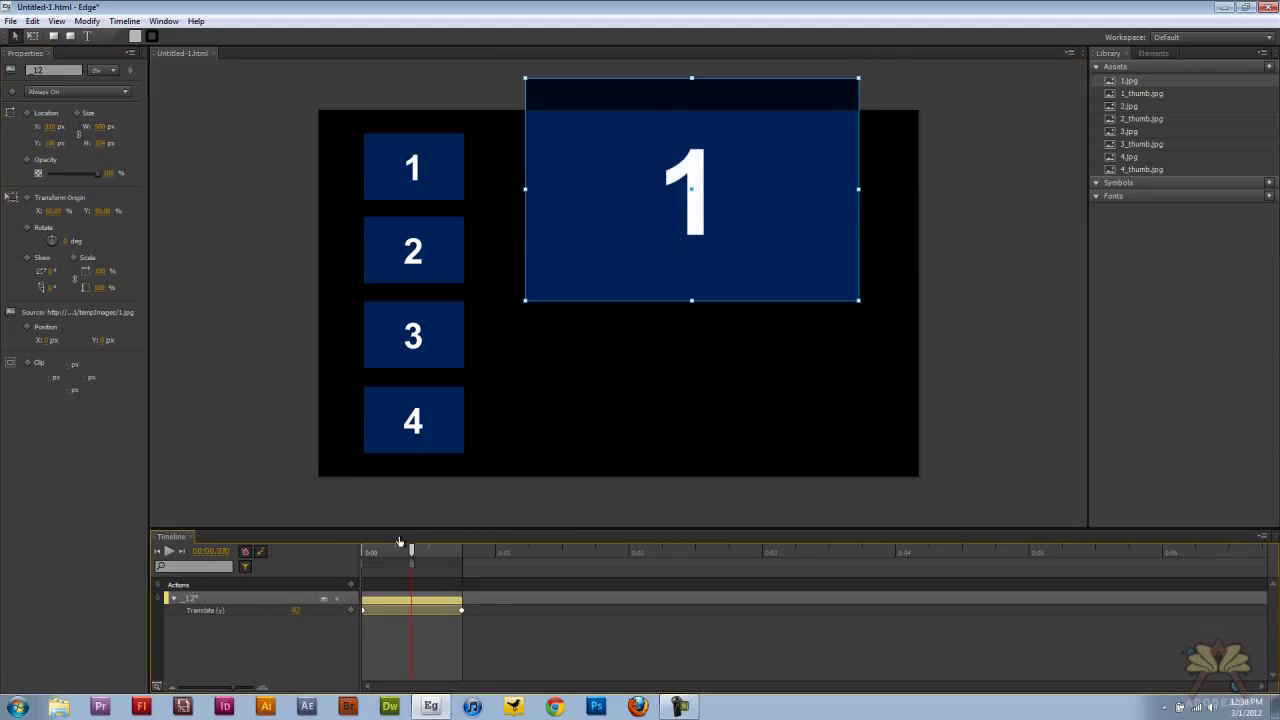
{"action": "left_click_drag", "start_coordinate": [399, 538], "coordinate": [301, 511]}
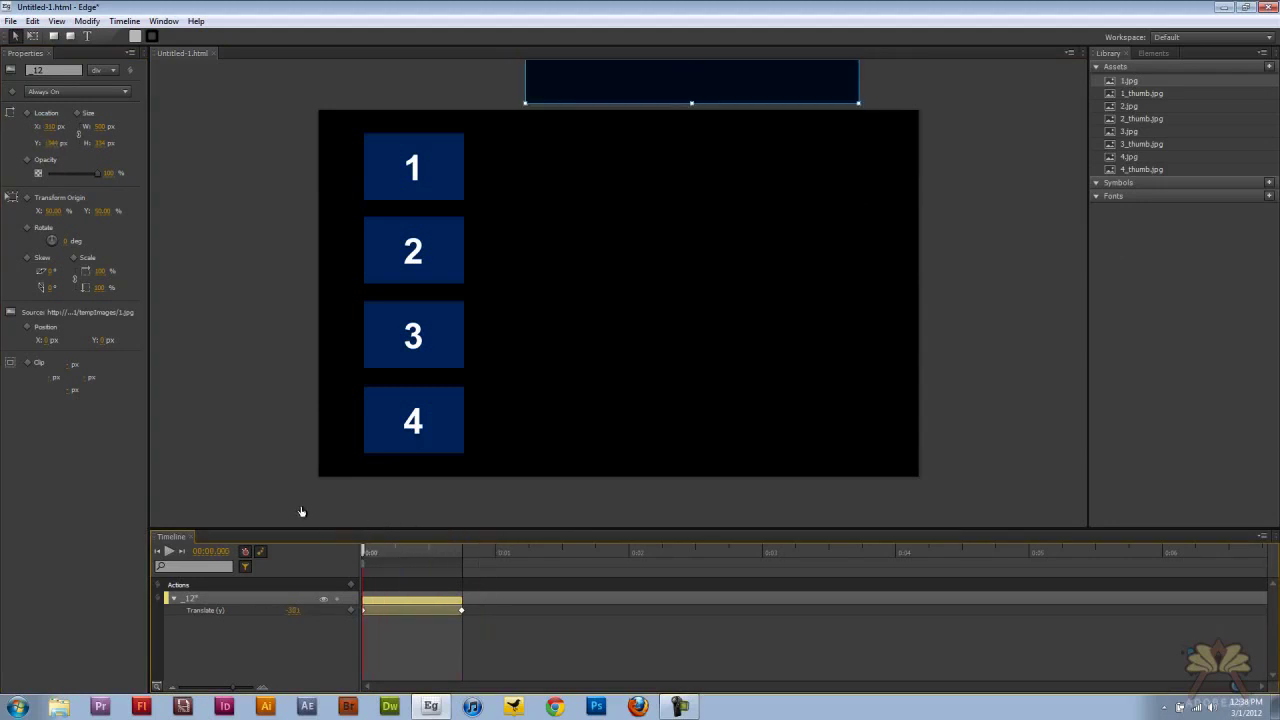
Apply the easeOutBounce easing to the large image's transition and play back the animation
{"action": "left_click", "coordinate": [406, 604]}
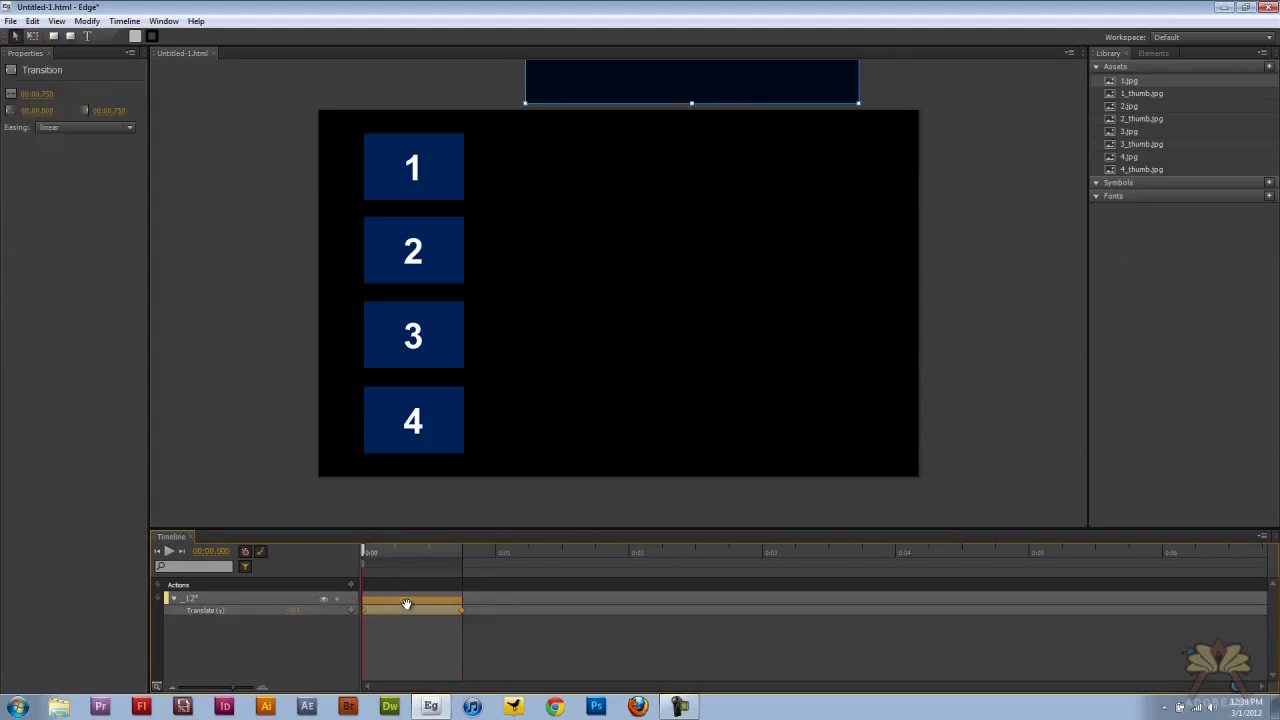
{"action": "left_click", "coordinate": [75, 128]}
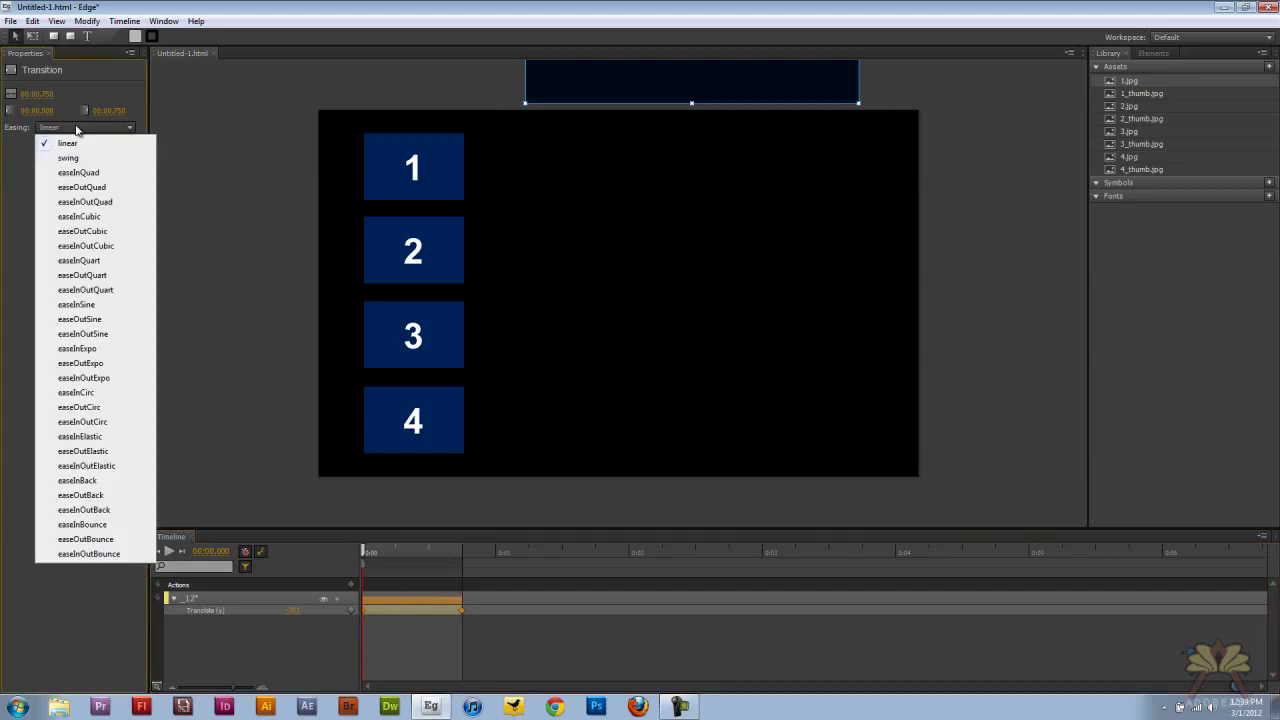
{"action": "left_click", "coordinate": [110, 553]}
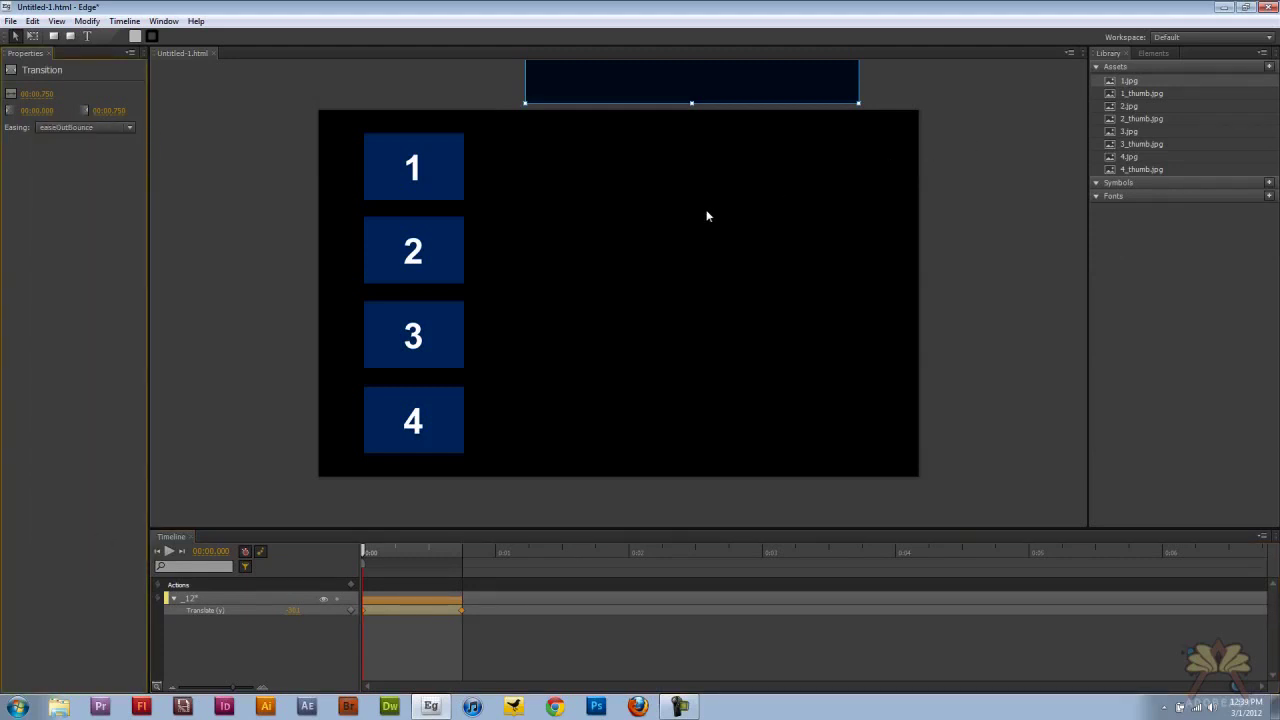
{"action": "left_click", "coordinate": [168, 552]}
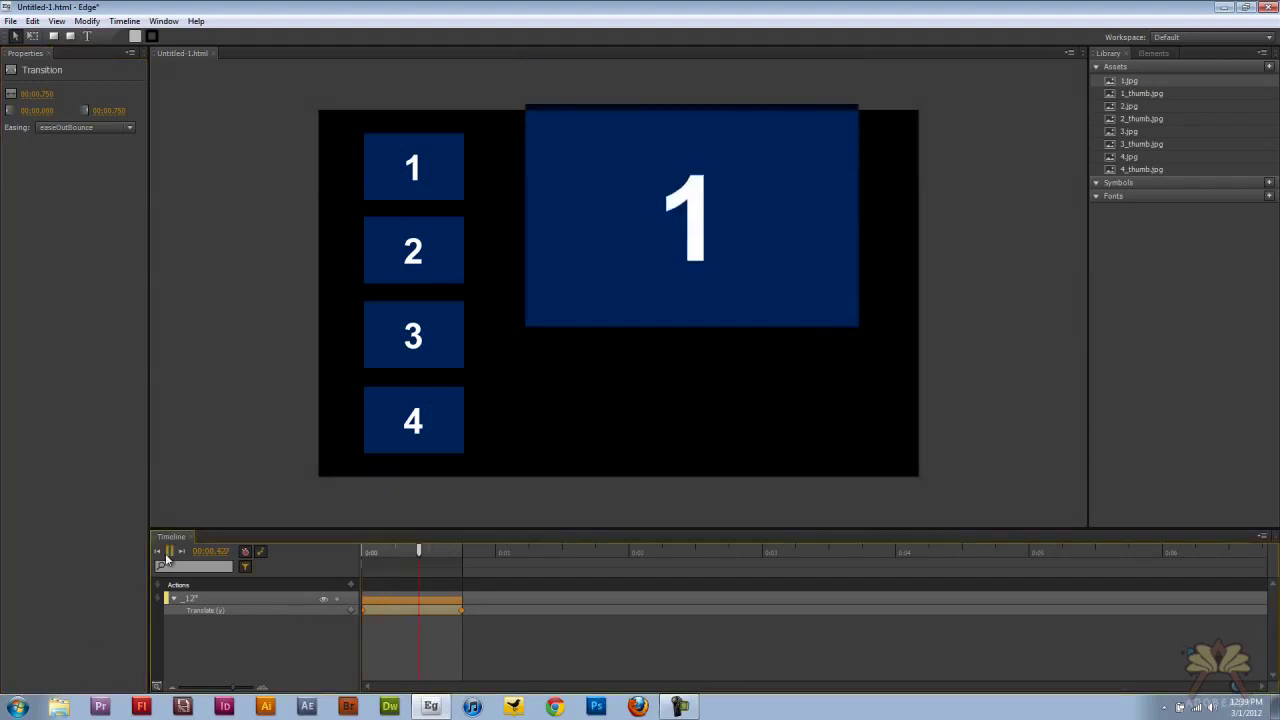
{"action": "left_click", "coordinate": [167, 556]}
Lengthen the large image's transition to about 1.08 seconds and preview the composition in the browser
{"action": "left_click_drag", "start_coordinate": [462, 600], "coordinate": [506, 600]}
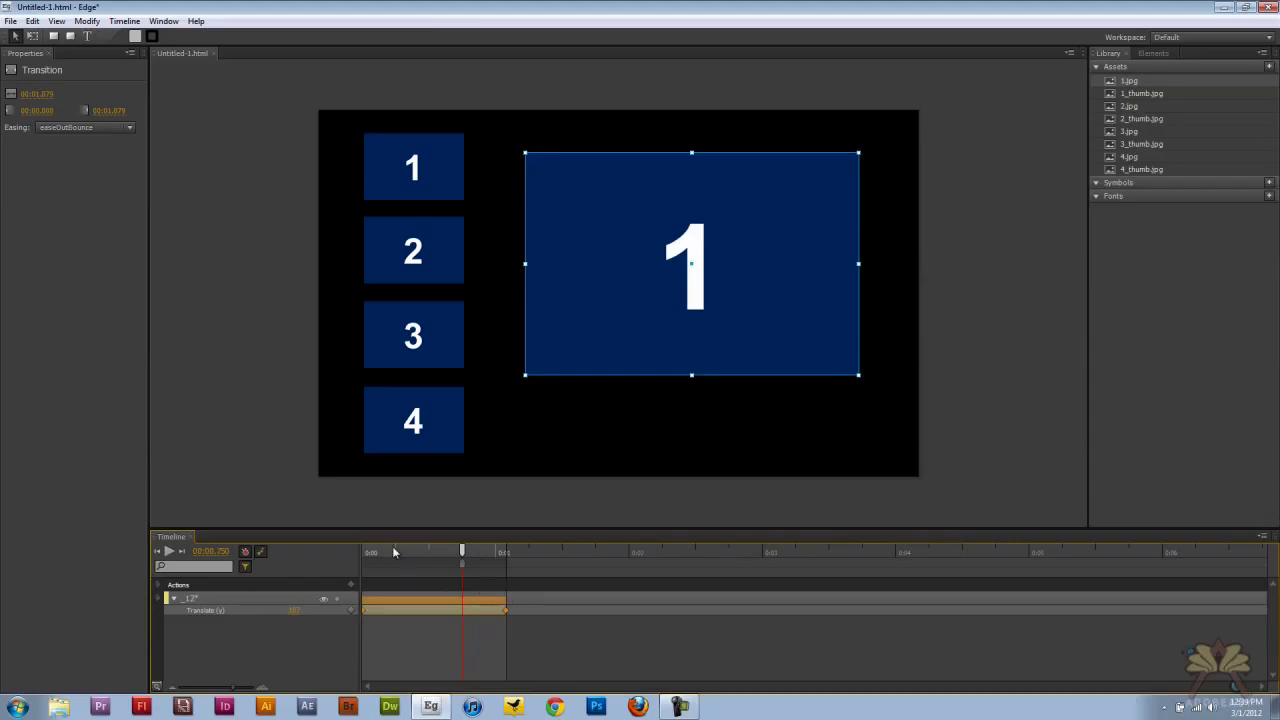
{"action": "key", "text": "ctrl+Return"}
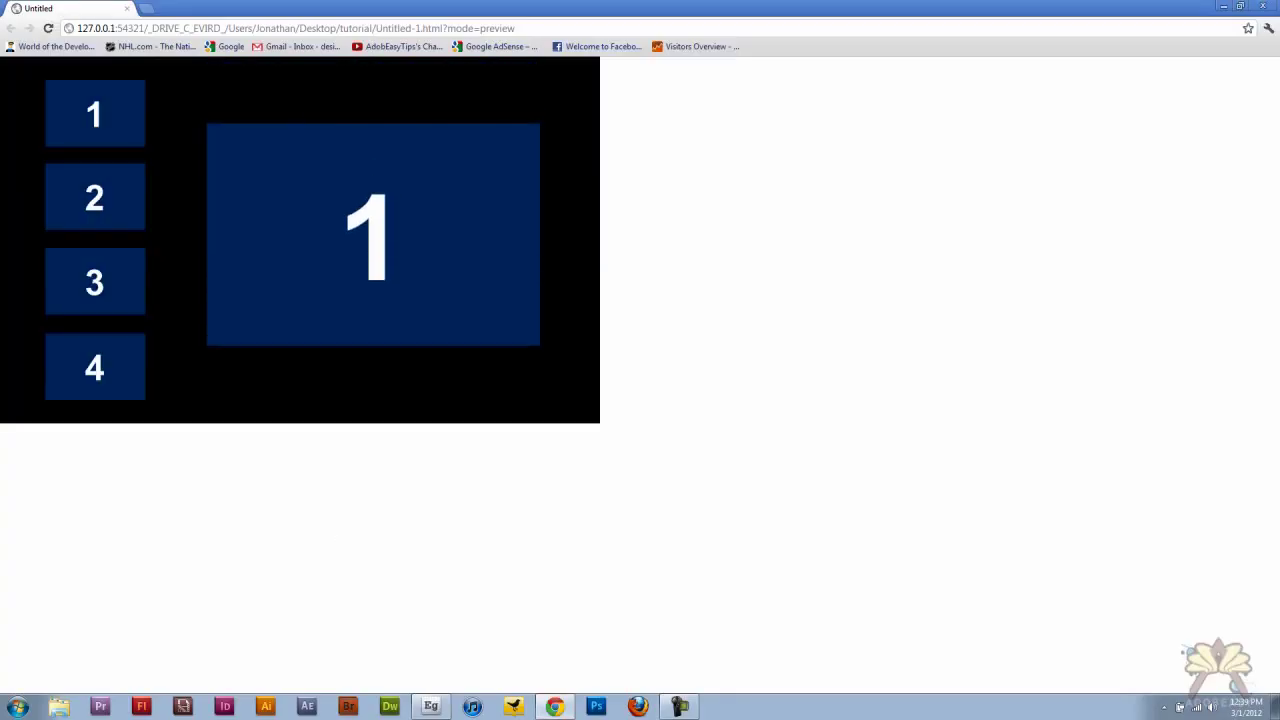
{"action": "left_click", "coordinate": [1264, 6]}
Insert a trigger with a Stop action at the end of the large image's transition
{"action": "left_click", "coordinate": [171, 266]}
{"action": "left_click_drag", "start_coordinate": [467, 555], "coordinate": [506, 555]}
{"action": "key", "text": "ctrl+t"}
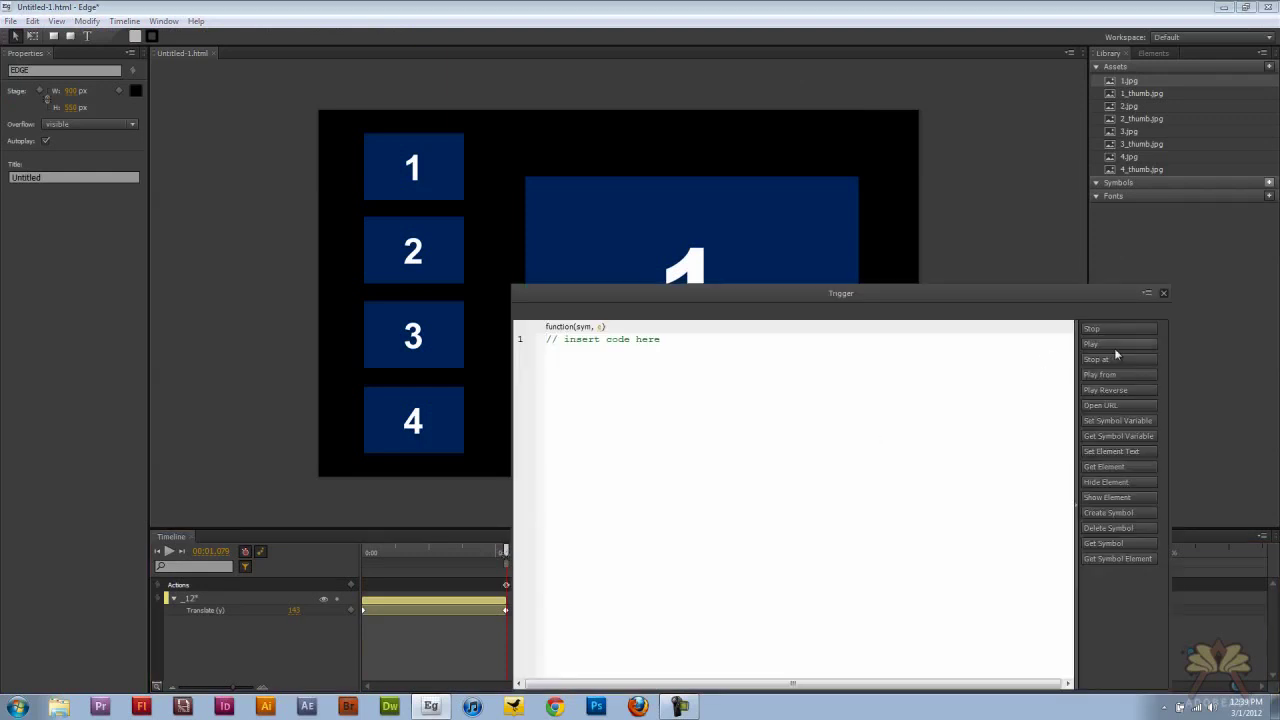
{"action": "left_click", "coordinate": [1100, 329]}
{"action": "left_click", "coordinate": [1163, 292]}
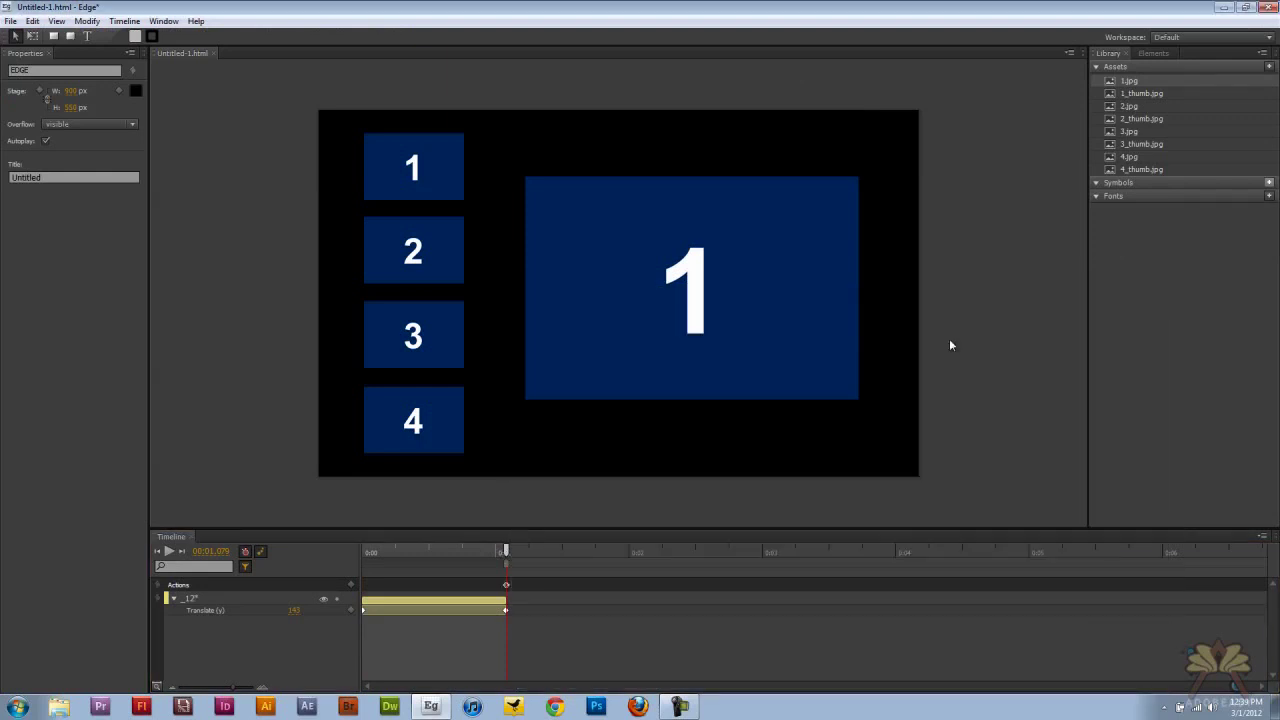
Add a timeline label named "one" at 0 seconds
{"action": "left_click_drag", "start_coordinate": [444, 551], "coordinate": [362, 550]}
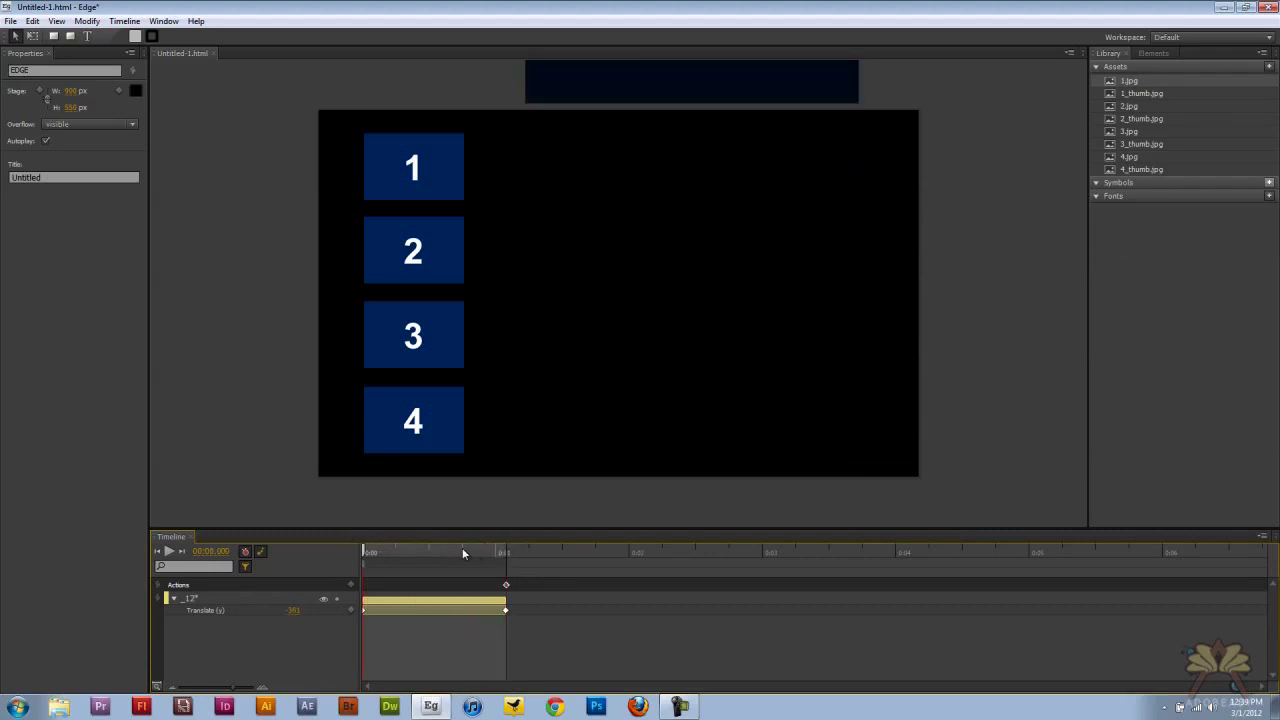
{"action": "key", "text": "ctrl+l"}
{"action": "type", "text": "one"}
Convert the first thumbnail to a symbol named "one"
{"action": "left_click", "coordinate": [414, 174]}
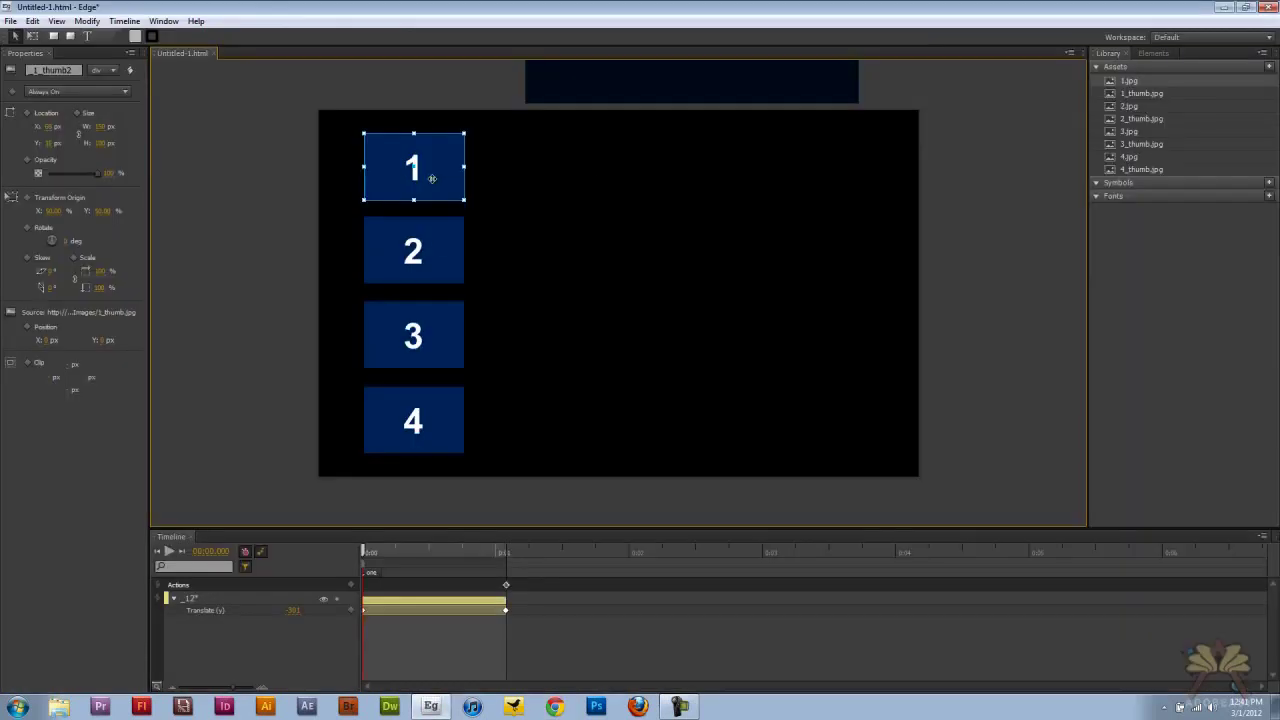
{"action": "right_click", "coordinate": [430, 178]}
{"action": "left_click", "coordinate": [490, 218]}
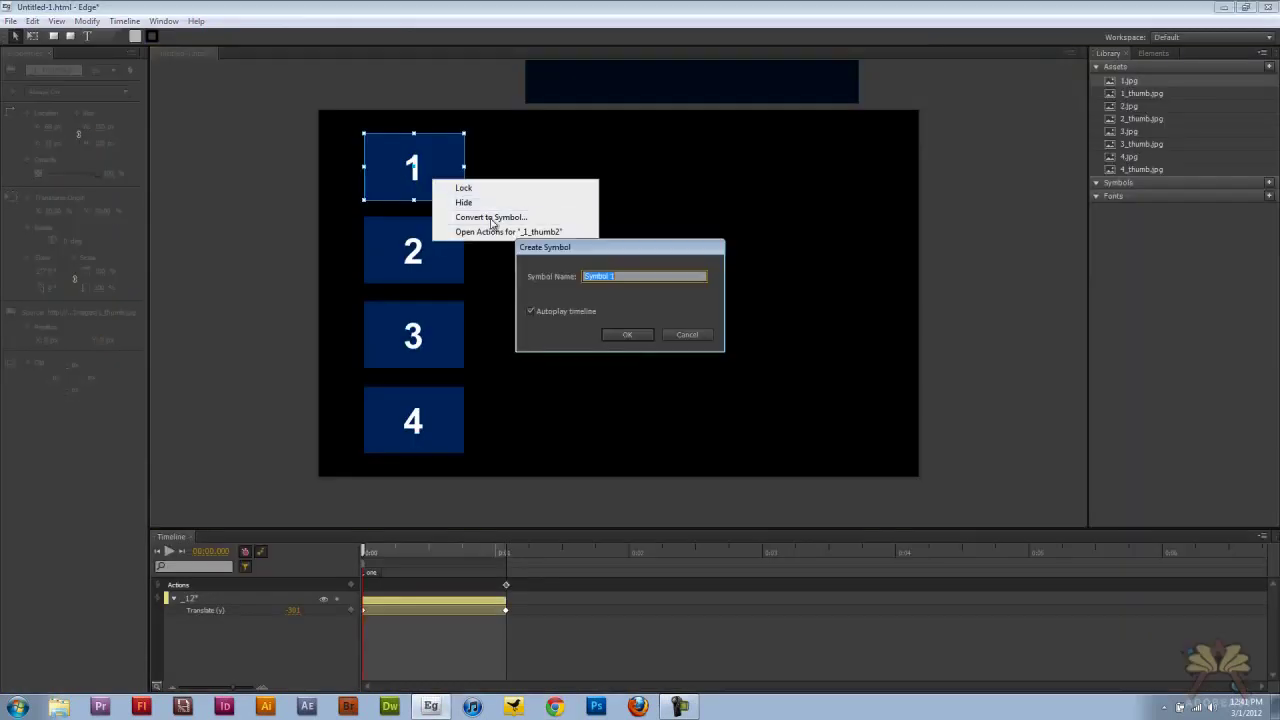
{"action": "type", "text": "b"}
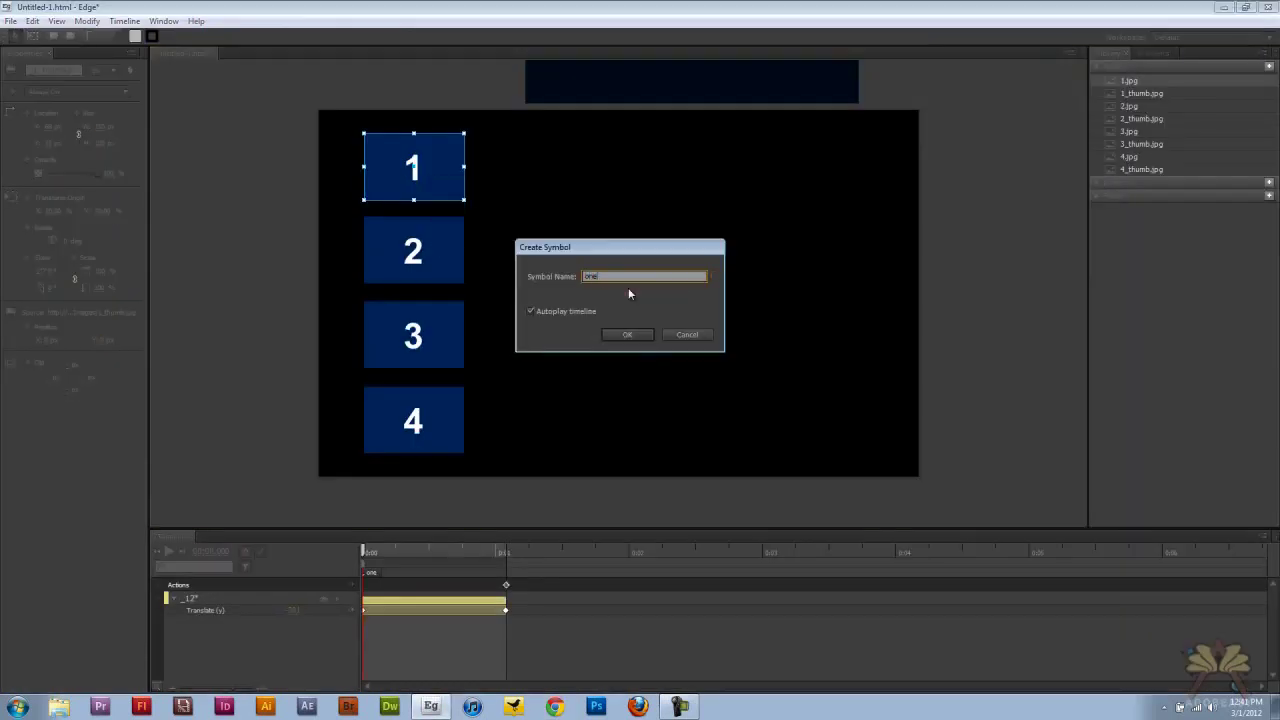
{"action": "key", "text": "Return"}
Convert the second thumbnail to a symbol named "two"
{"action": "left_click", "coordinate": [425, 241]}
{"action": "right_click", "coordinate": [425, 241]}
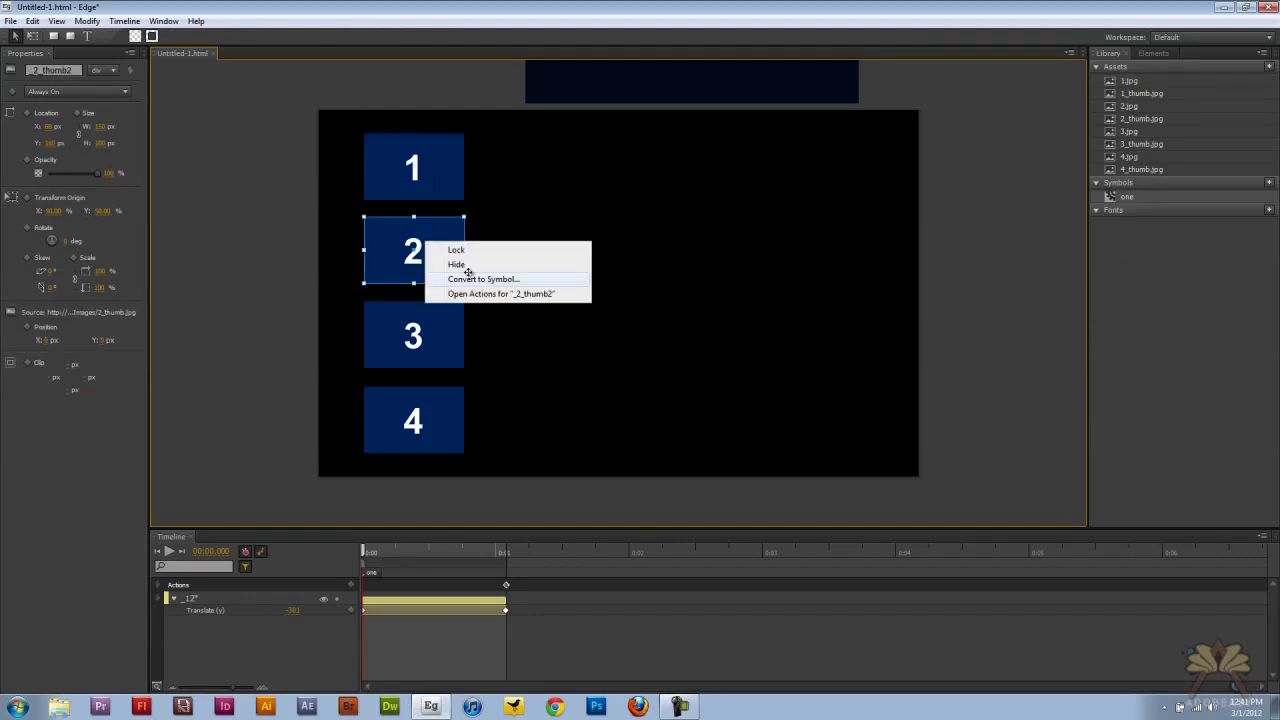
{"action": "left_click", "coordinate": [467, 276]}
{"action": "type", "text": "two"}
{"action": "key", "text": "Return"}
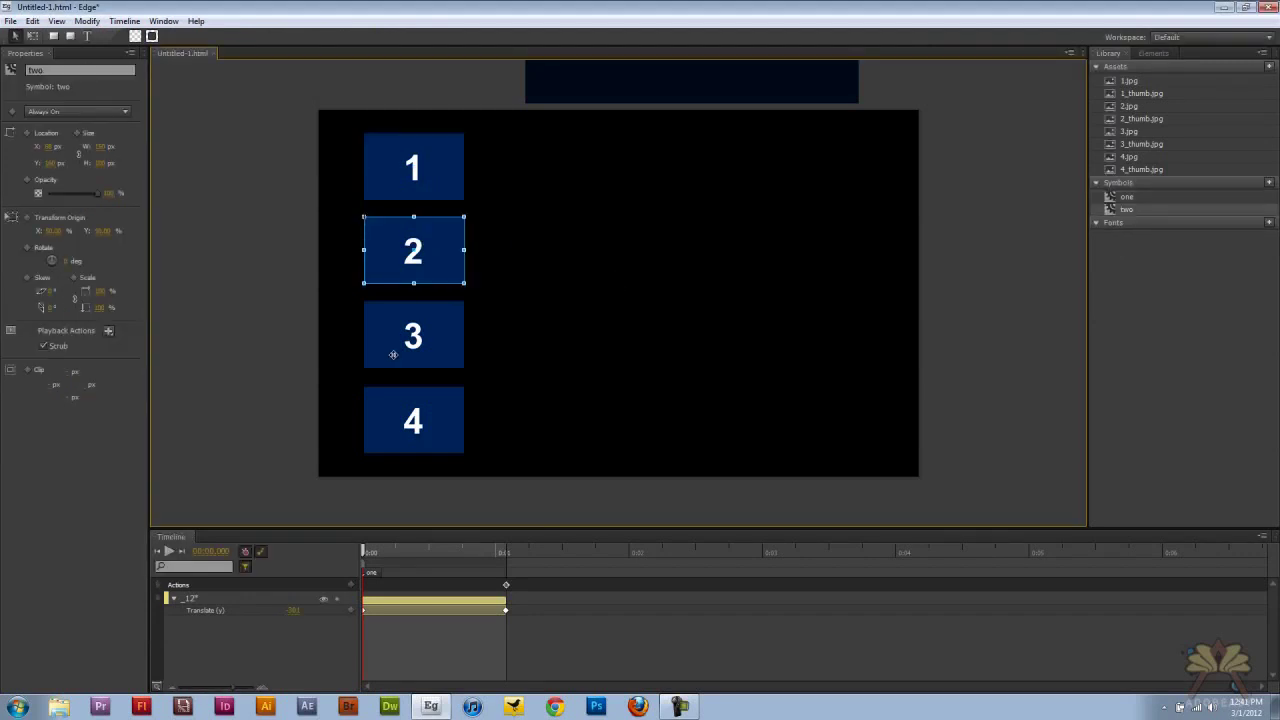
Convert the third thumbnail to a symbol named "three"
{"action": "left_click", "coordinate": [393, 354]}
{"action": "right_click", "coordinate": [393, 354]}
{"action": "left_click", "coordinate": [407, 330]}
{"action": "right_click", "coordinate": [407, 330]}
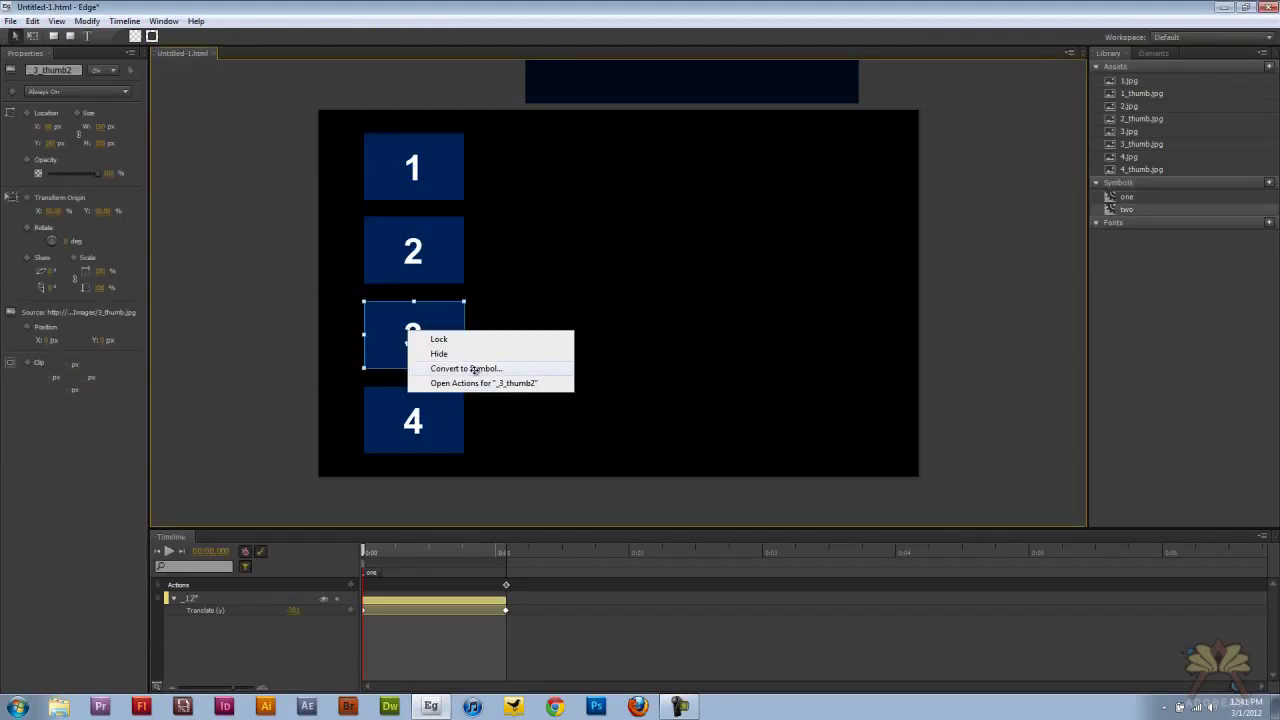
{"action": "left_click", "coordinate": [474, 369]}
{"action": "type", "text": "three"}
{"action": "key", "text": "Return"}
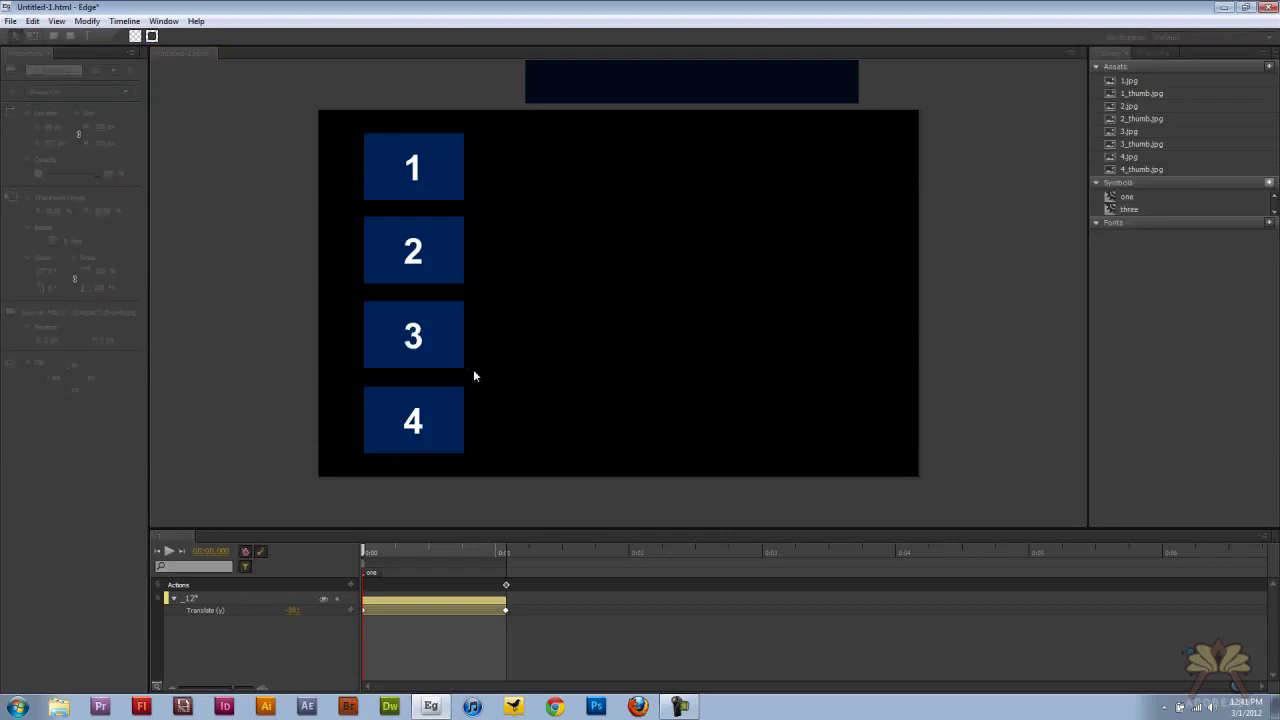
Convert the fourth thumbnail to a symbol named "four"
{"action": "right_click", "coordinate": [458, 414]}
{"action": "left_click", "coordinate": [497, 447]}
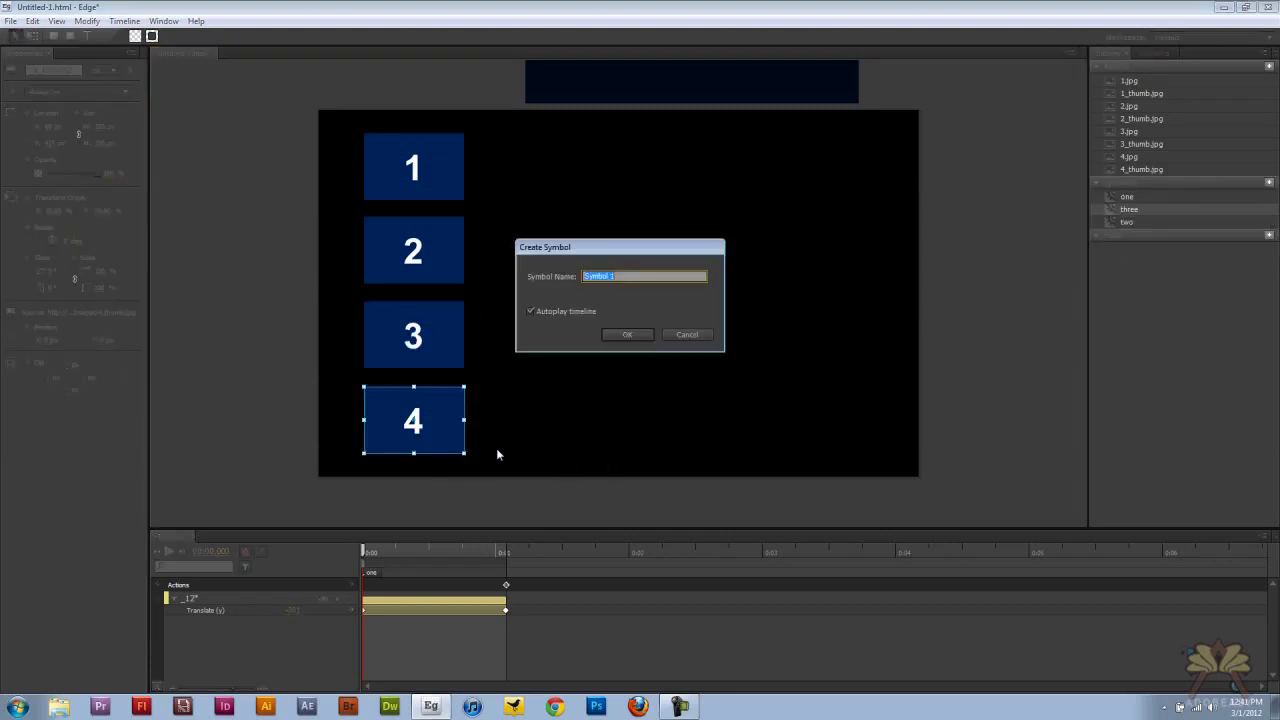
{"action": "type", "text": "four"}
{"action": "key", "text": "Return"}
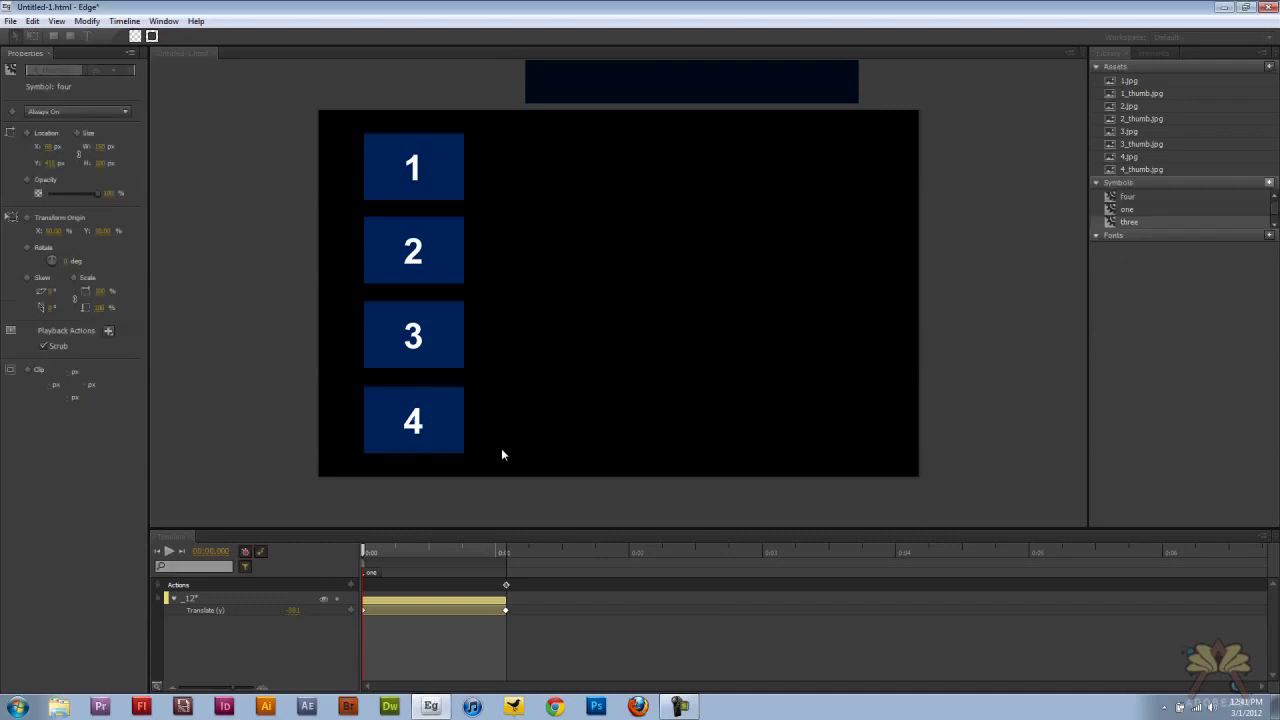
Open the actions of the thumbnail symbol "one" and add a mouseover event
{"action": "left_click", "coordinate": [400, 152]}
{"action": "right_click", "coordinate": [400, 152]}
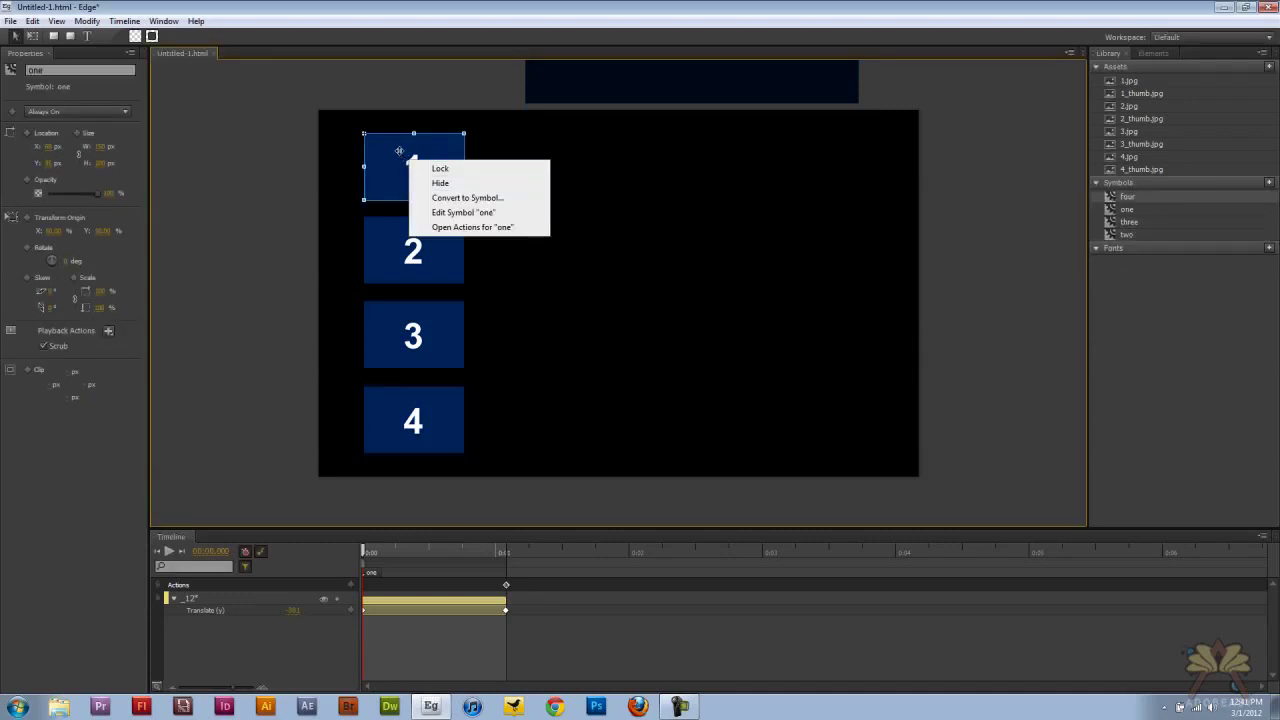
{"action": "right_click", "coordinate": [399, 151]}
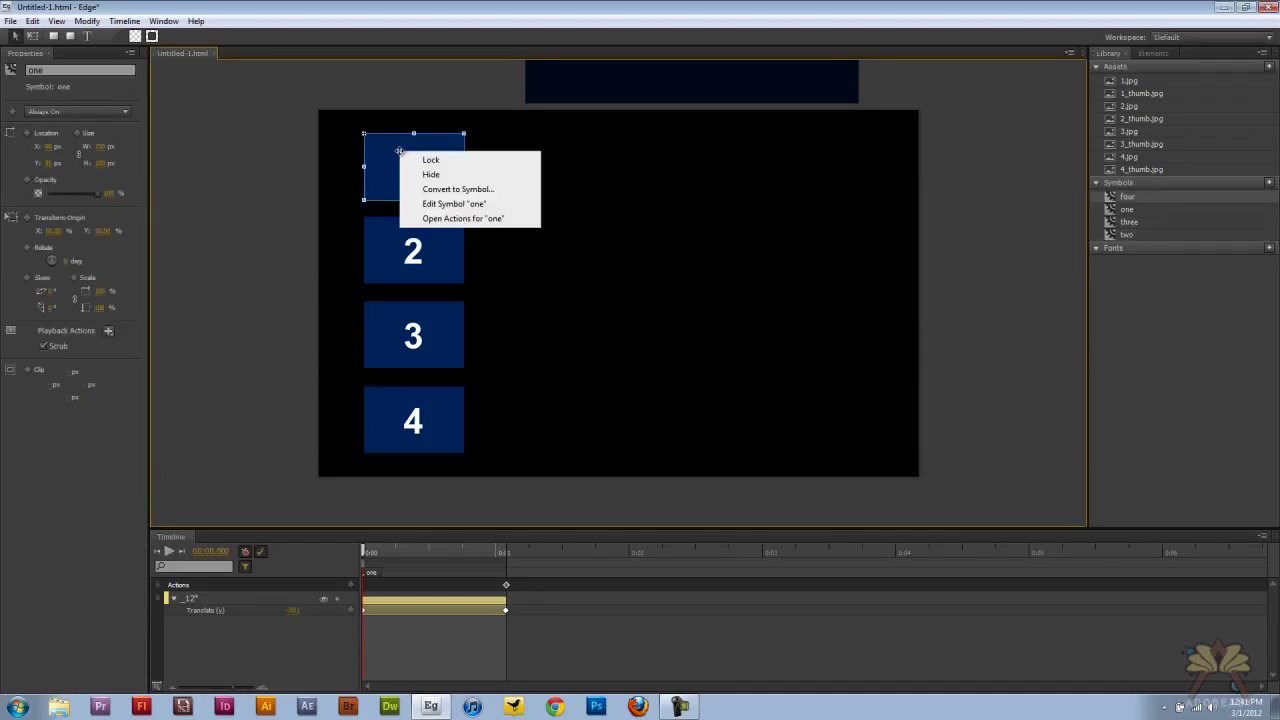
{"action": "left_click", "coordinate": [453, 219]}
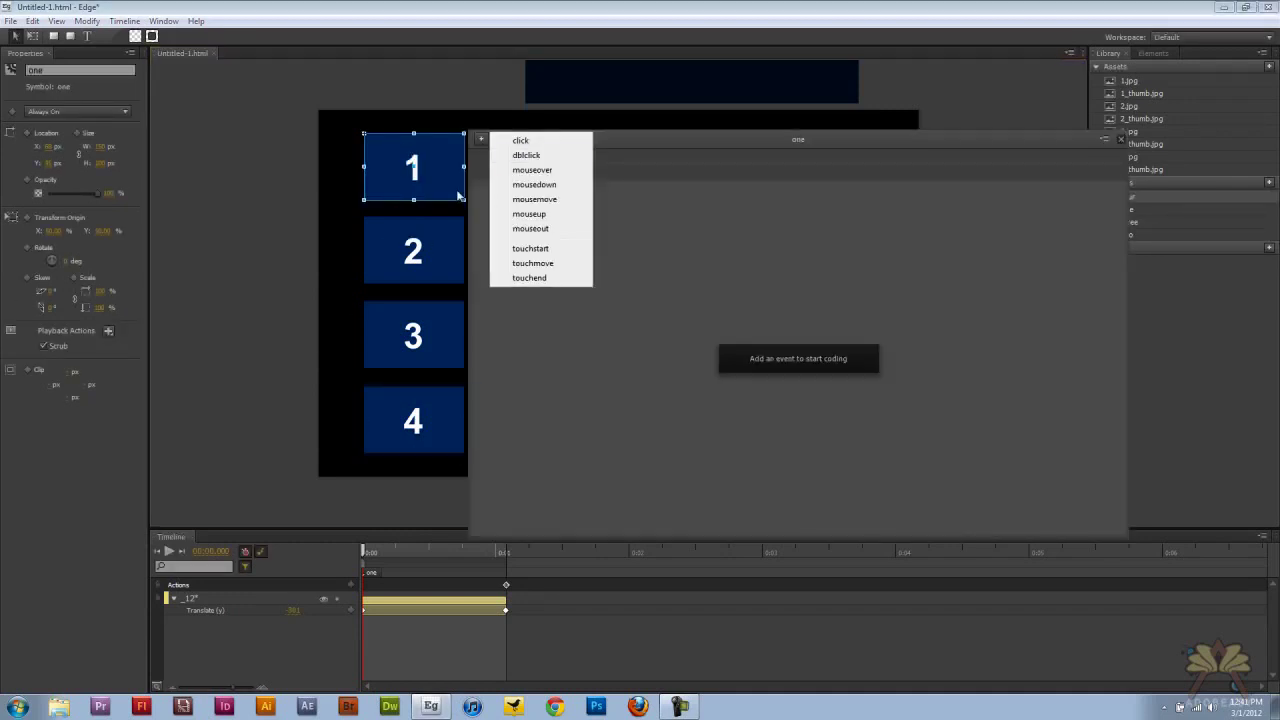
{"action": "left_click", "coordinate": [537, 176]}
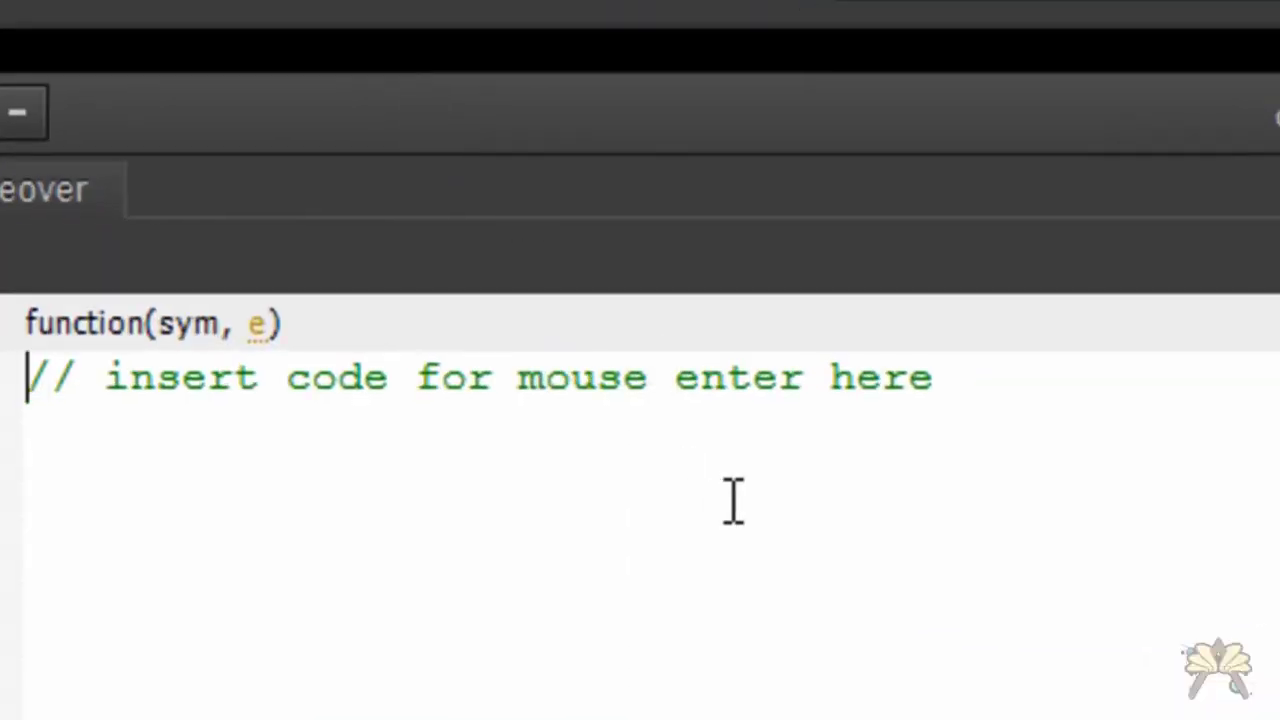
Replace the placeholder in the mouseover action of "one" with sym.$("one").css('cursor','pointer') and copy that code
{"action": "left_click_drag", "start_coordinate": [936, 378], "coordinate": [26, 378]}
{"action": "key", "text": "BackSpace"}
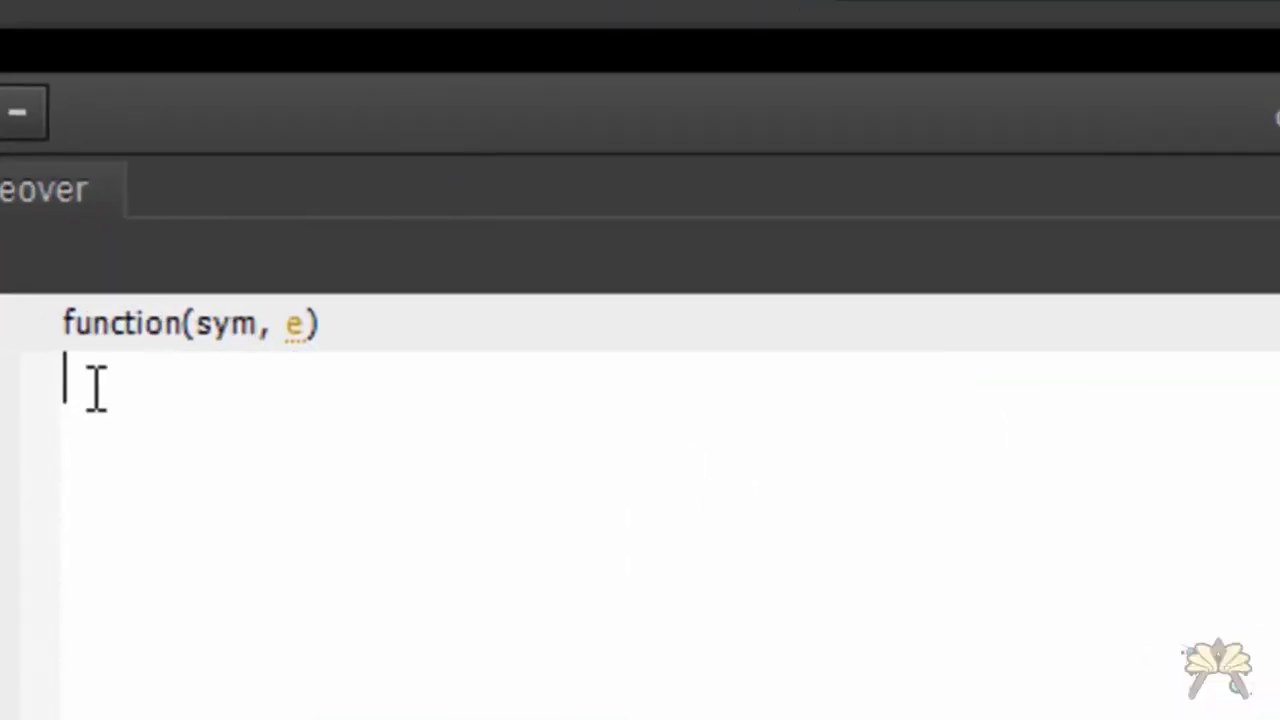
{"action": "type", "text": "sym.$(\"one\")"}
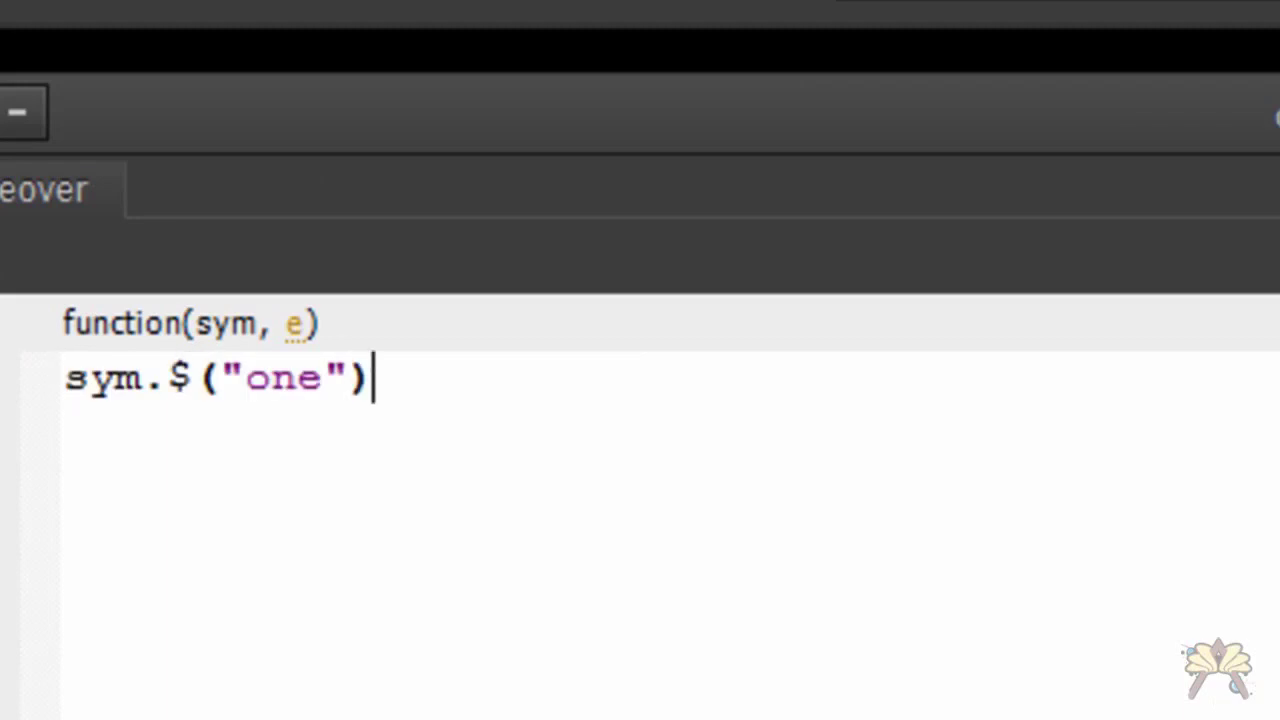
{"action": "type", "text": ".css('c"}
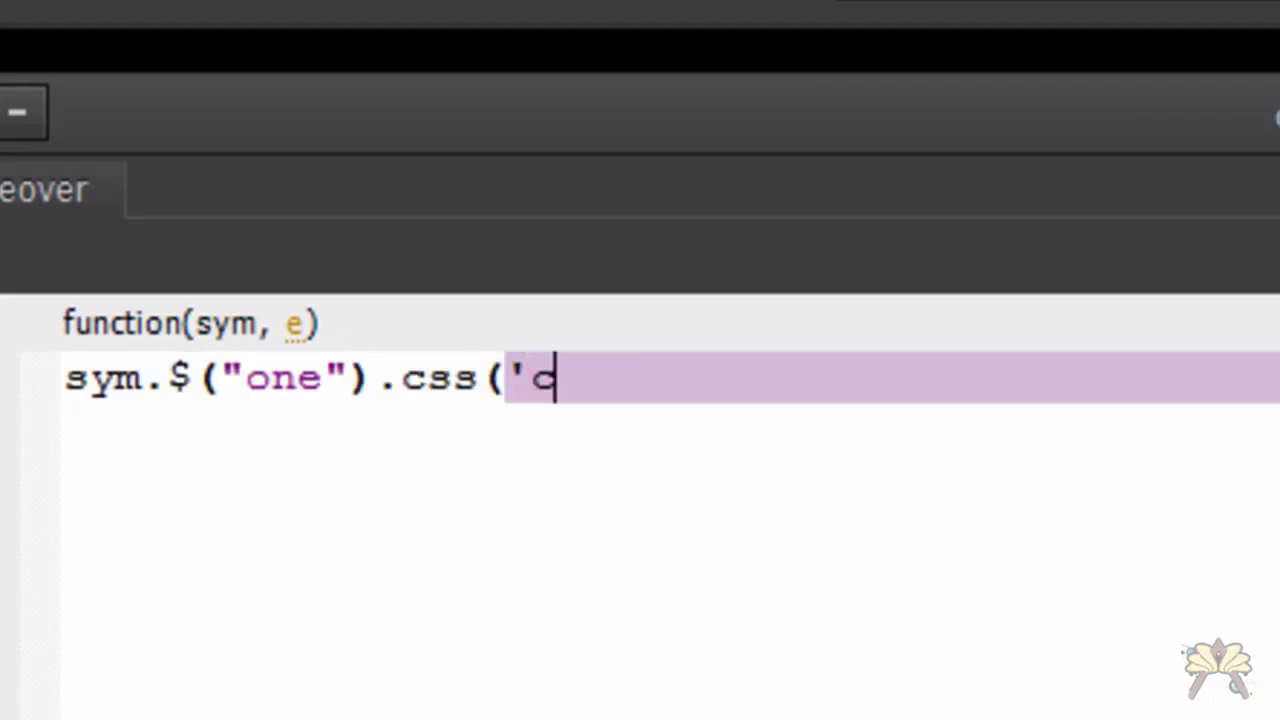
{"action": "type", "text": "ursor"}
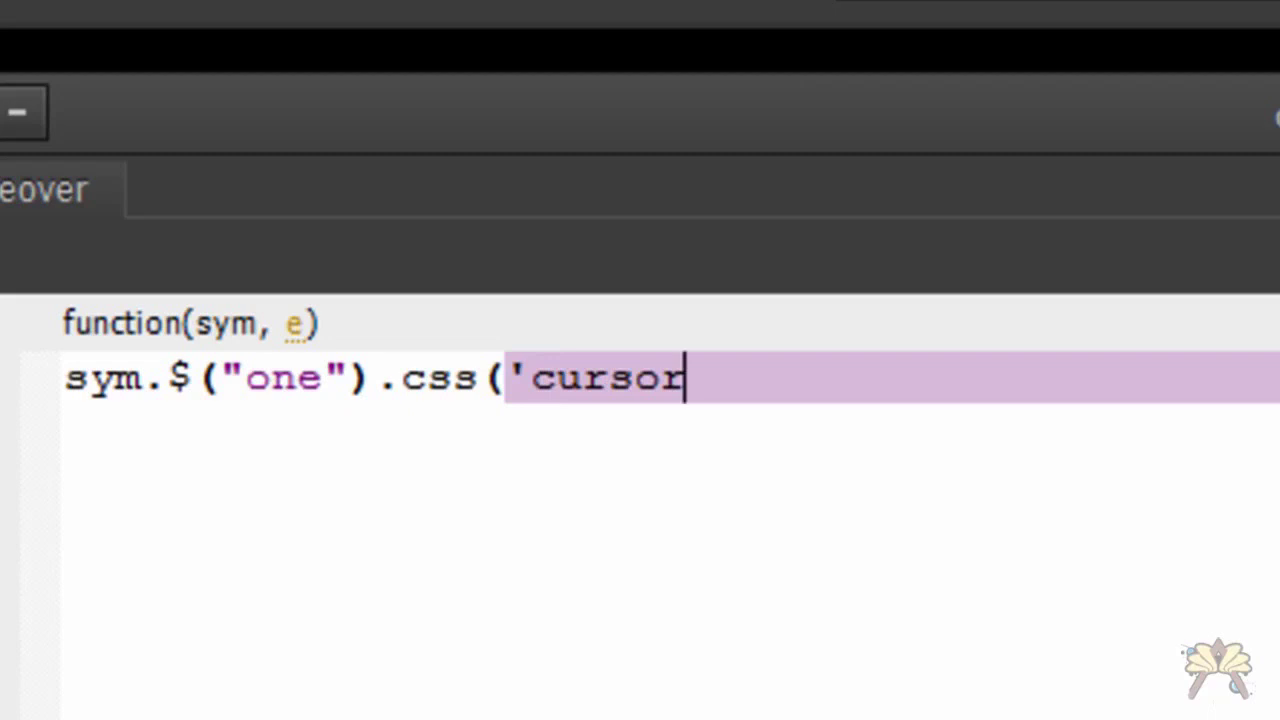
{"action": "type", "text": "',"}
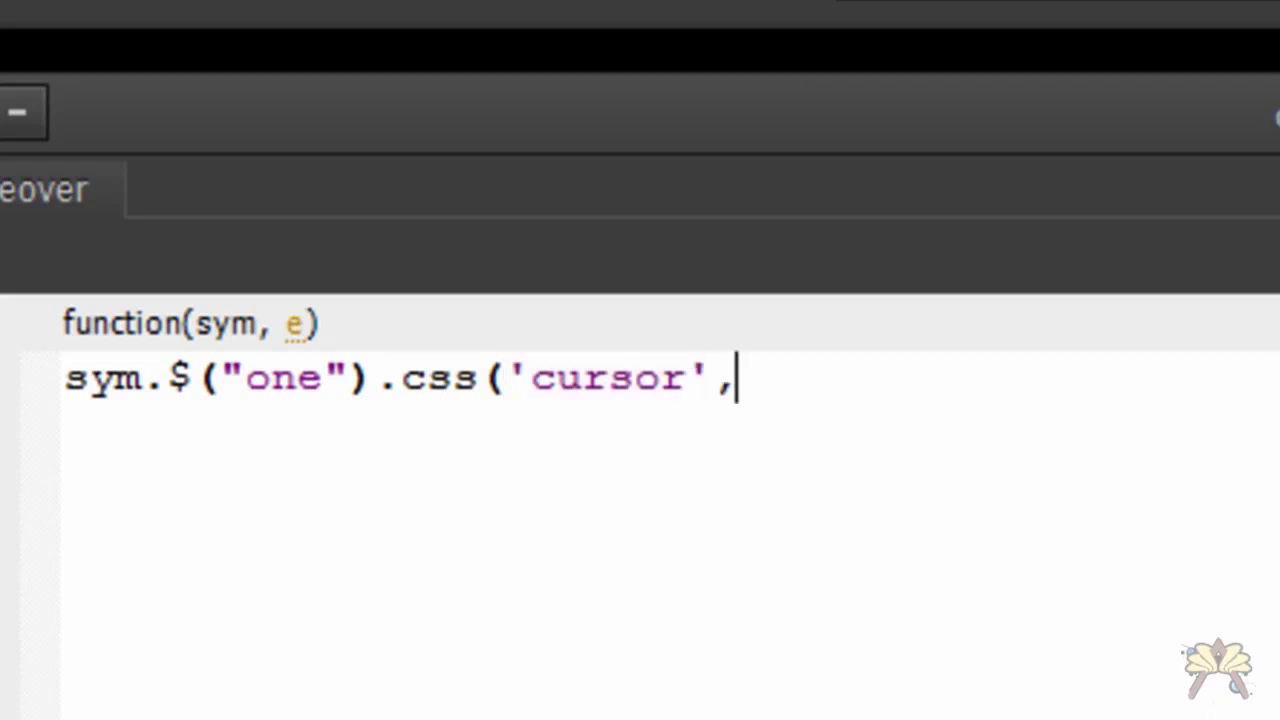
{"action": "type", "text": "'pointer"}
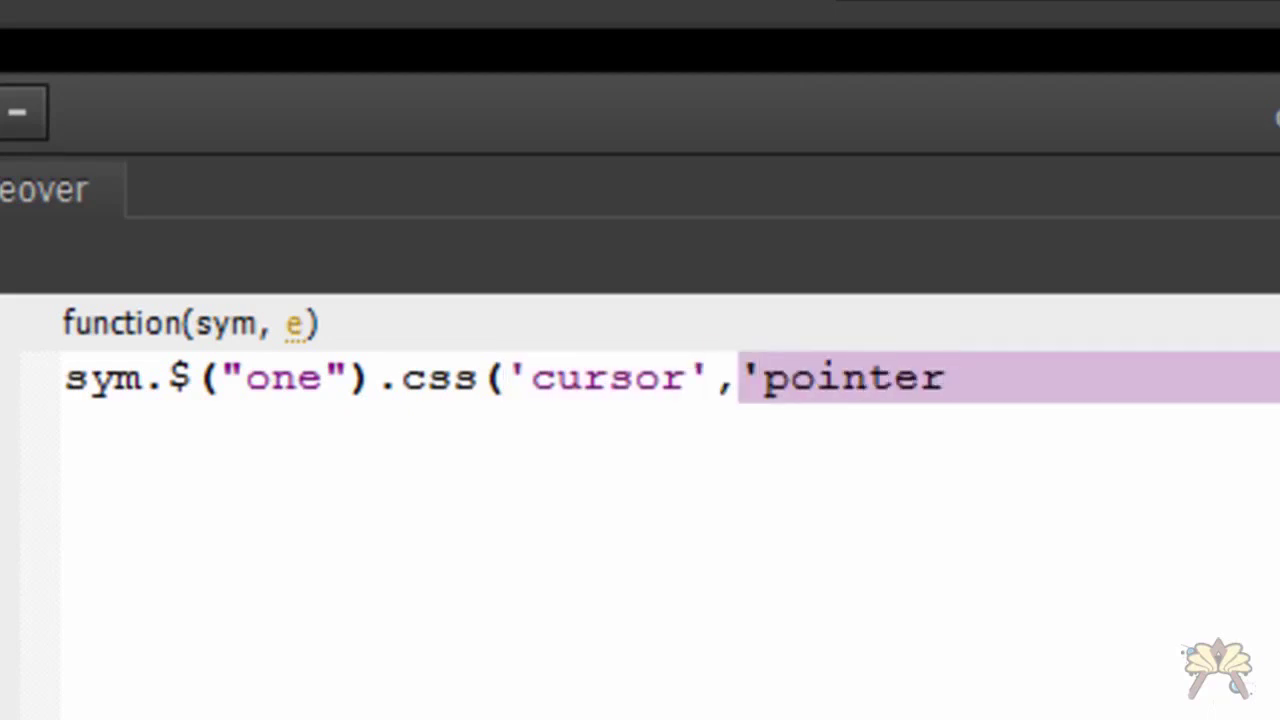
{"action": "type", "text": "')"}
{"action": "key", "text": "ctrl+a"}
{"action": "key", "text": "ctrl+c"}
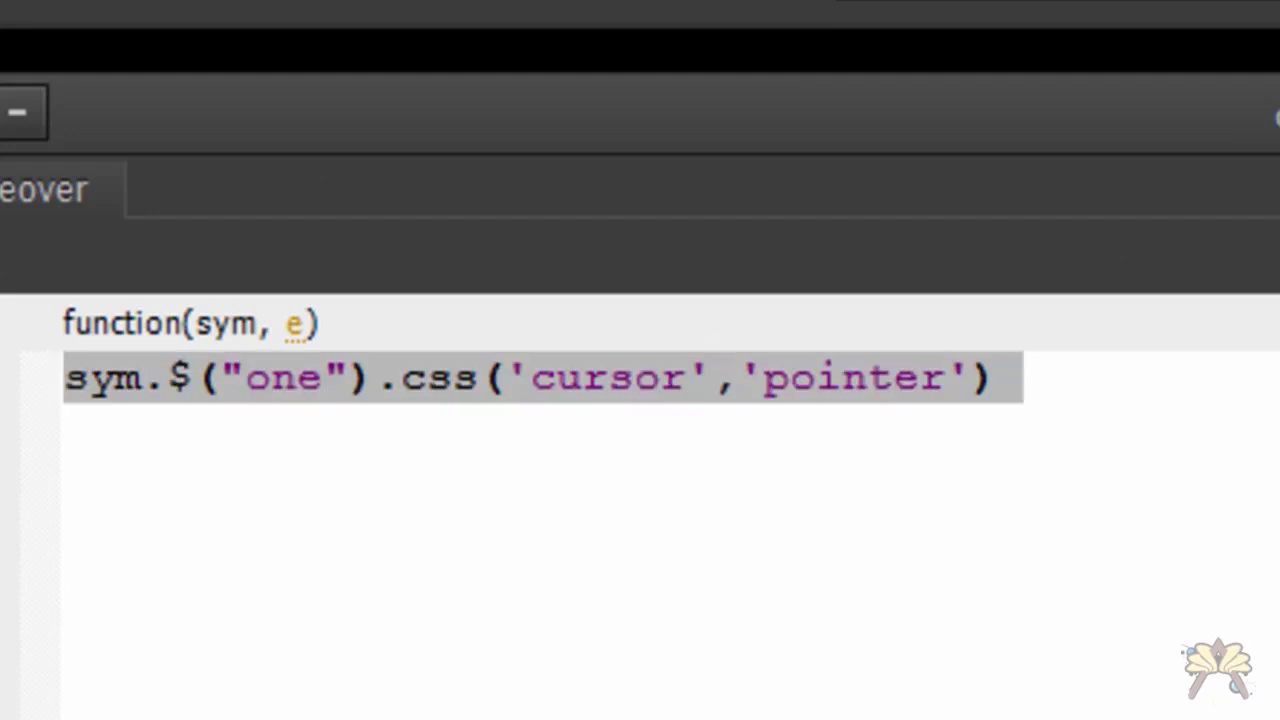
Add a mouseover event to the second thumbnail "two" and replace its placeholder with the copied cursor code
{"action": "left_click", "coordinate": [906, 697]}
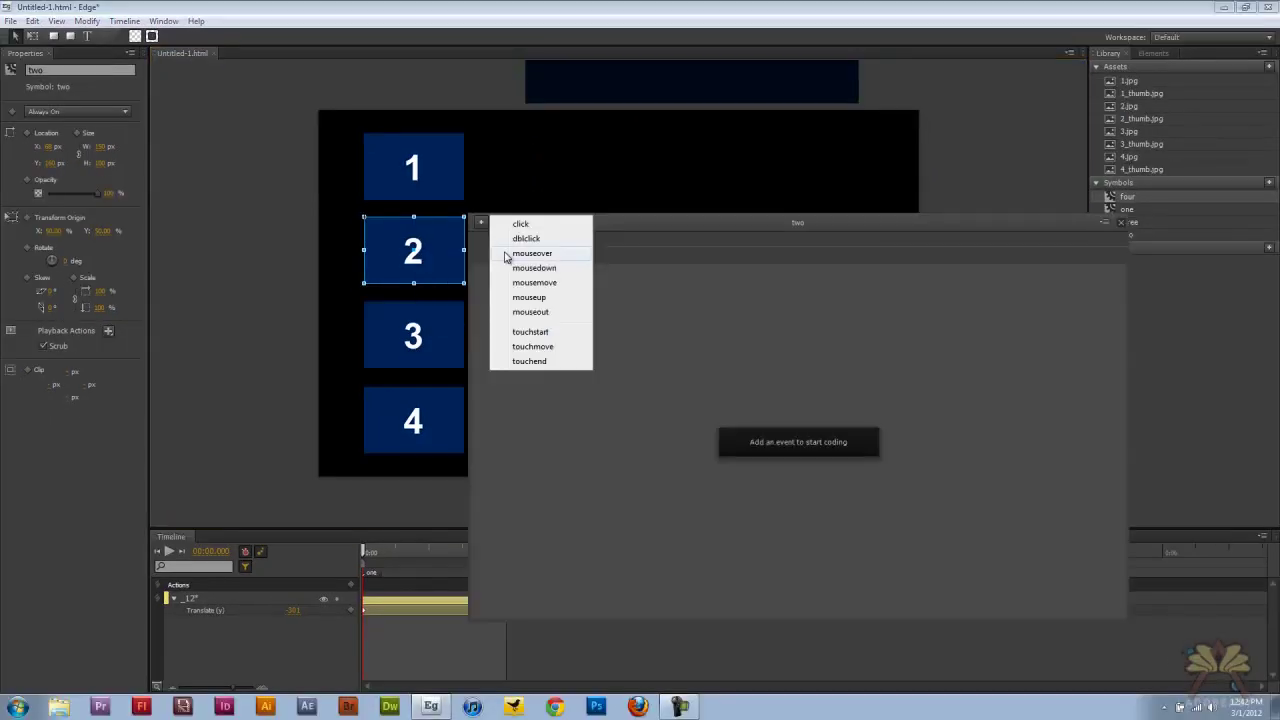
{"action": "left_click", "coordinate": [530, 253]}
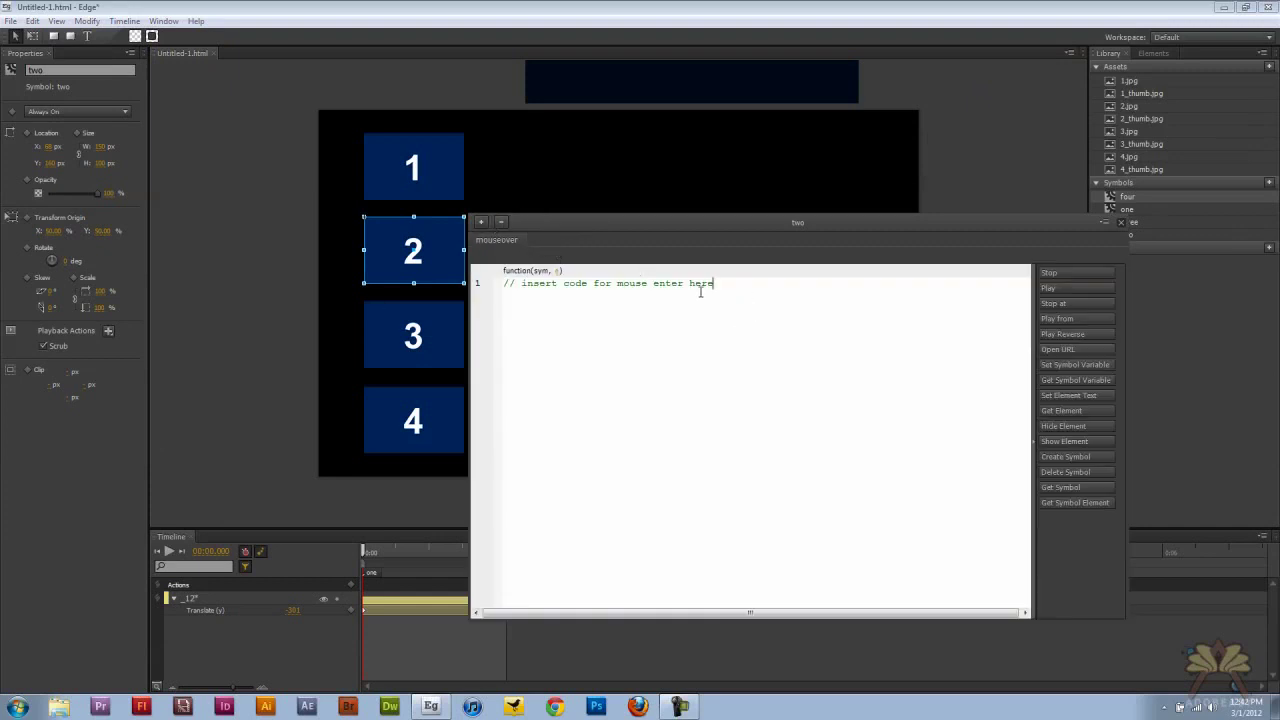
{"action": "key", "text": "ctrl+a"}
{"action": "key", "text": "BackSpace"}
{"action": "key", "text": "ctrl+v"}
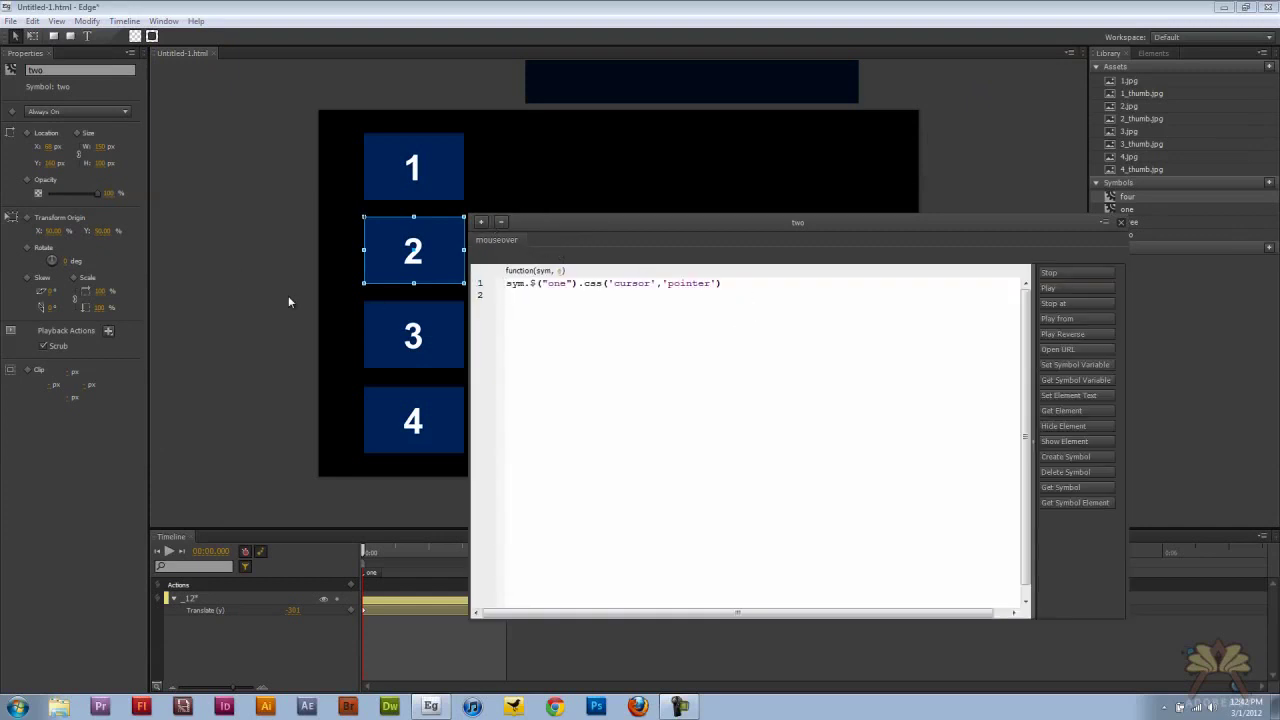
Change the element name in the second thumbnail's mouseover code to "two" and close its actions
{"action": "left_click", "coordinate": [566, 283]}
{"action": "key", "text": "BackSpace"}
{"action": "key", "text": "BackSpace"}
{"action": "key", "text": "BackSpace"}
{"action": "type", "text": "two"}
{"action": "left_click", "coordinate": [1121, 222]}
Add a mouseover event to the third thumbnail "three" and replace its placeholder with the copied cursor code
{"action": "left_click", "coordinate": [425, 311]}
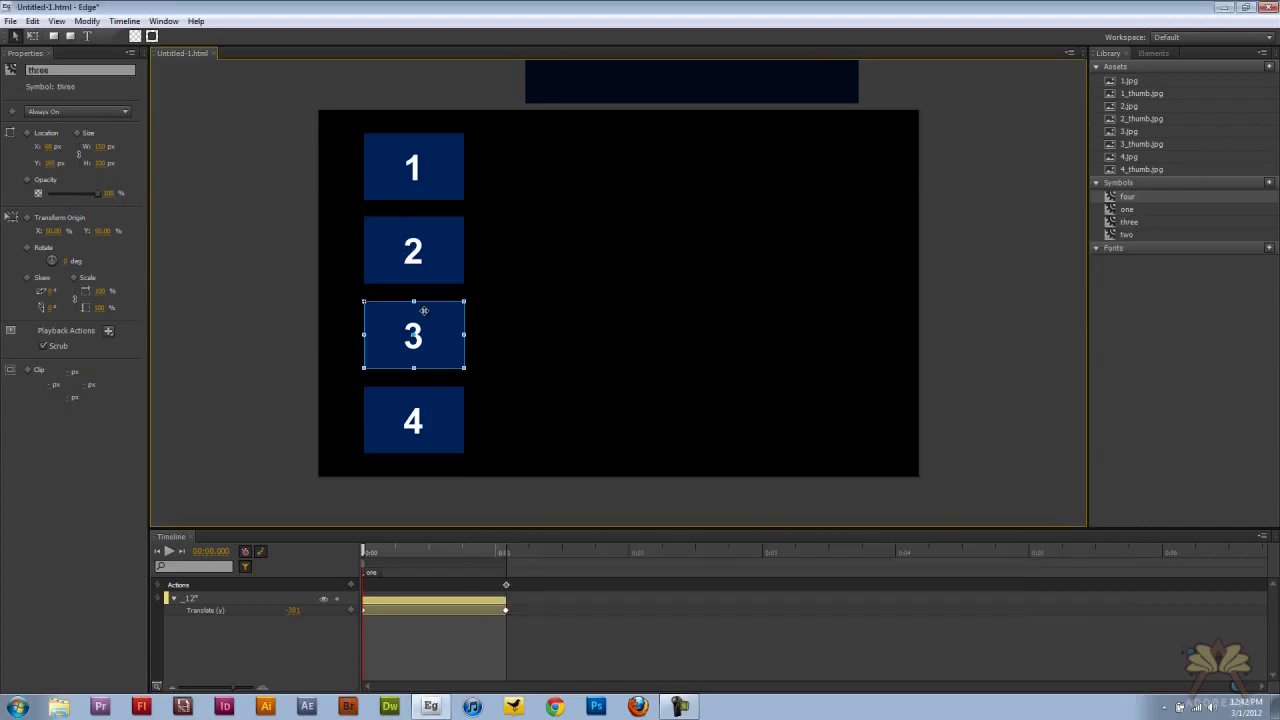
{"action": "right_click", "coordinate": [425, 312]}
{"action": "left_click", "coordinate": [490, 378]}
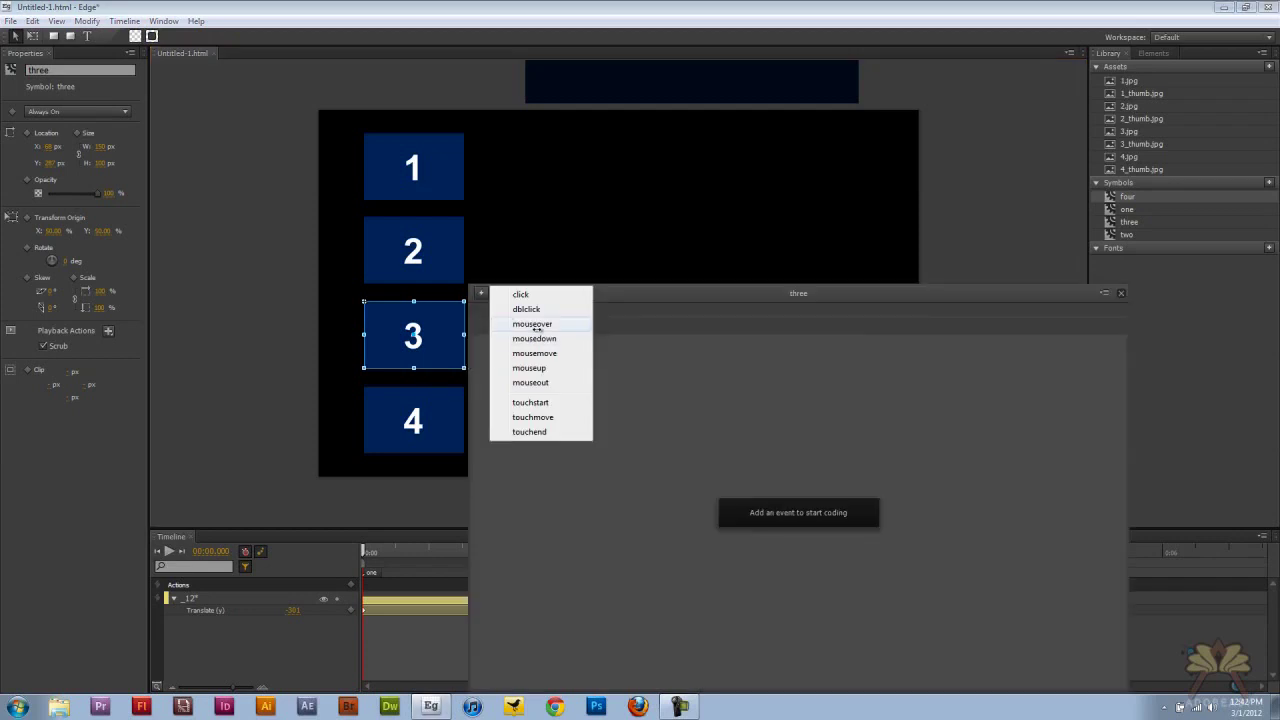
{"action": "left_click", "coordinate": [537, 326]}
{"action": "key", "text": "ctrl+a"}
{"action": "key", "text": "Delete"}
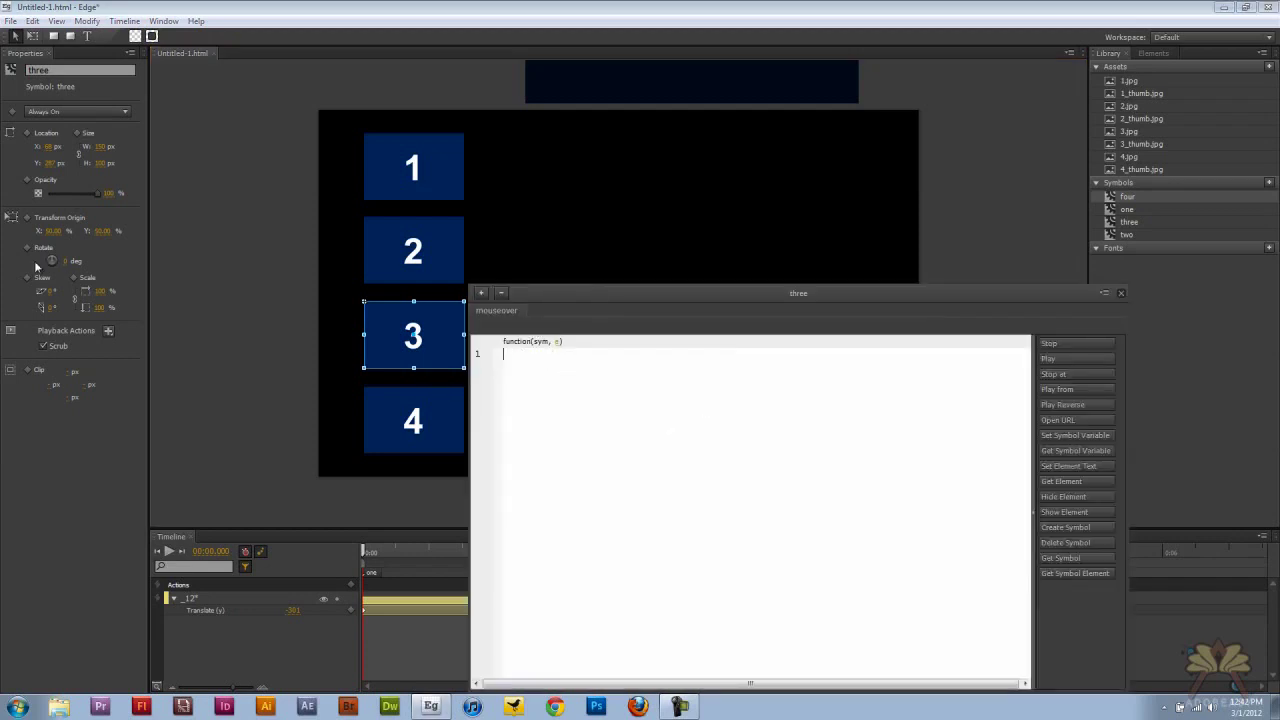
{"action": "key", "text": "ctrl+v"}
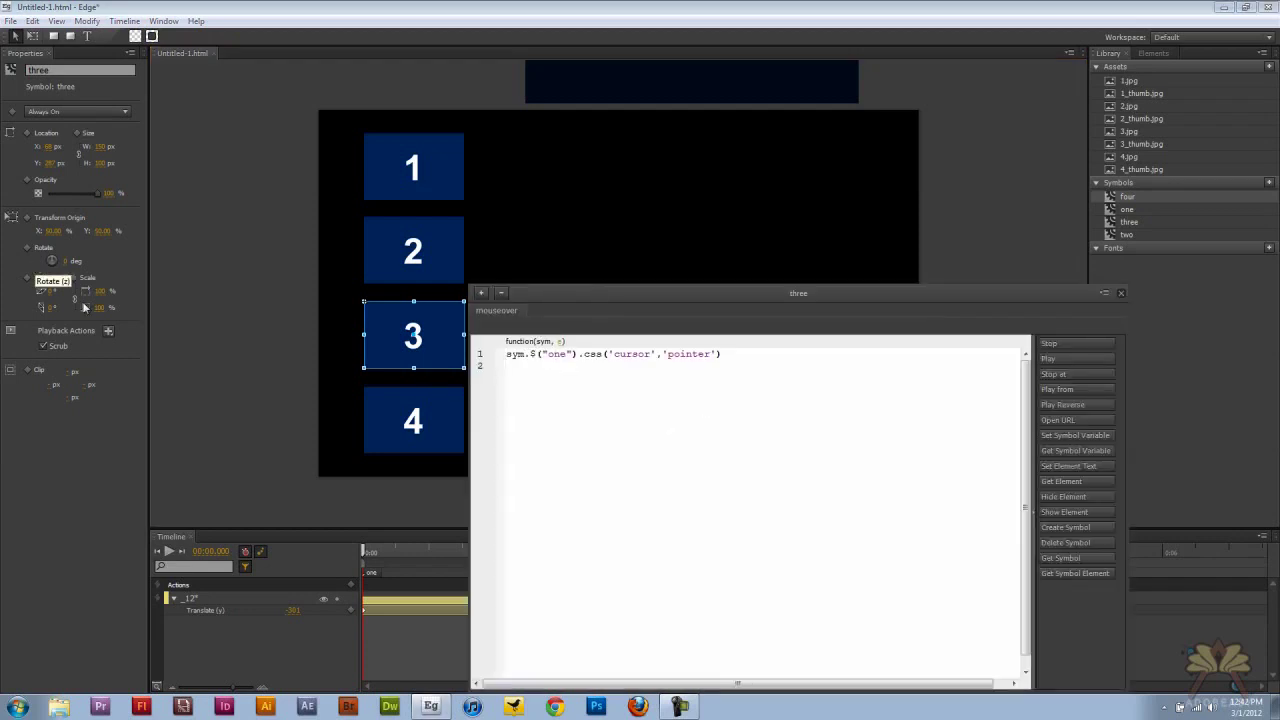
Change the element name in the third thumbnail's mouseover code to "three" and close its actions
{"action": "left_click", "coordinate": [568, 354]}
{"action": "key", "text": "BackSpace"}
{"action": "key", "text": "BackSpace"}
{"action": "key", "text": "BackSpace"}
{"action": "type", "text": "three"}
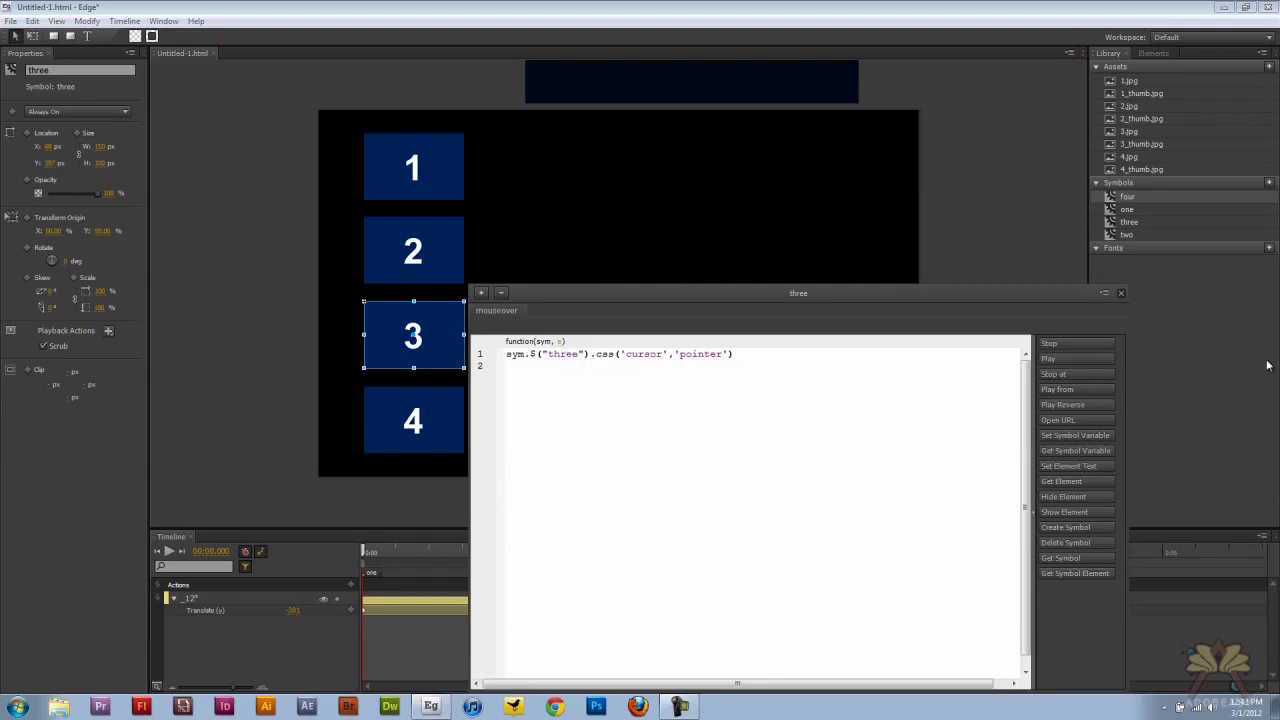
{"action": "left_click", "coordinate": [1120, 294]}
Add a mouseover event to the fourth thumbnail "four" and replace its placeholder with the copied cursor code
{"action": "right_click", "coordinate": [366, 414]}
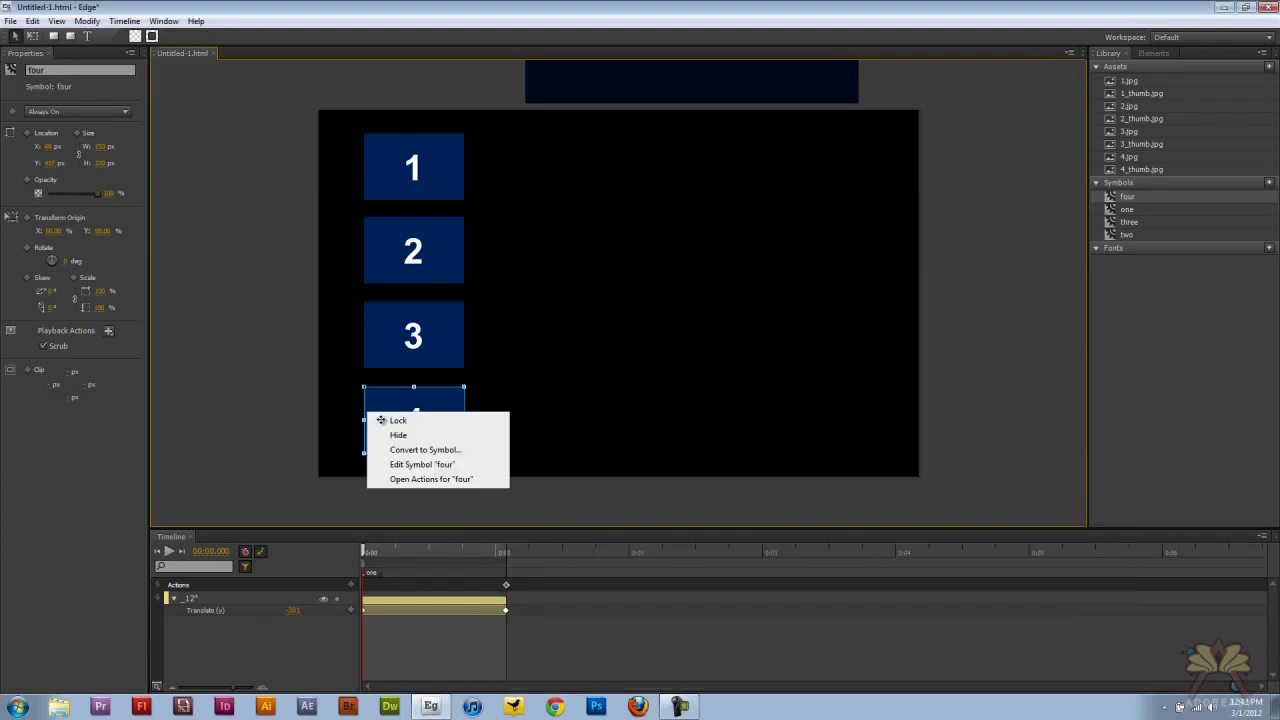
{"action": "left_click", "coordinate": [432, 479]}
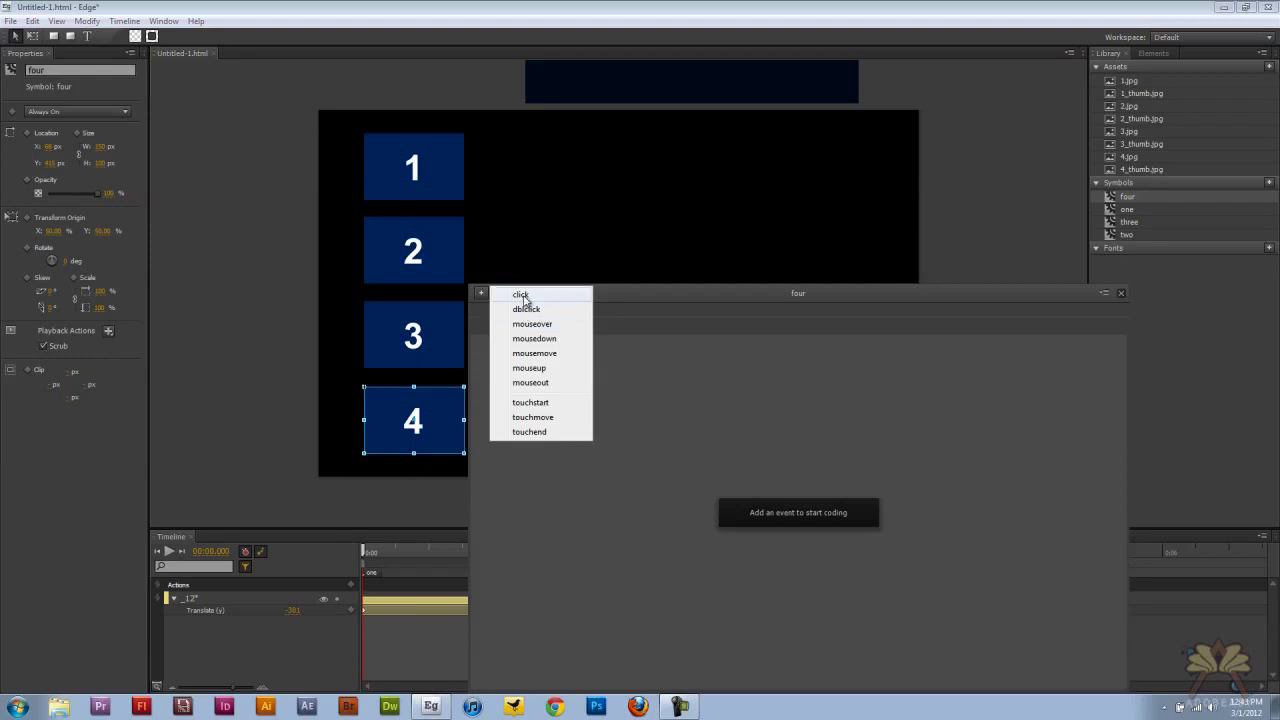
{"action": "left_click", "coordinate": [535, 326]}
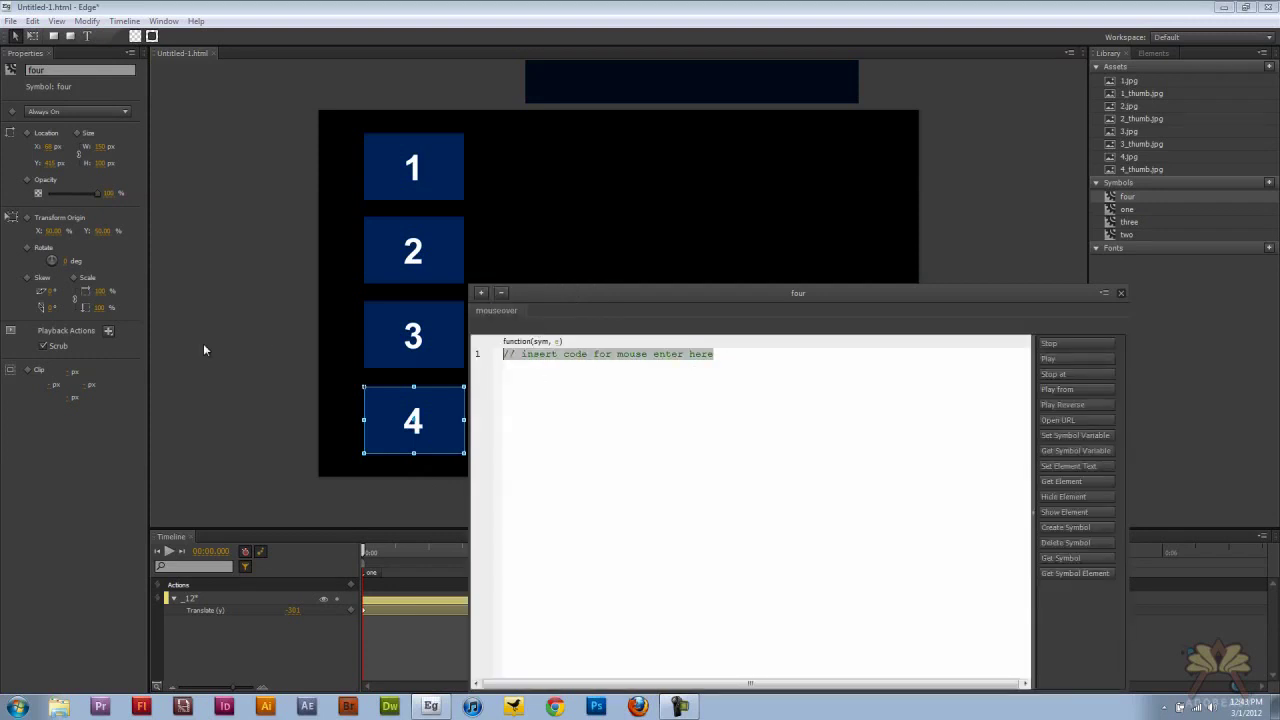
{"action": "key", "text": "BackSpace"}
{"action": "type", "text": "sym.$(\"one\").css('cursor','pointer')"}
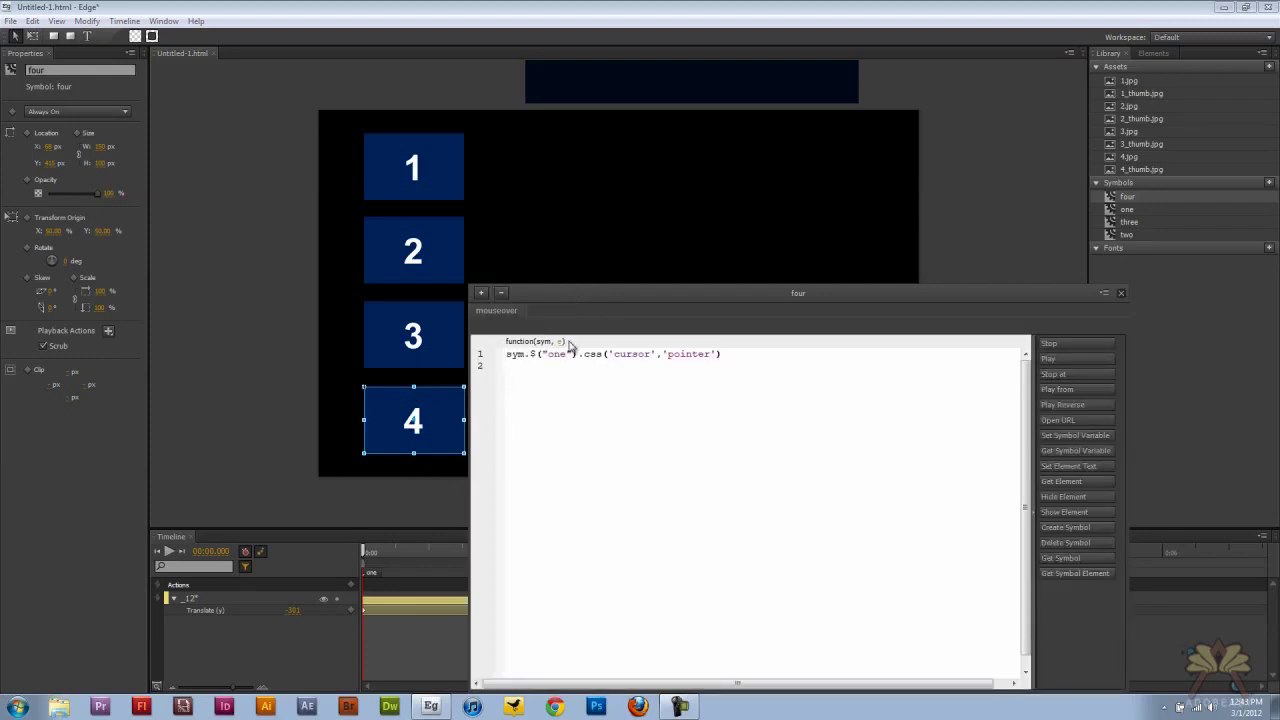
Change the element name in the fourth thumbnail's mouseover code to "four" and preview the composition in the browser
{"action": "key", "text": "BackSpace"}
{"action": "key", "text": "BackSpace"}
{"action": "key", "text": "BackSpace"}
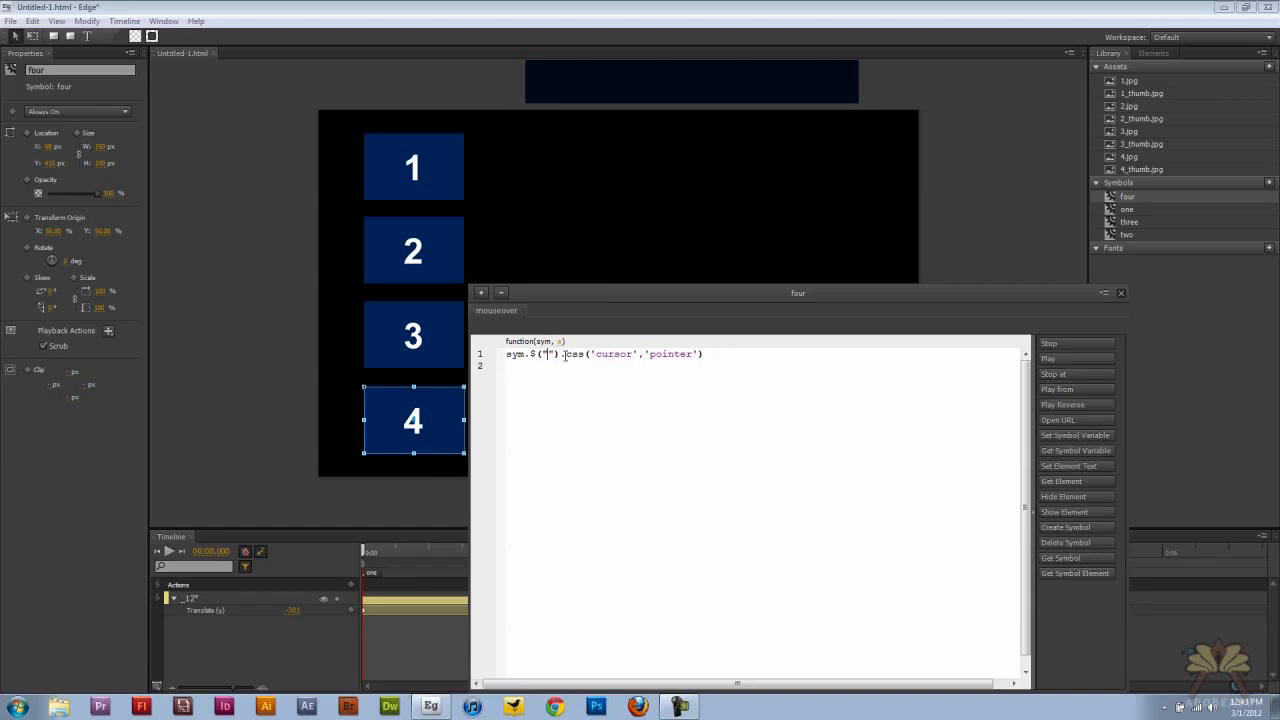
{"action": "type", "text": "four"}
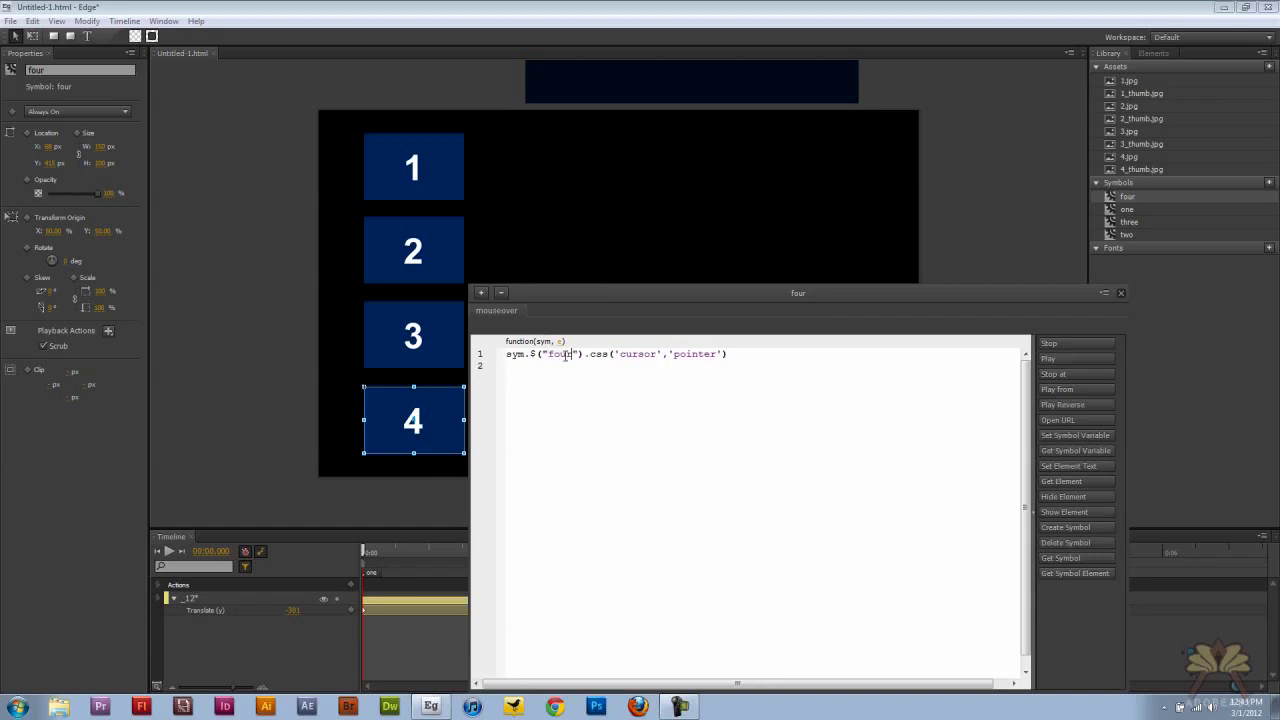
{"action": "left_click", "coordinate": [1121, 294]}
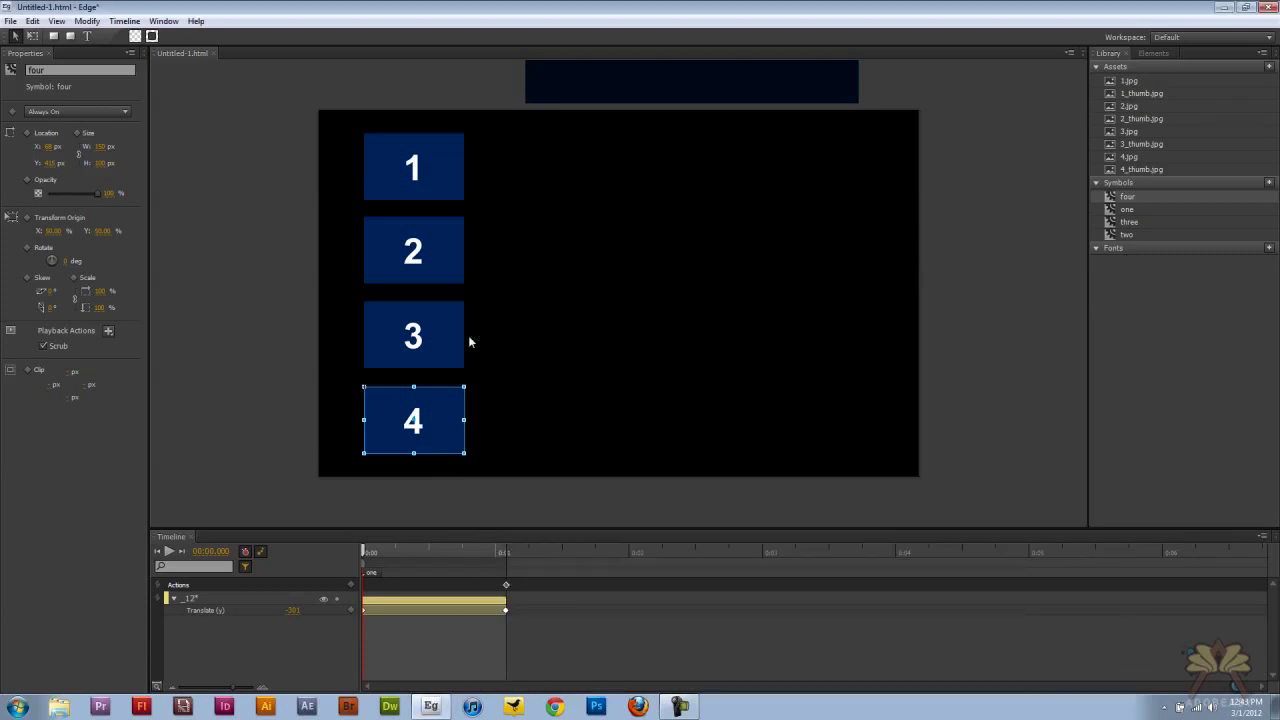
{"action": "key", "text": "ctrl+Return"}
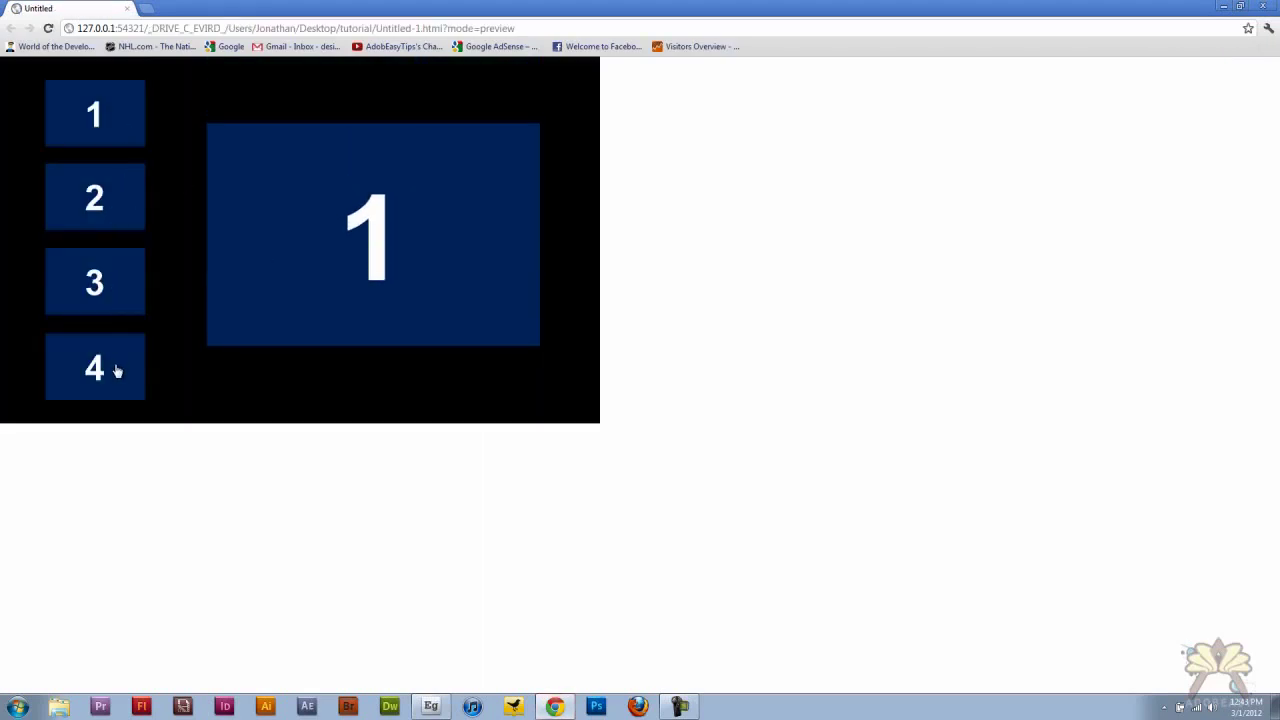
{"action": "key", "text": "ctrl+w"}
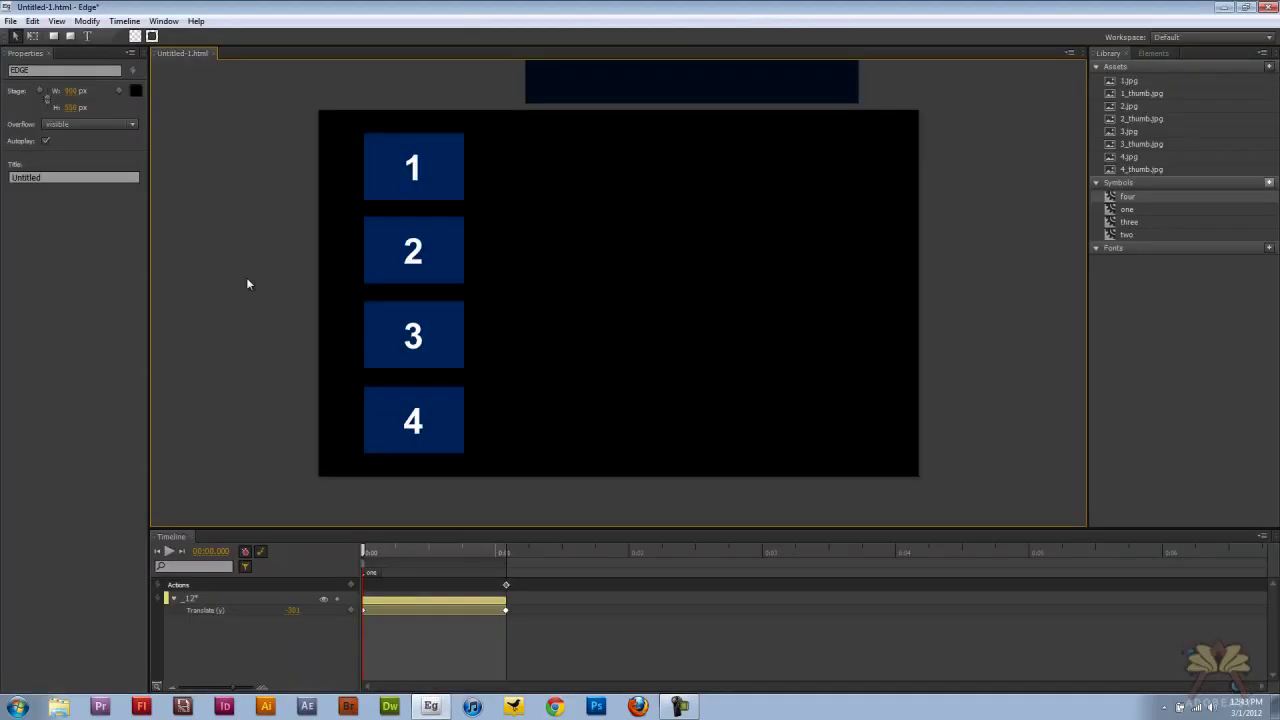
Add a click event to the first thumbnail "one" that runs sym.play("one")
{"action": "left_click", "coordinate": [408, 168]}
{"action": "right_click", "coordinate": [401, 173]}
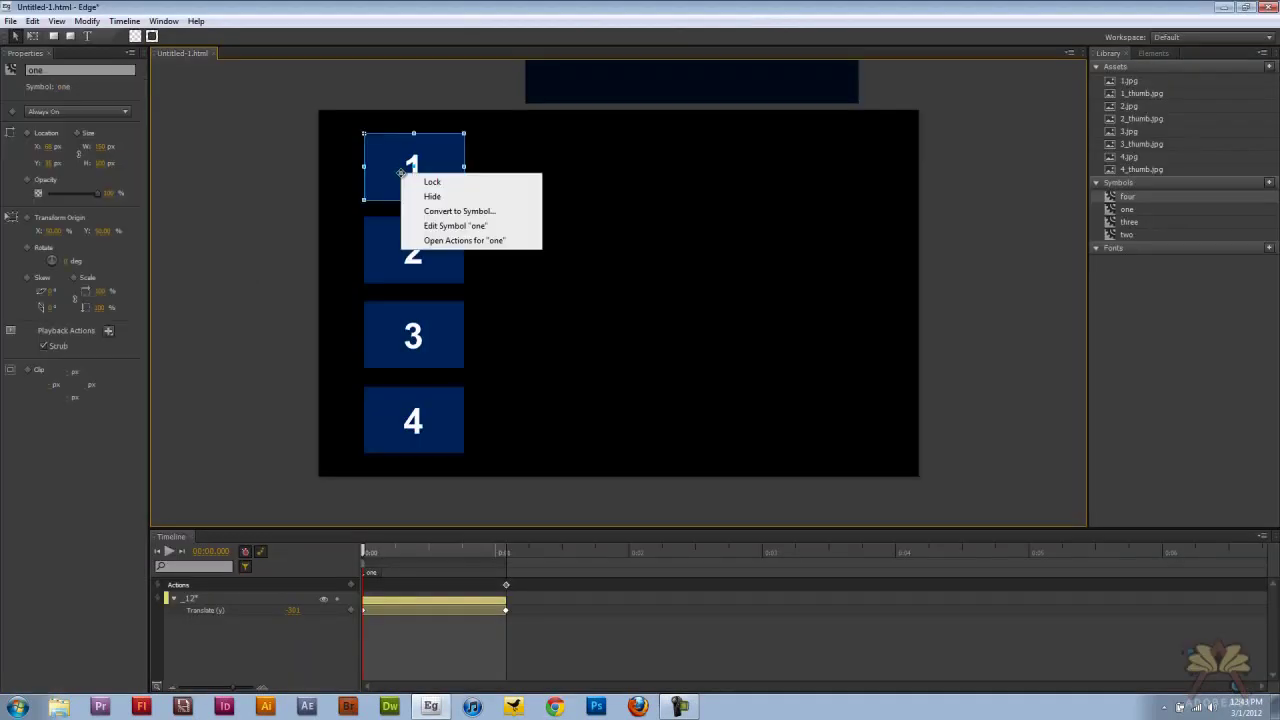
{"action": "left_click", "coordinate": [447, 241]}
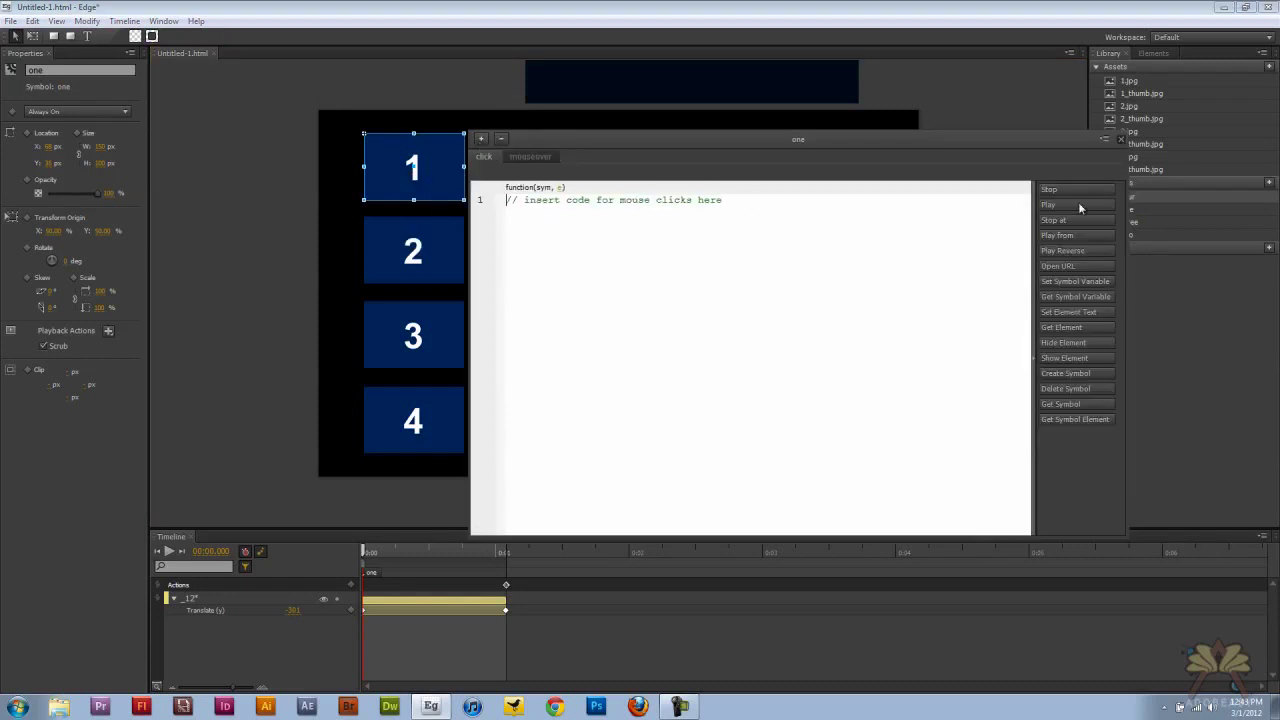
{"action": "left_click", "coordinate": [1050, 205]}
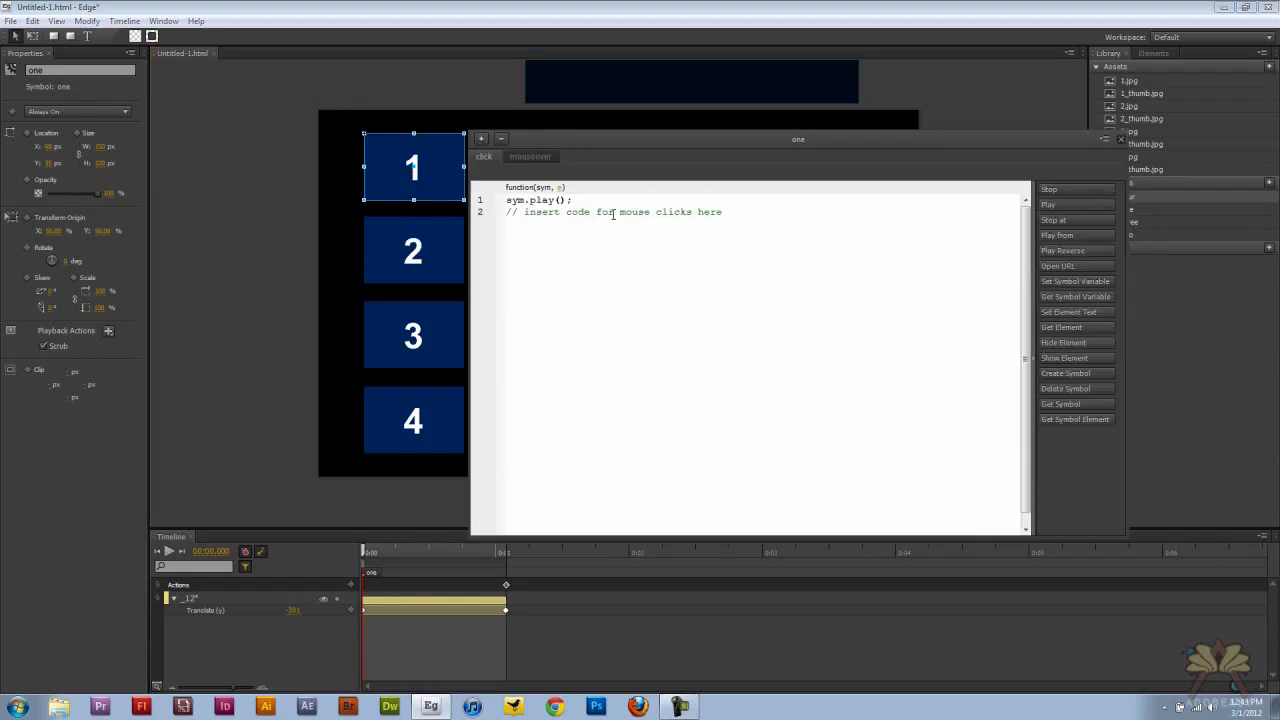
{"action": "left_click", "coordinate": [559, 199]}
{"action": "type", "text": "\"one\""}
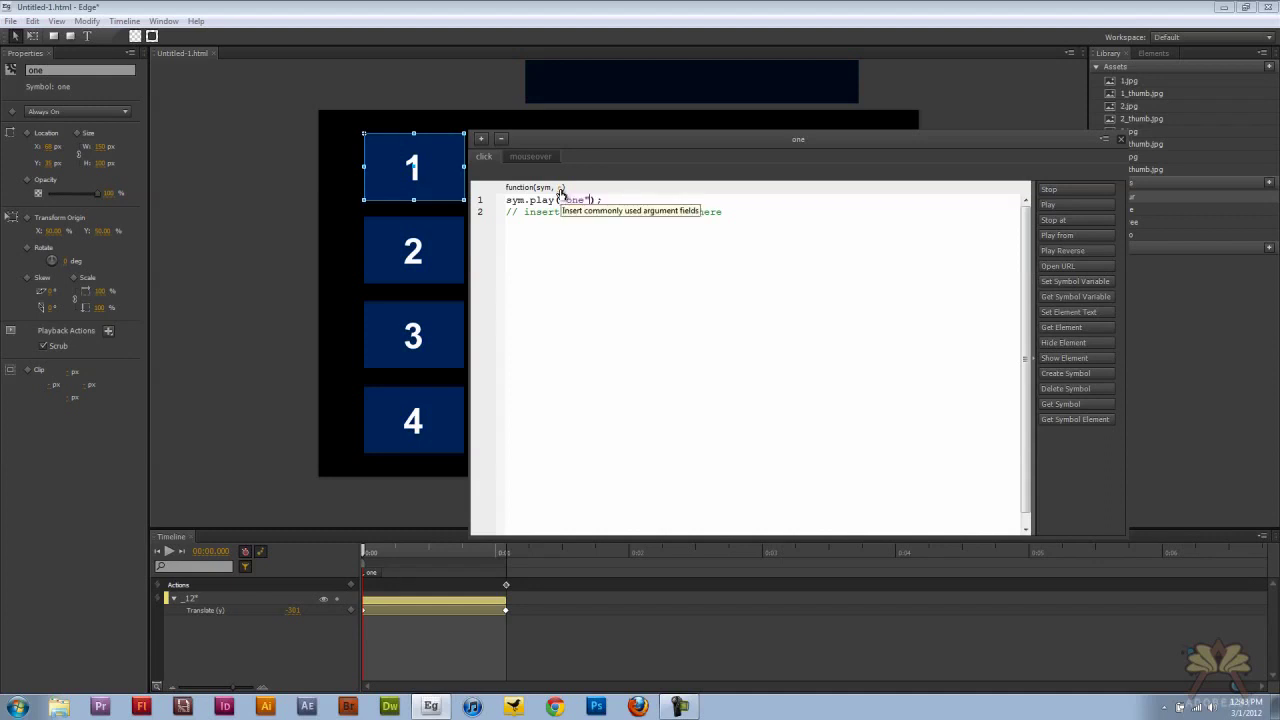
{"action": "left_click", "coordinate": [1118, 140]}
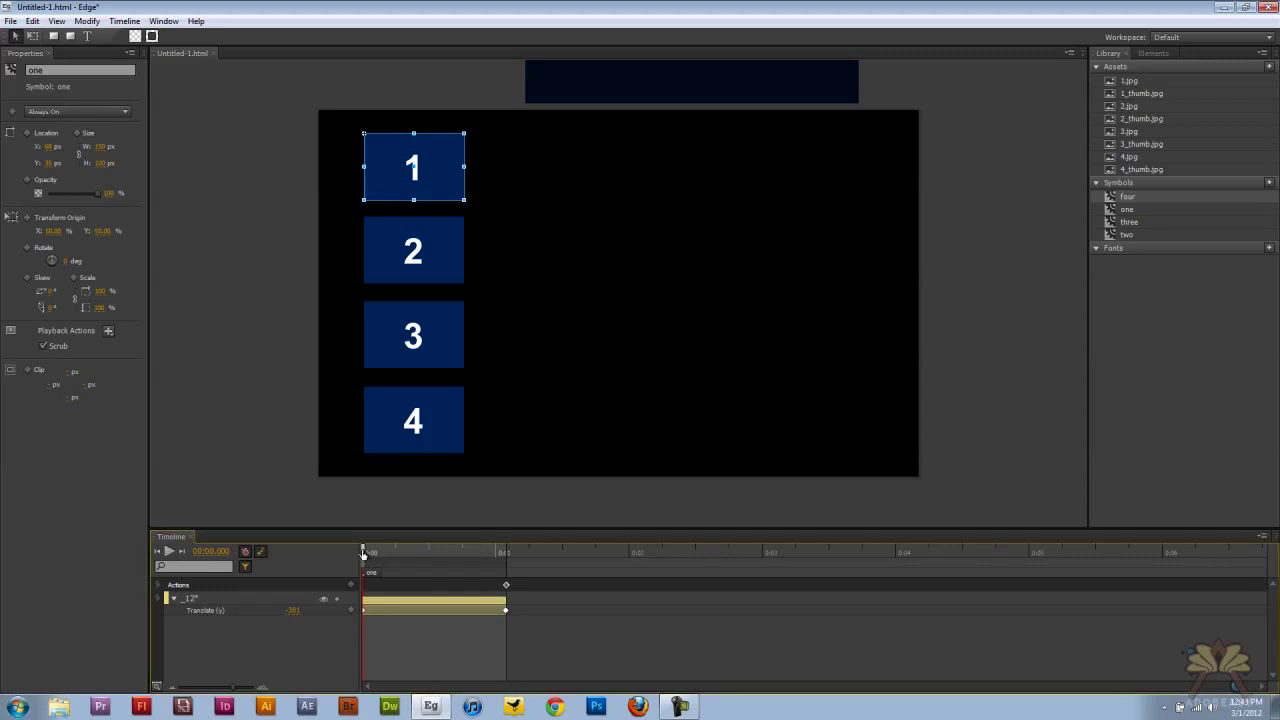
Insert a timeline label named "two" at 1.5 seconds
{"action": "left_click_drag", "start_coordinate": [362, 549], "coordinate": [513, 550]}
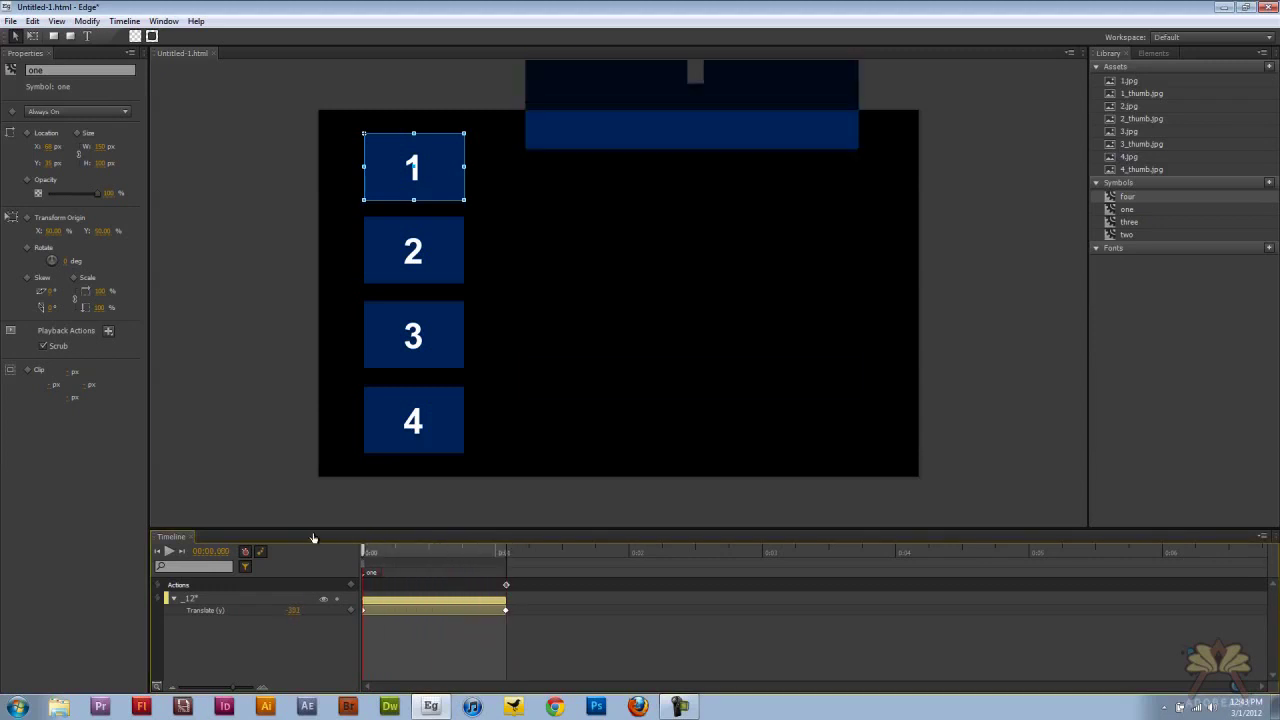
{"action": "left_click_drag", "start_coordinate": [394, 549], "coordinate": [572, 551]}
{"action": "key", "text": "ctrl+l"}
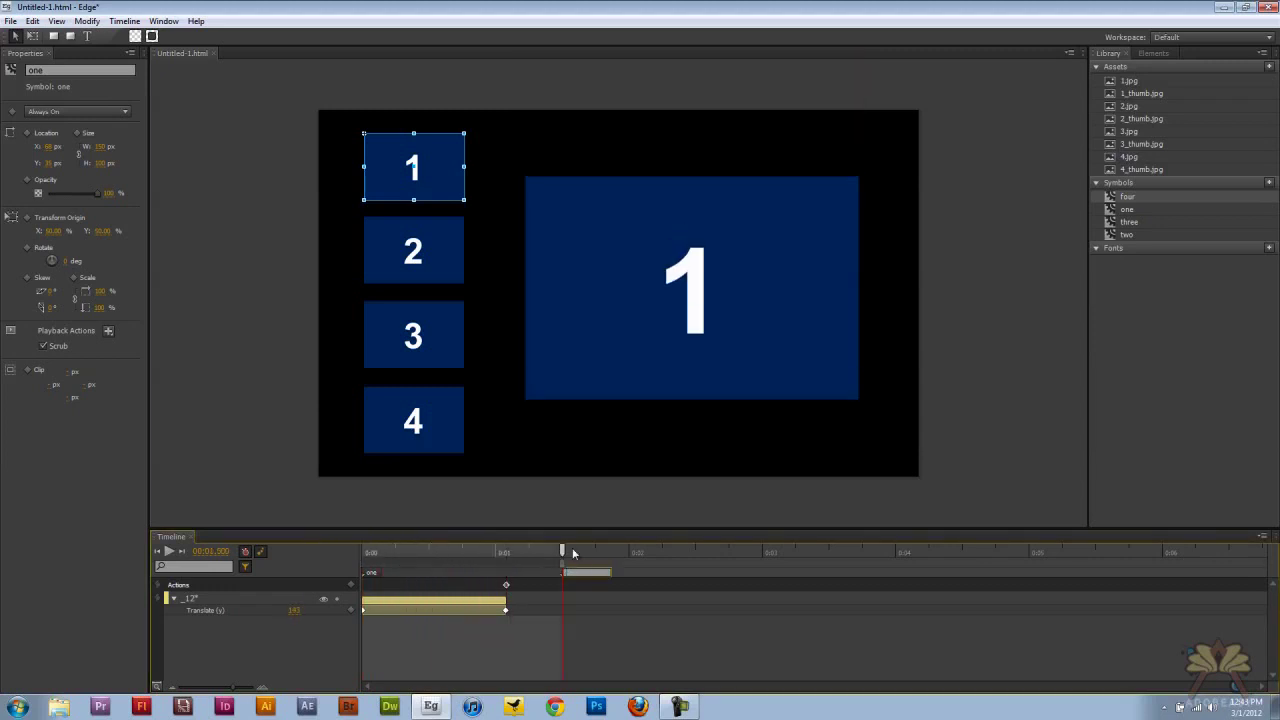
{"action": "key", "text": "Return"}
Place 2.jpg just above the stage, lined up with the first large image's off-stage starting position
{"action": "left_click", "coordinate": [1158, 109]}
{"action": "left_click_drag", "start_coordinate": [1131, 107], "coordinate": [810, 64]}
{"action": "left_click_drag", "start_coordinate": [402, 551], "coordinate": [350, 555]}
{"action": "left_click", "coordinate": [586, 93]}
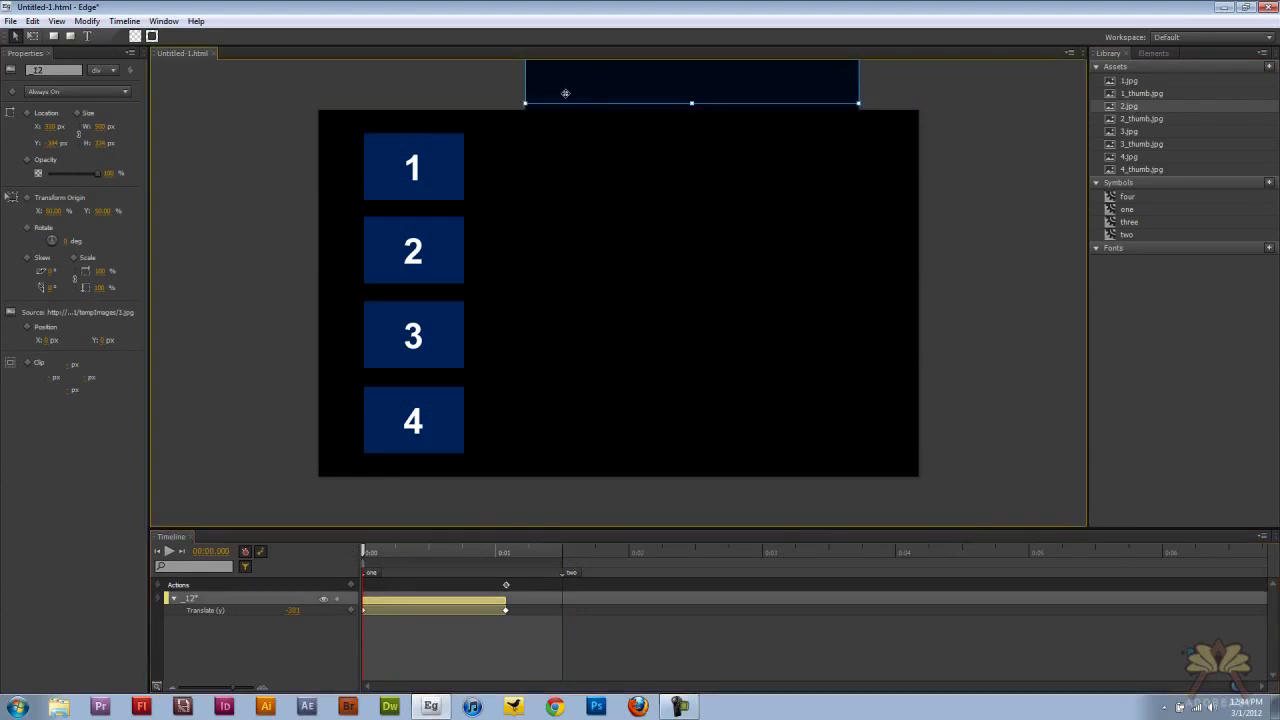
{"action": "left_click", "coordinate": [431, 80]}
{"action": "left_click", "coordinate": [609, 84]}
Animate the second large image's location, from its off-stage start at 1.5 seconds to the first image's on-stage position at about 2.45 seconds
{"action": "left_click_drag", "start_coordinate": [369, 551], "coordinate": [506, 553]}
{"action": "left_click", "coordinate": [596, 319]}
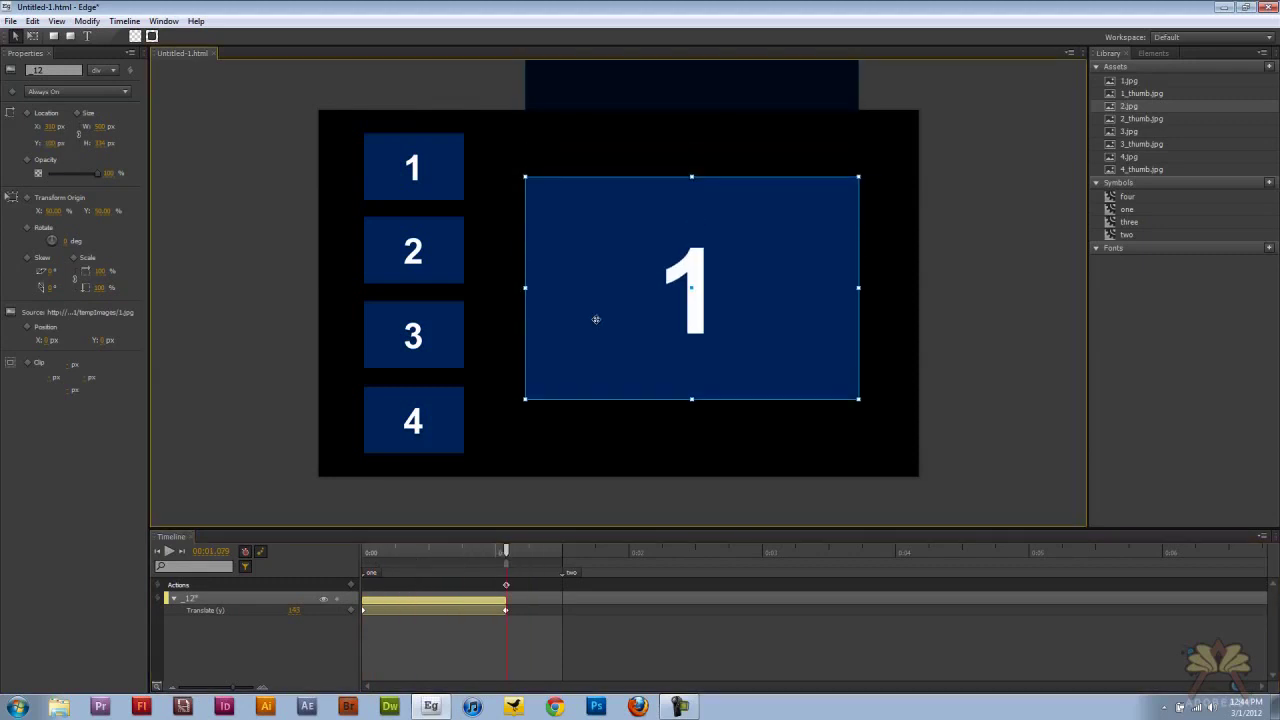
{"action": "left_click", "coordinate": [562, 551]}
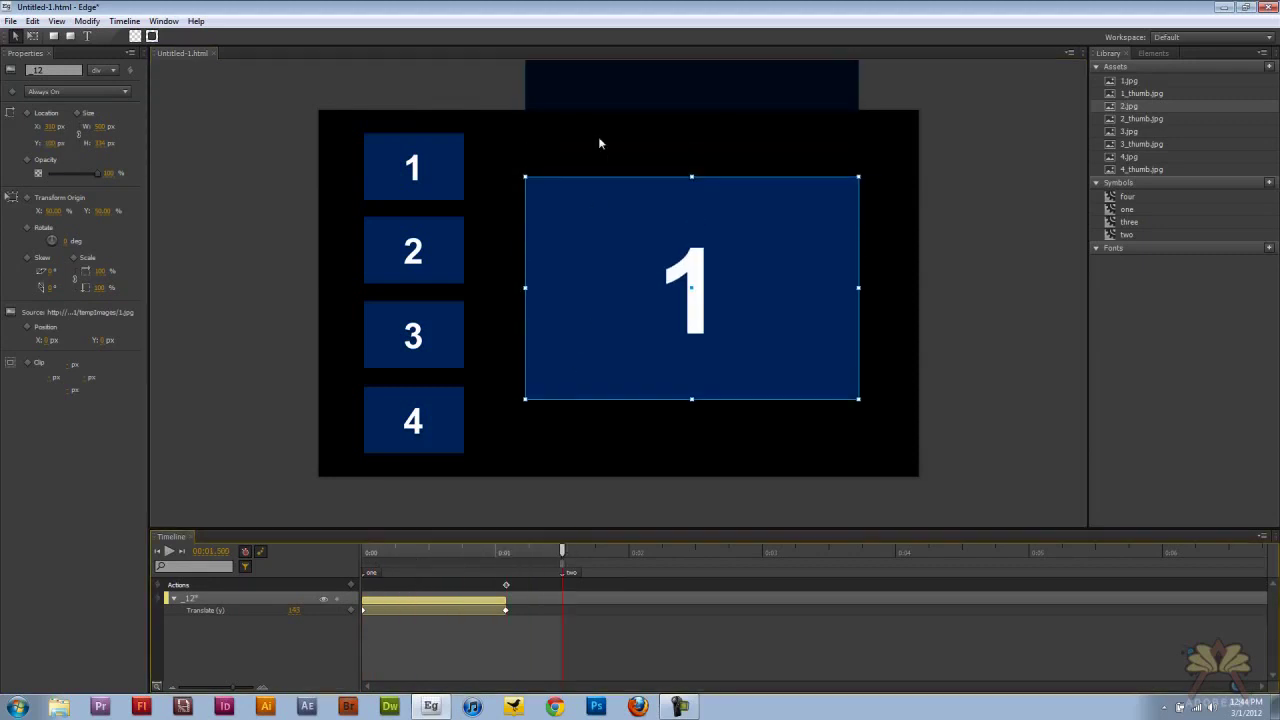
{"action": "left_click", "coordinate": [600, 100]}
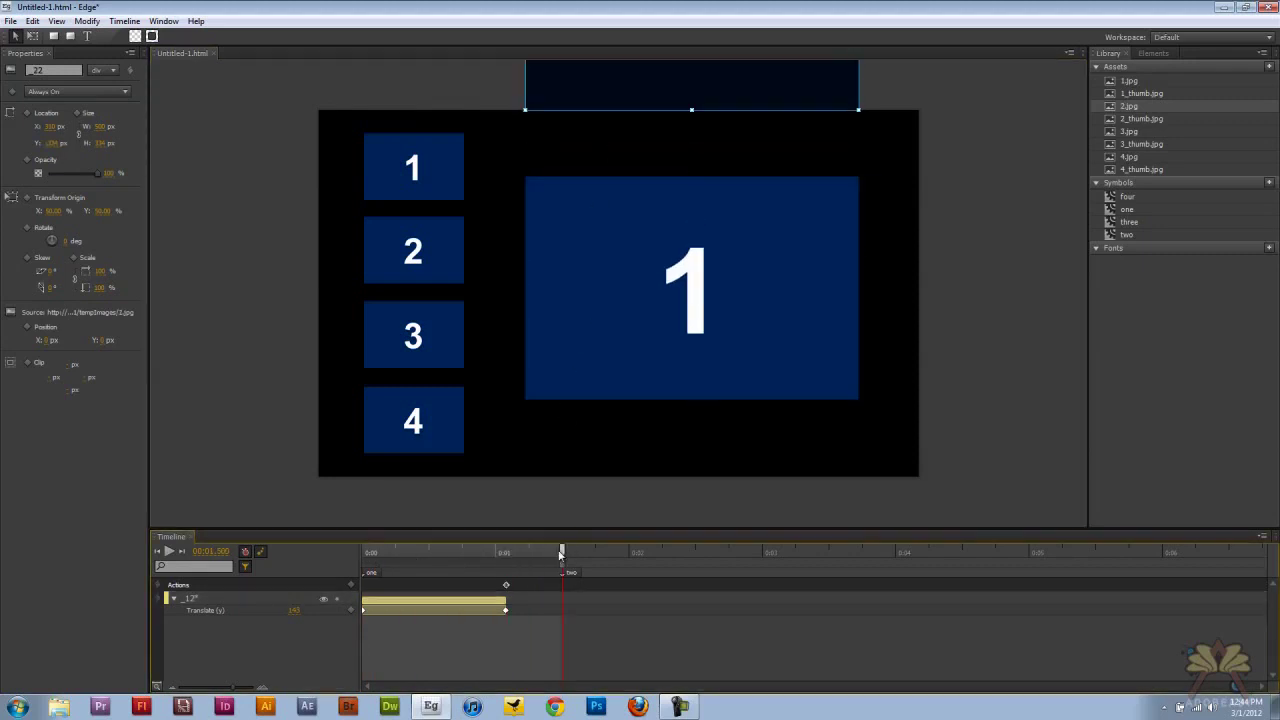
{"action": "left_click", "coordinate": [27, 113]}
{"action": "left_click_drag", "start_coordinate": [580, 555], "coordinate": [679, 565]}
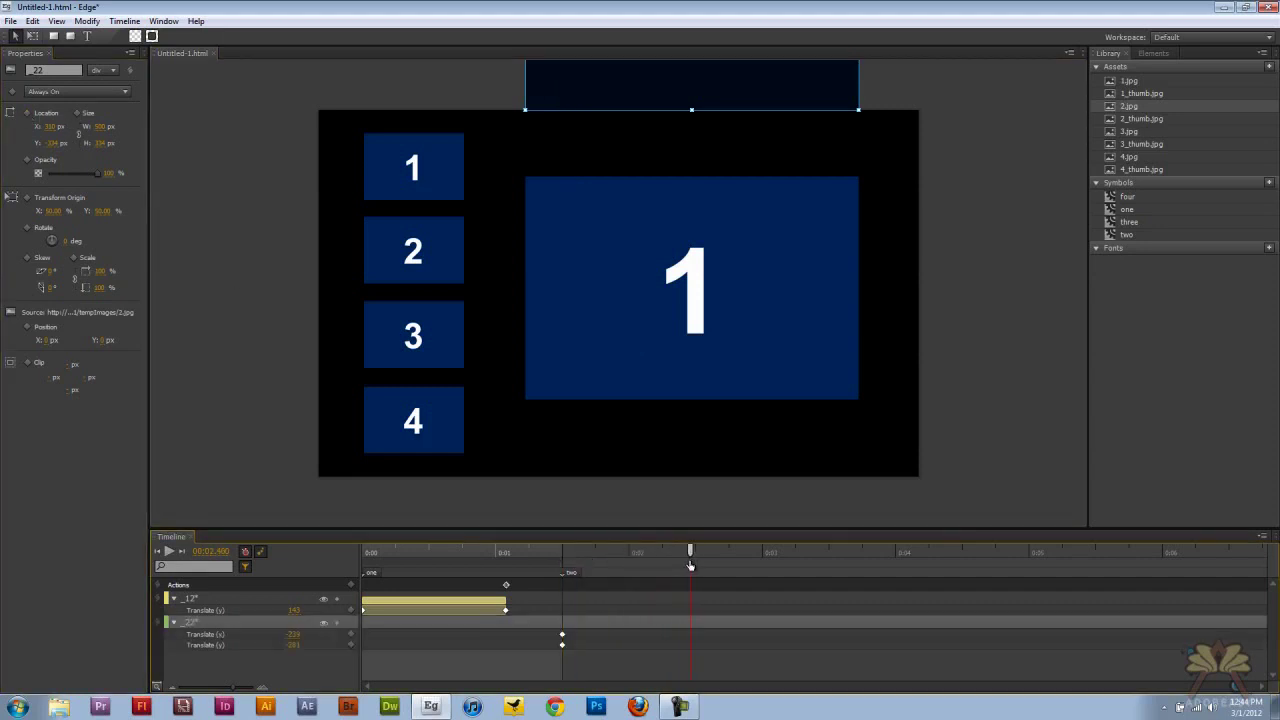
{"action": "left_click", "coordinate": [62, 142]}
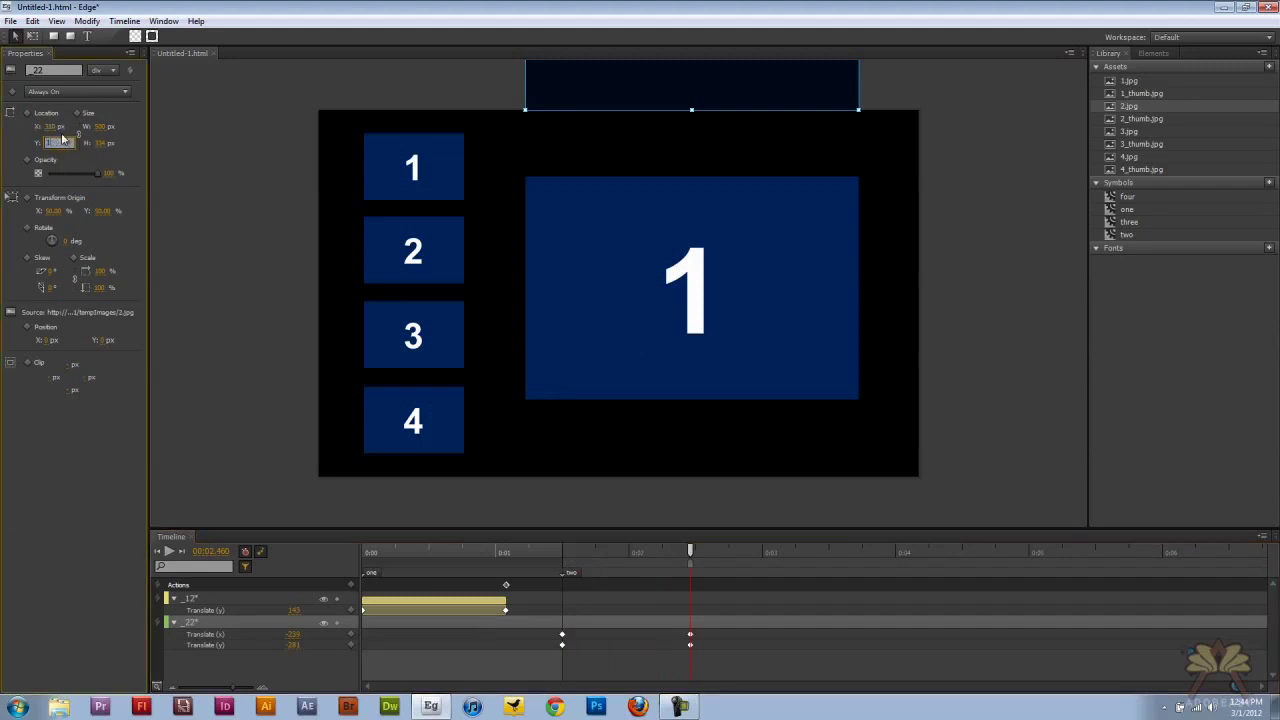
{"action": "key", "text": "Return"}
Set the first large image's display to Off at 1.25 seconds, shortly after its drop animation ends
{"action": "left_click_drag", "start_coordinate": [645, 555], "coordinate": [506, 551]}
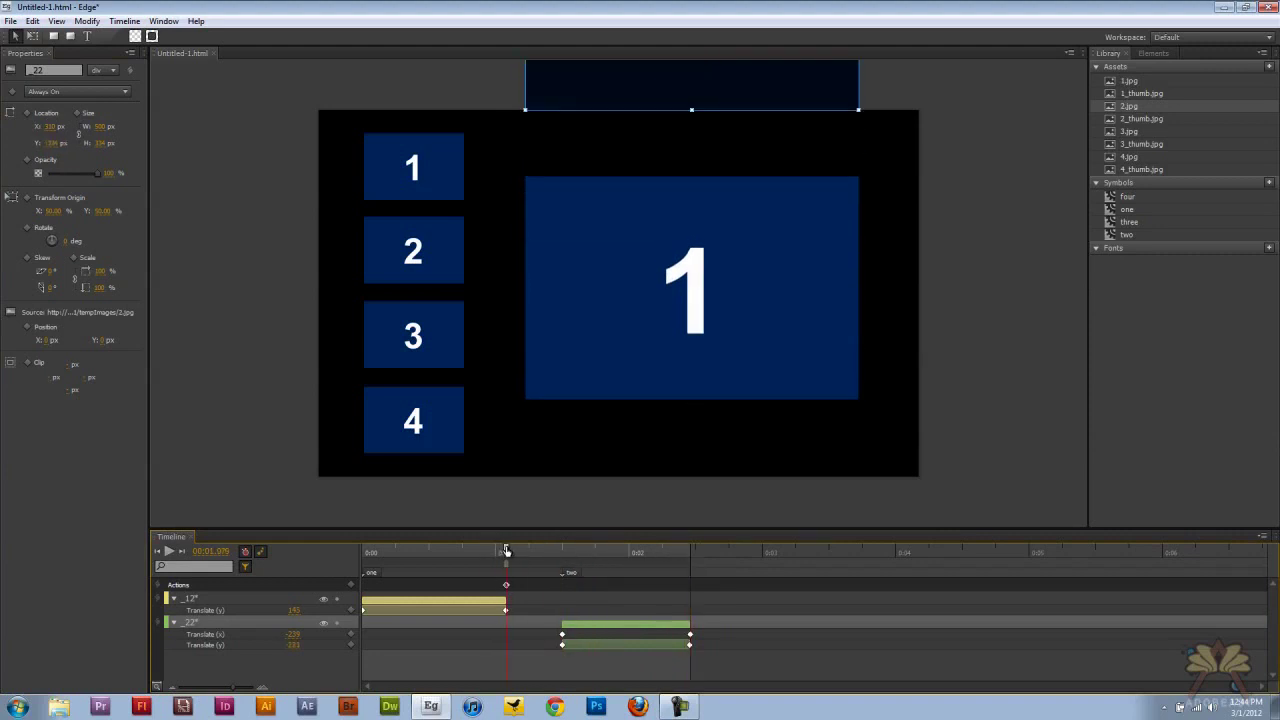
{"action": "left_click", "coordinate": [593, 331]}
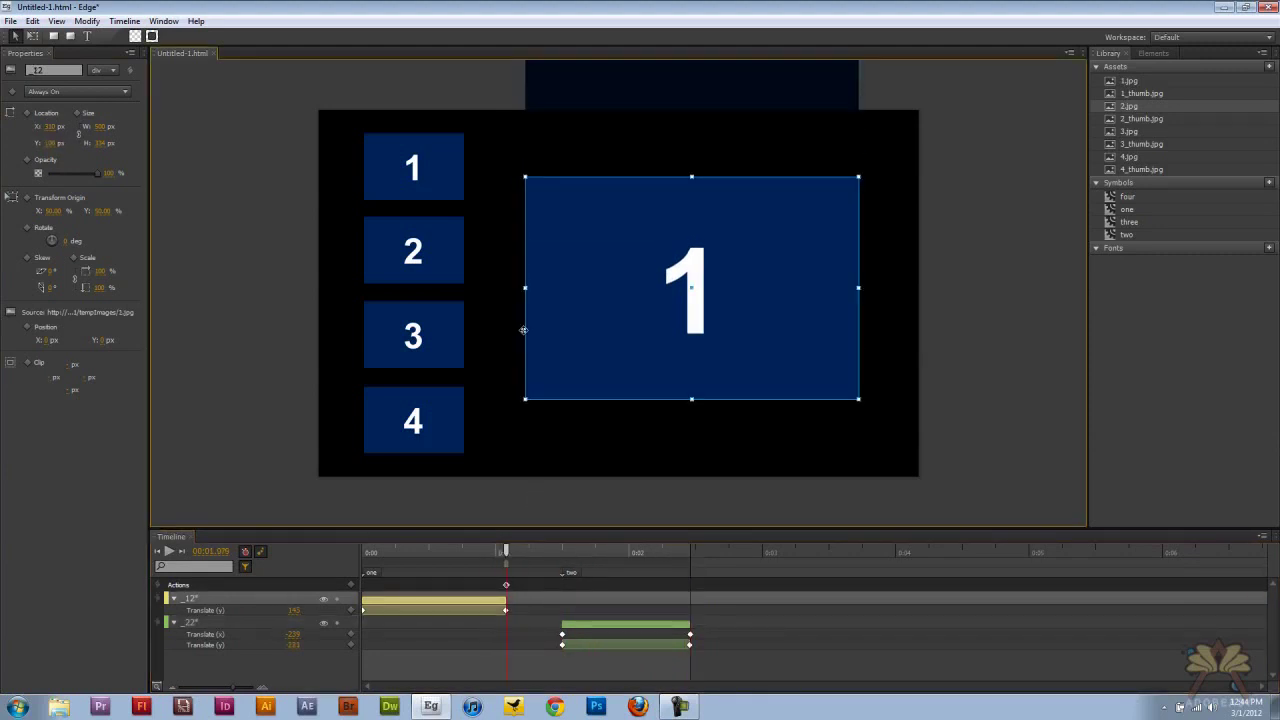
{"action": "left_click", "coordinate": [77, 91]}
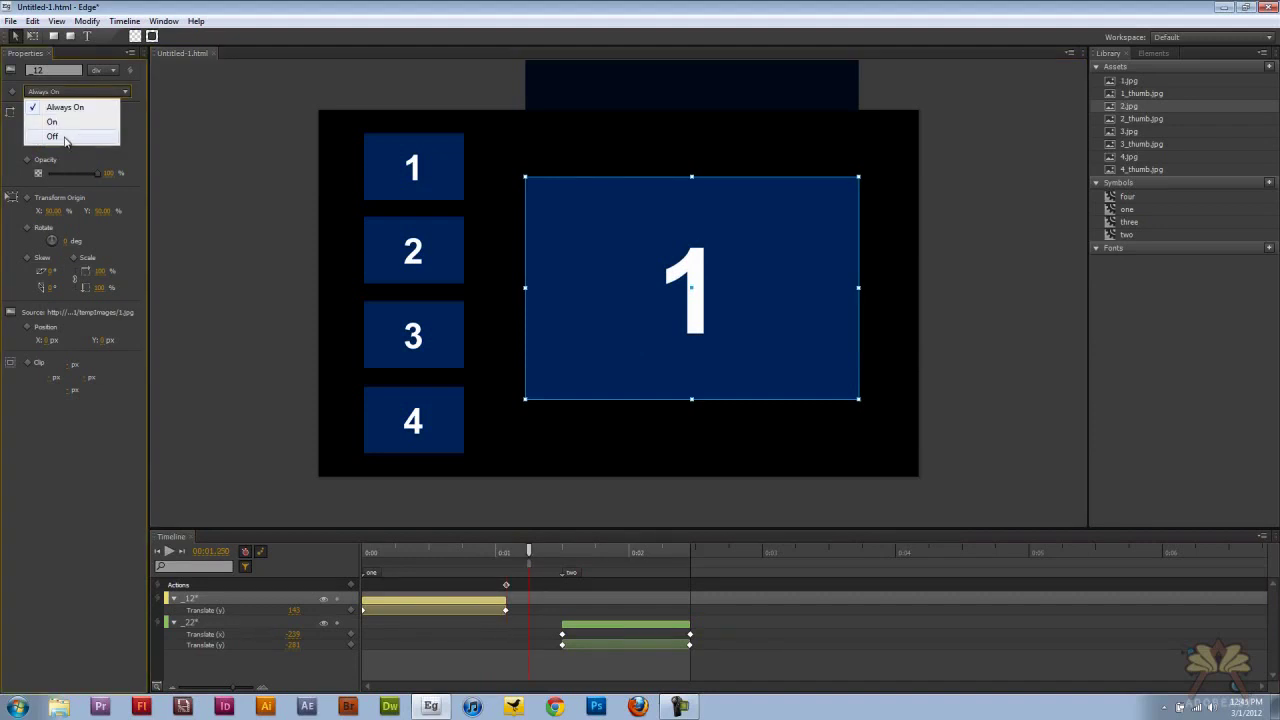
{"action": "left_click", "coordinate": [45, 135]}
Set the easing of the second large image's transition to easeOutBounce
{"action": "left_click", "coordinate": [569, 551]}
{"action": "mouse_move", "coordinate": [569, 551]}
{"action": "left_mouse_down"}
{"action": "mouse_move", "coordinate": [683, 551]}
{"action": "mouse_move", "coordinate": [561, 553]}
{"action": "left_mouse_up"}
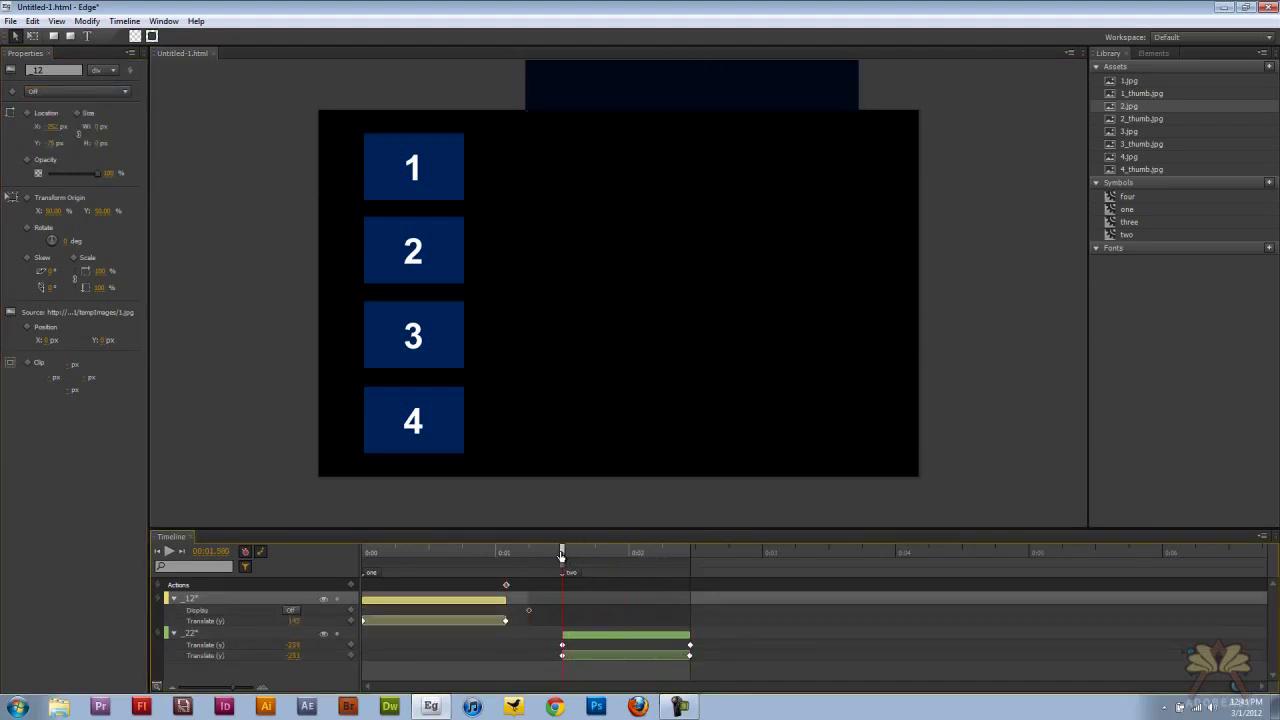
{"action": "left_click", "coordinate": [607, 637]}
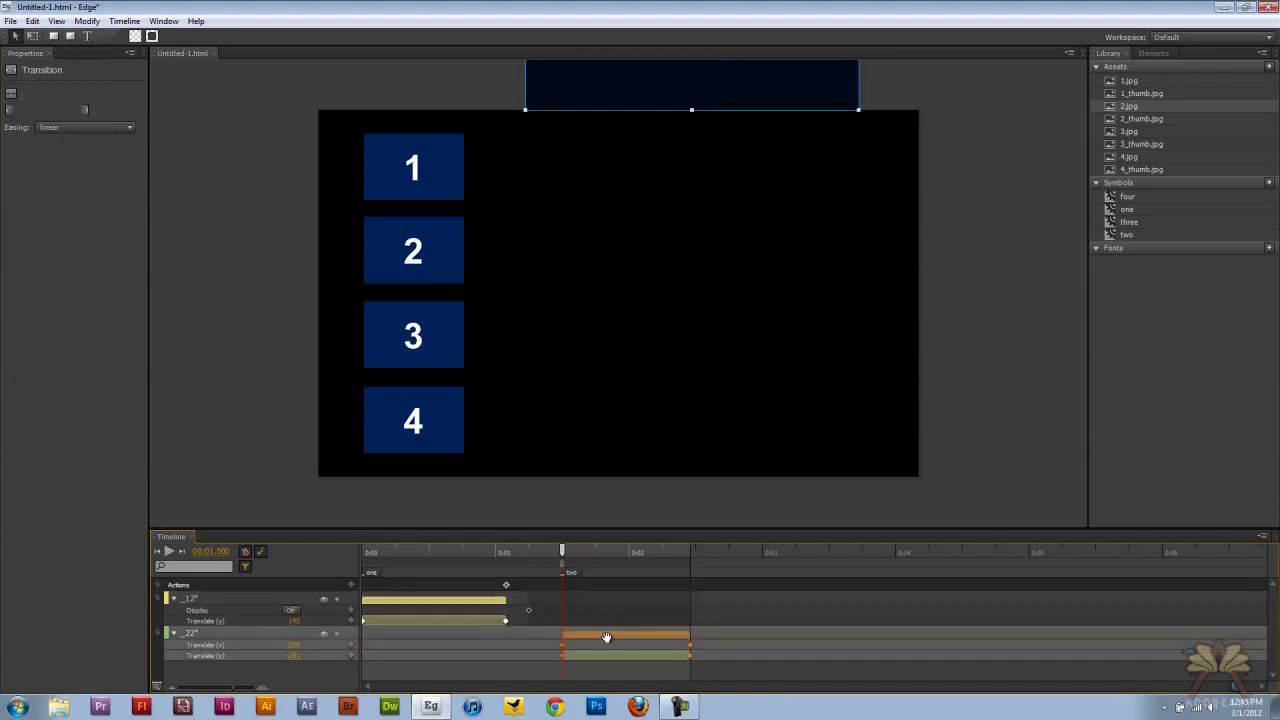
{"action": "left_click", "coordinate": [41, 130]}
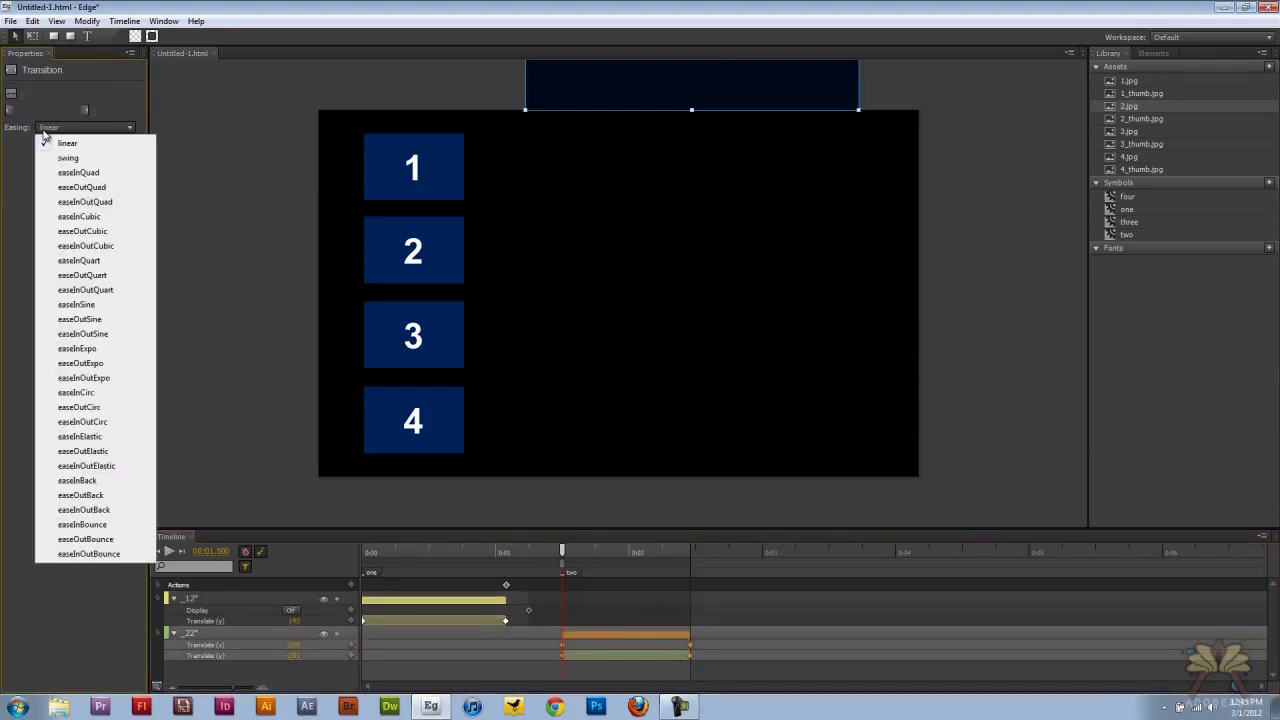
{"action": "left_click", "coordinate": [94, 544]}
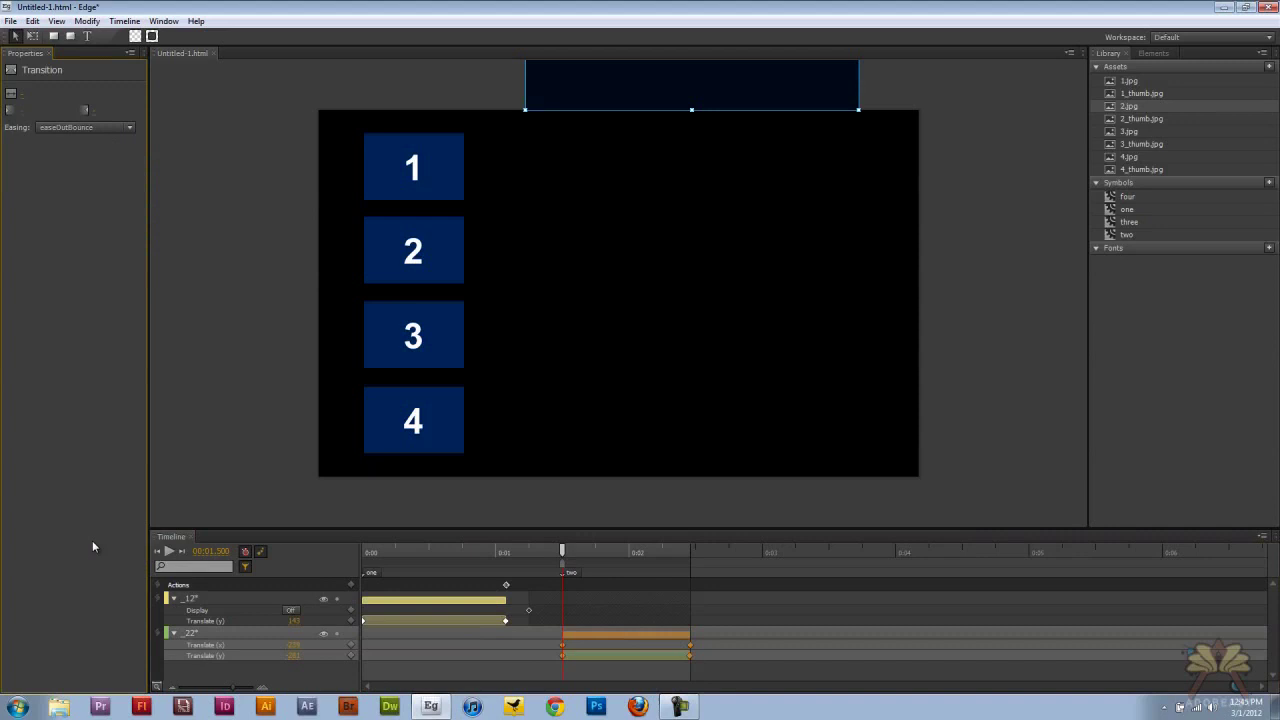
Insert a timeline trigger with sym.stop() at the end of the second large image's transition
{"action": "left_click", "coordinate": [691, 566]}
{"action": "key", "text": "ctrl+t"}
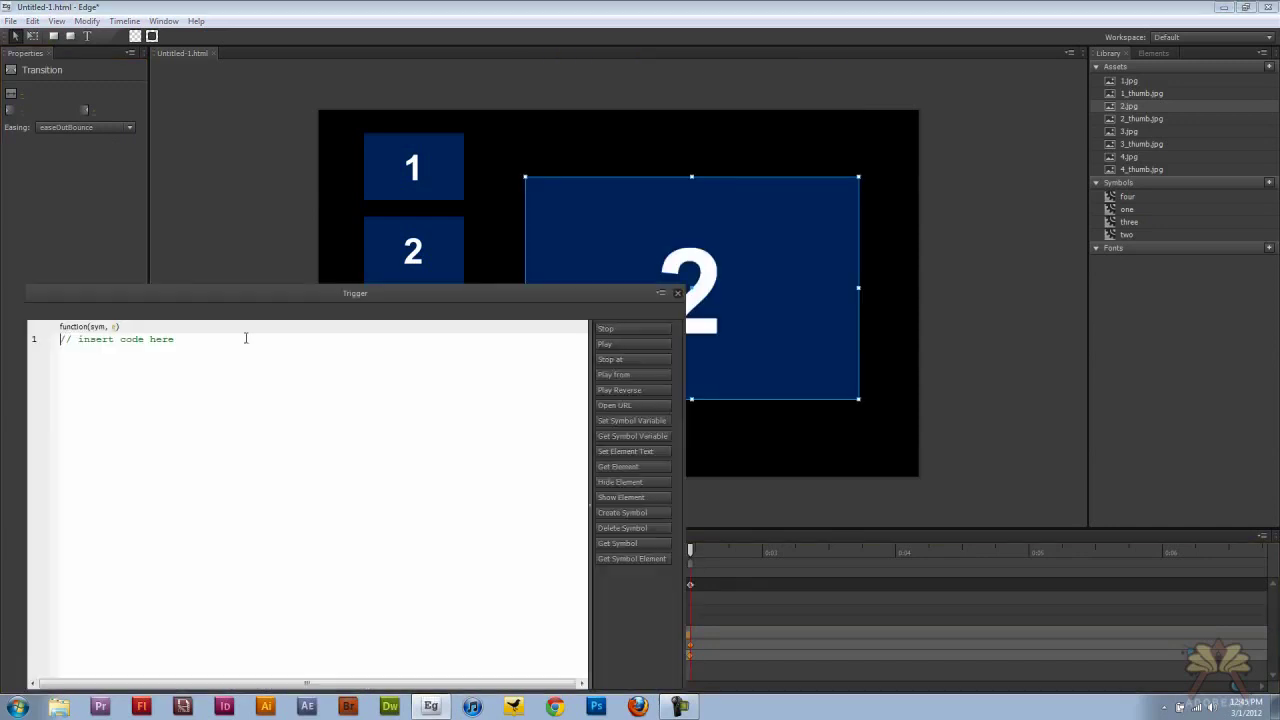
{"action": "left_click", "coordinate": [612, 331]}
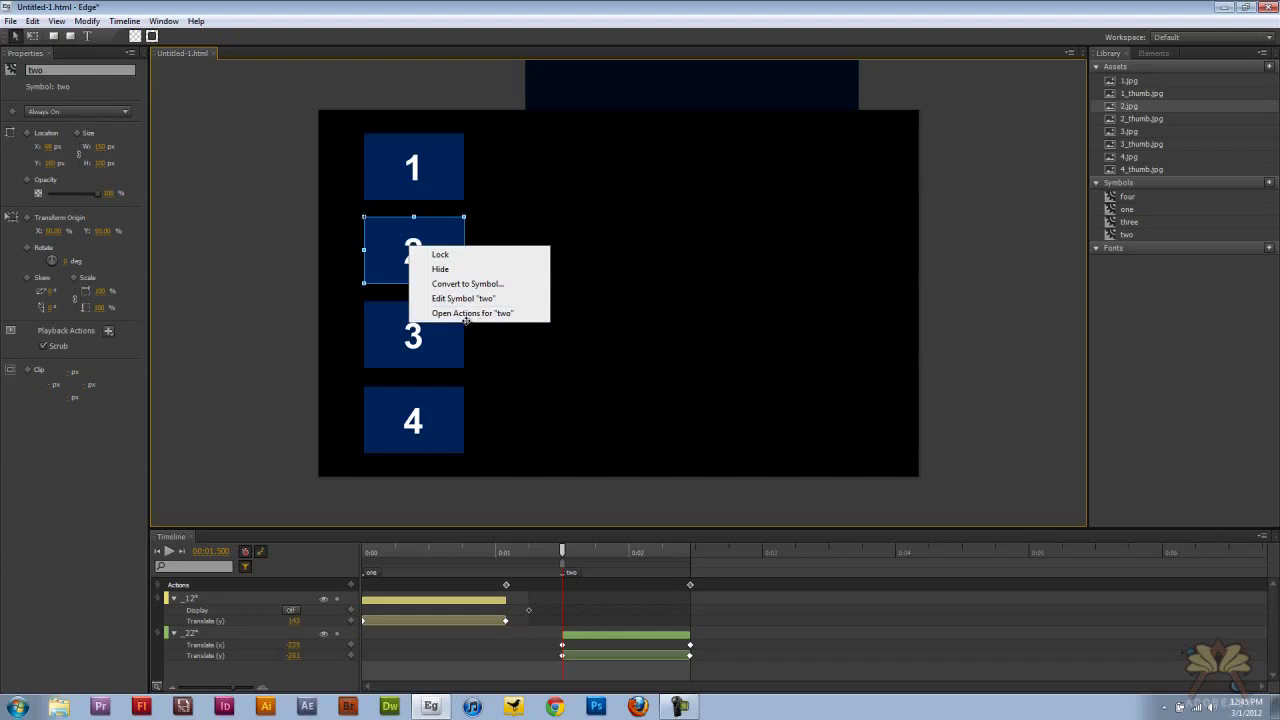
Add a click event to the second thumbnail "two" that runs sym.play("two")
{"action": "left_click", "coordinate": [468, 313]}
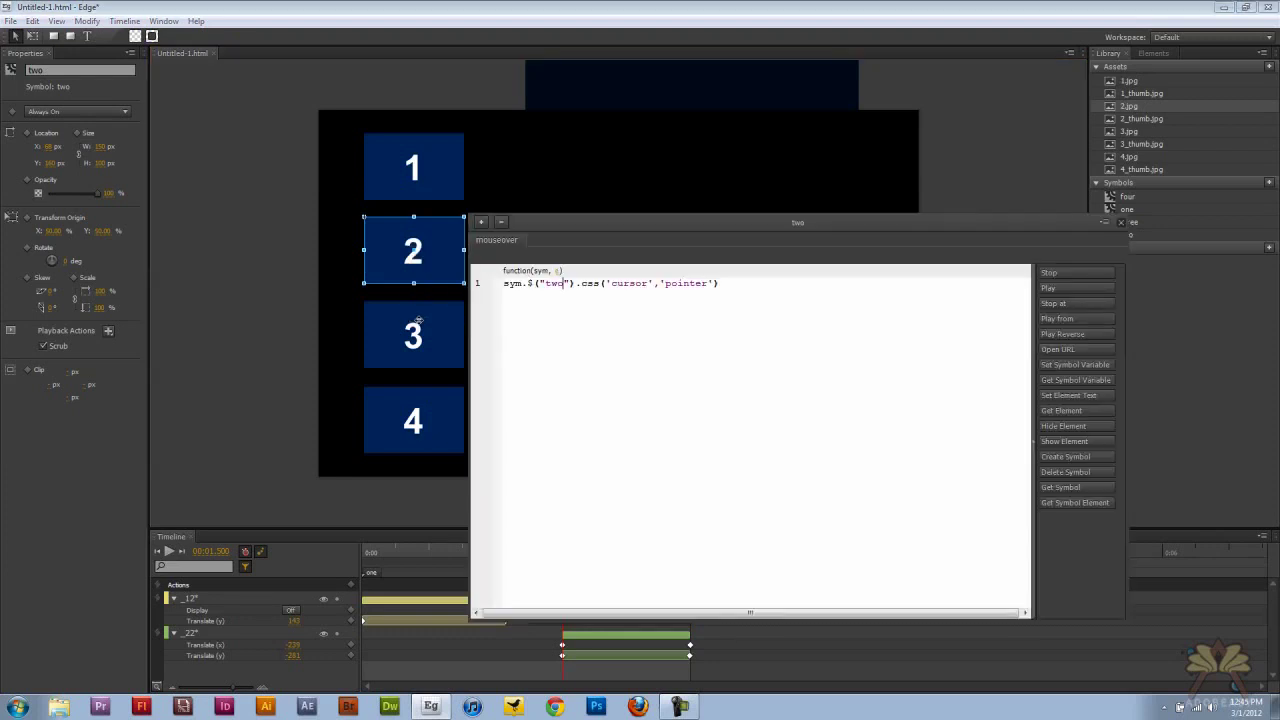
{"action": "left_click", "coordinate": [486, 223]}
{"action": "left_click", "coordinate": [515, 226]}
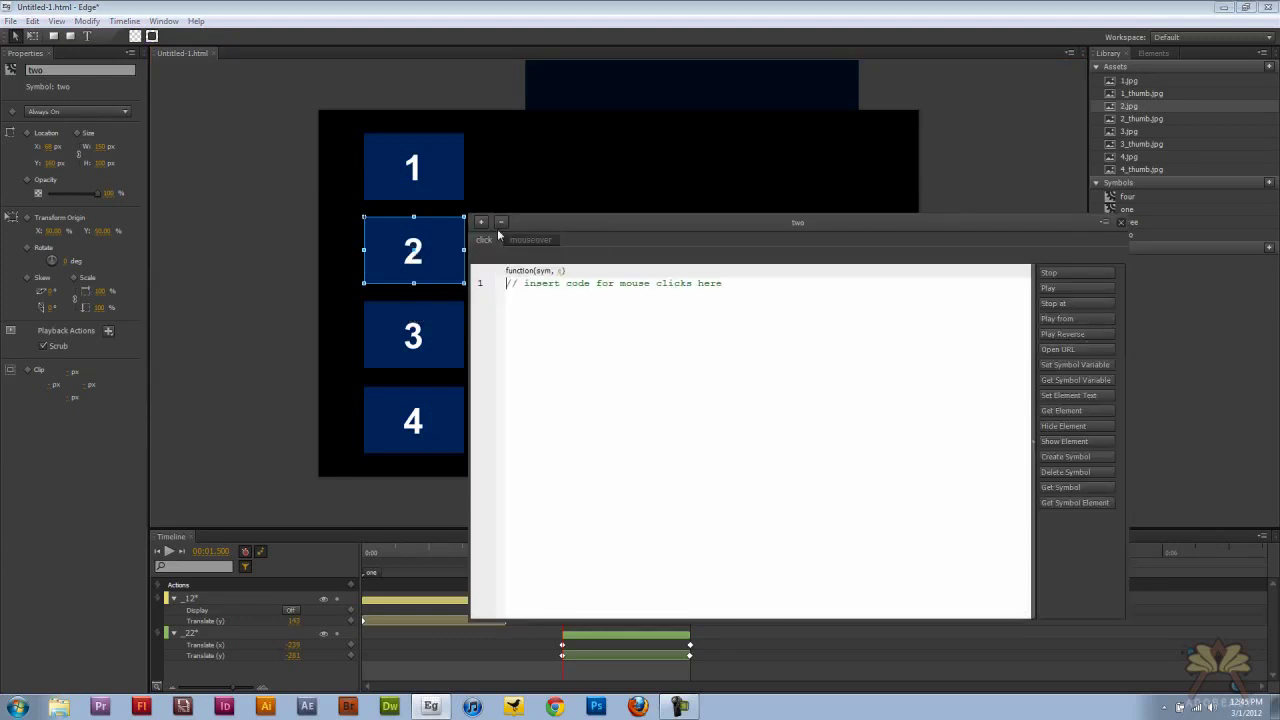
{"action": "left_click", "coordinate": [1060, 288]}
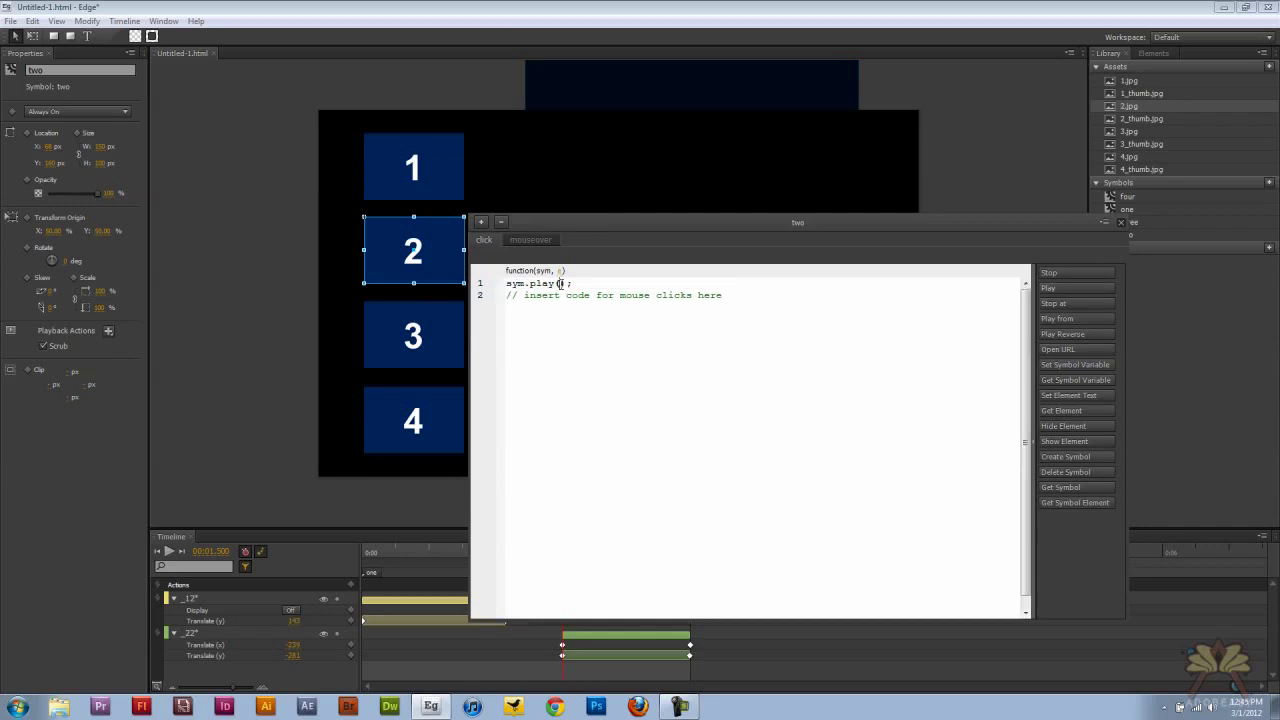
{"action": "type", "text": "\"two\""}
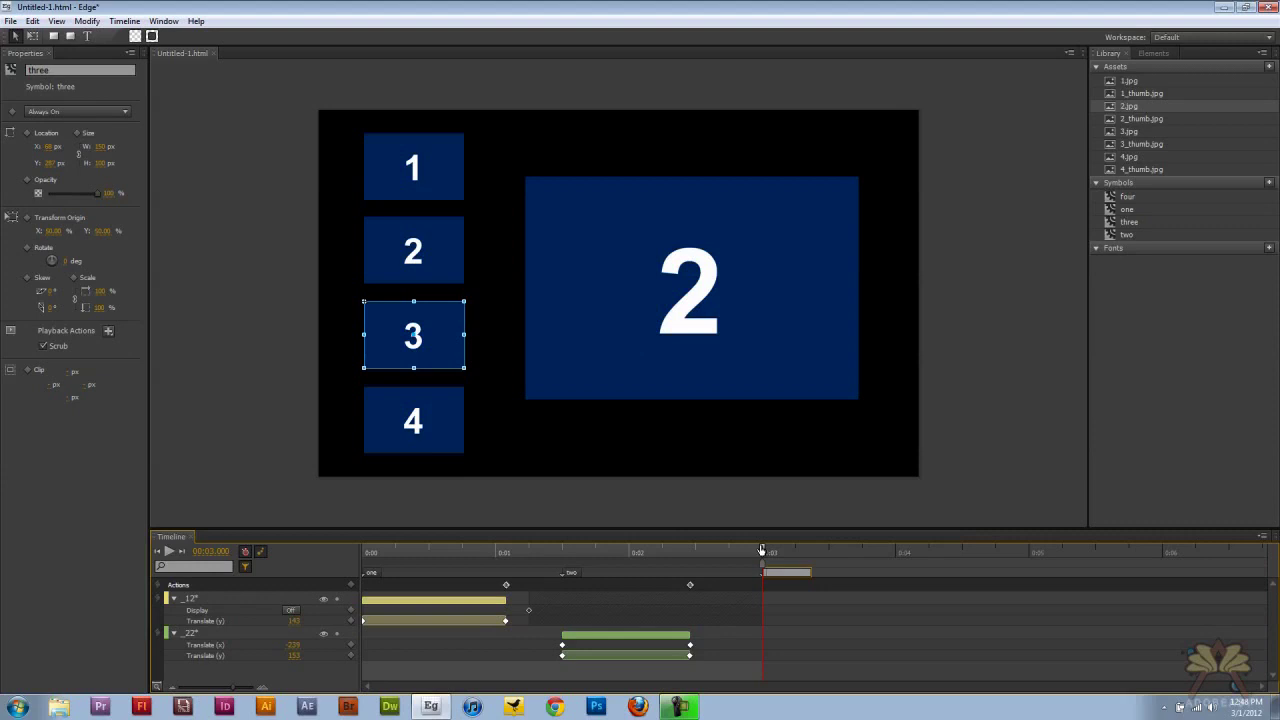
Insert timeline labels named "three" at 3 seconds and "four" at 4.5 seconds
{"action": "key", "text": "Return"}
{"action": "left_click", "coordinate": [965, 553]}
{"action": "key", "text": "ctrl+l"}
{"action": "type", "text": "four"}
{"action": "key", "text": "Return"}
Set the second large image's display to Off at about 2.75 seconds, between its drop animation and the label "three"
{"action": "left_click", "coordinate": [729, 552]}
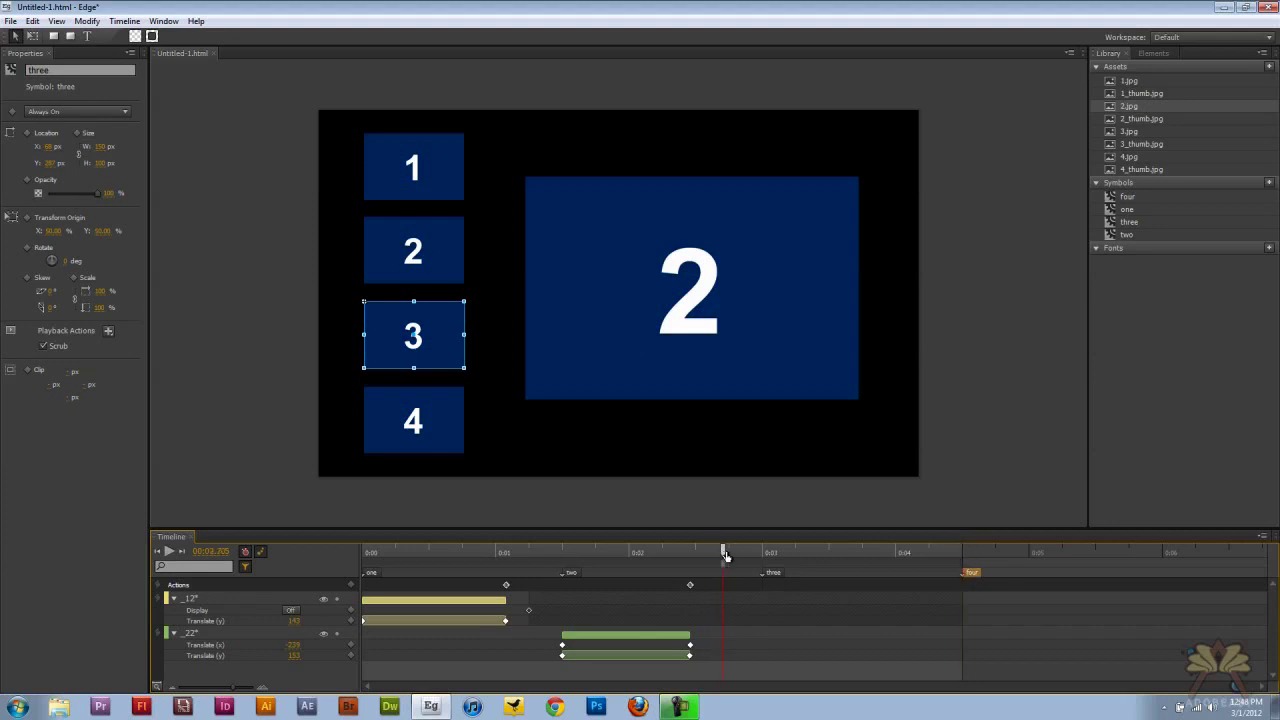
{"action": "left_click", "coordinate": [635, 318]}
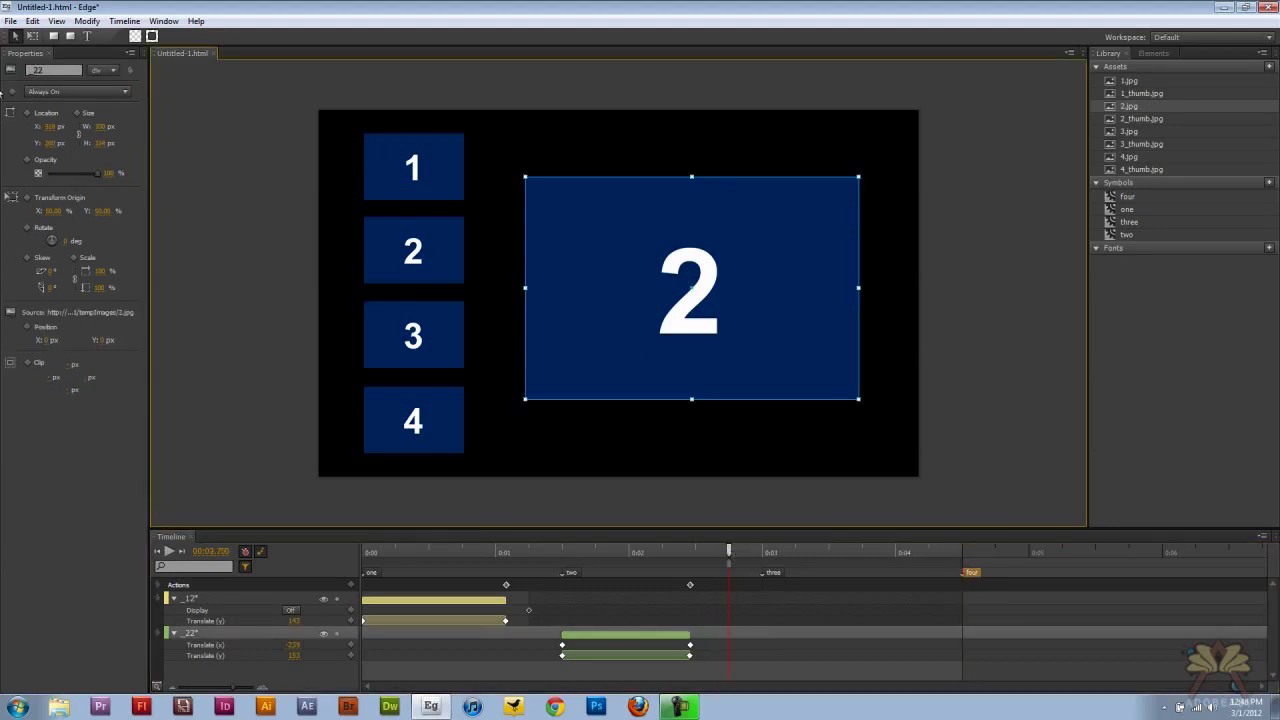
{"action": "left_click", "coordinate": [62, 91]}
{"action": "left_click", "coordinate": [61, 142]}
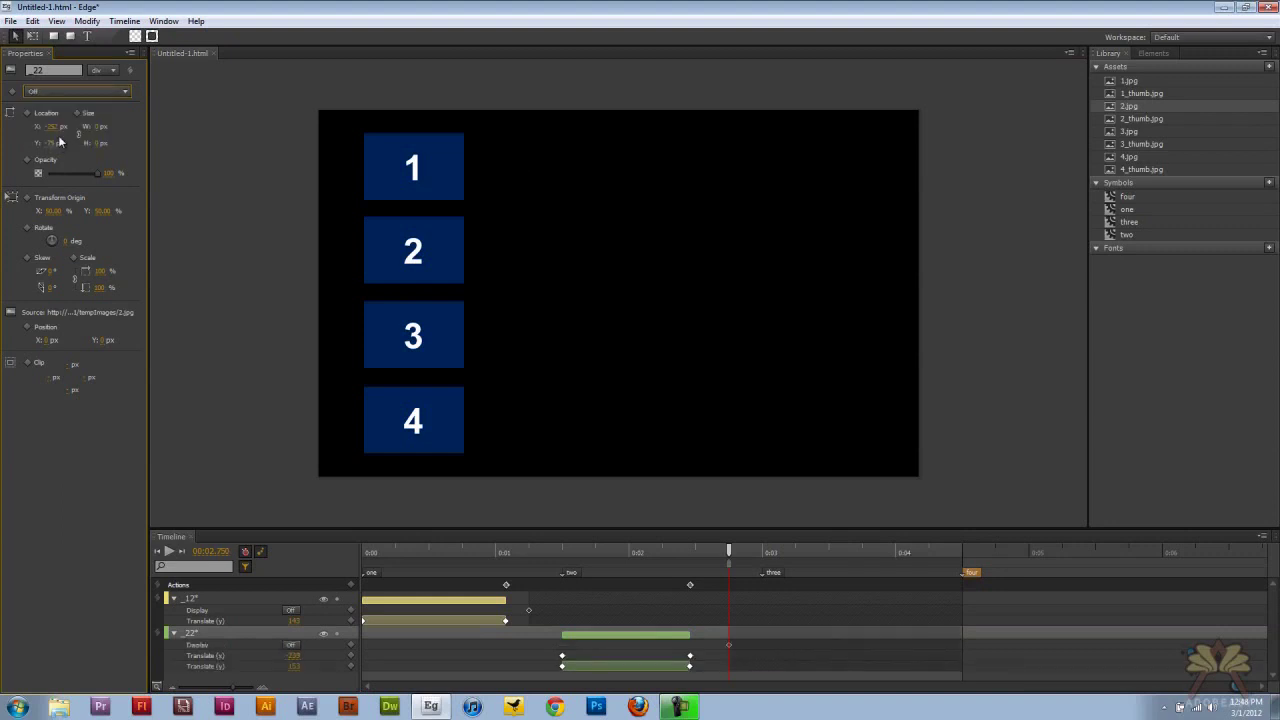
Place 3.jpg just above the stage at 3 seconds, with its location at X 310 px and Y -334 px
{"action": "left_click", "coordinate": [765, 552]}
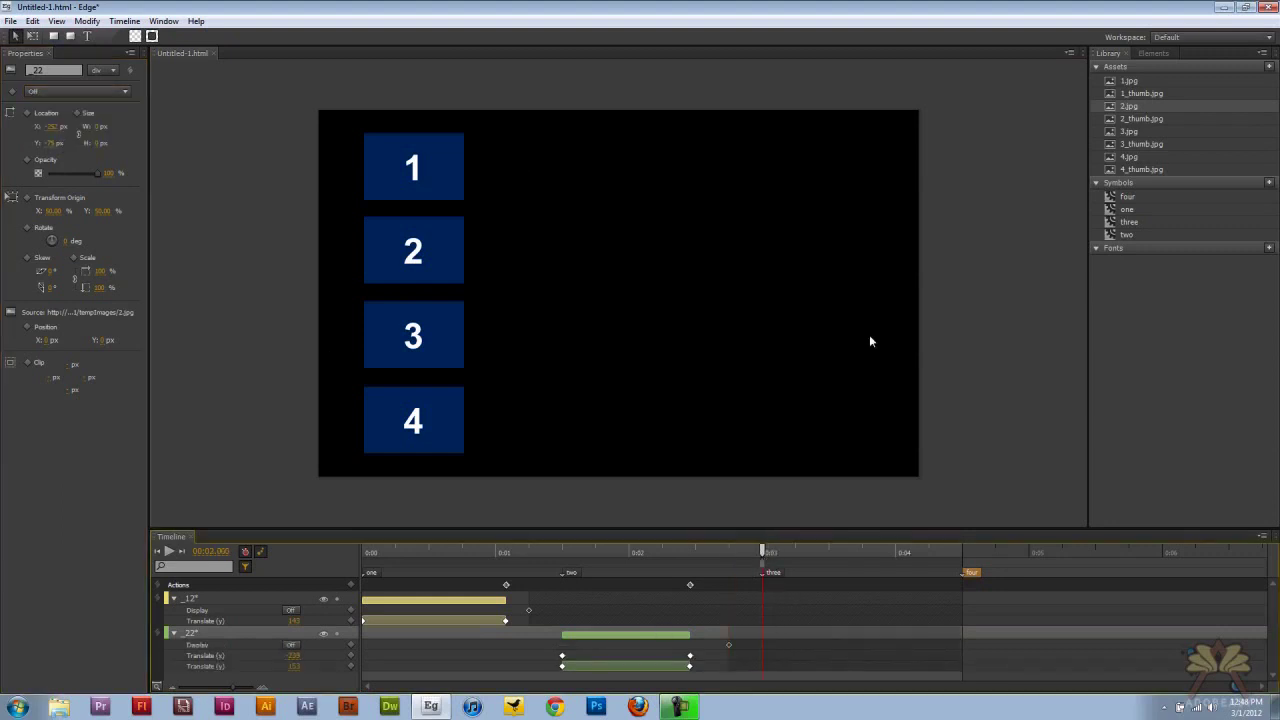
{"action": "left_click_drag", "start_coordinate": [1129, 131], "coordinate": [709, 76]}
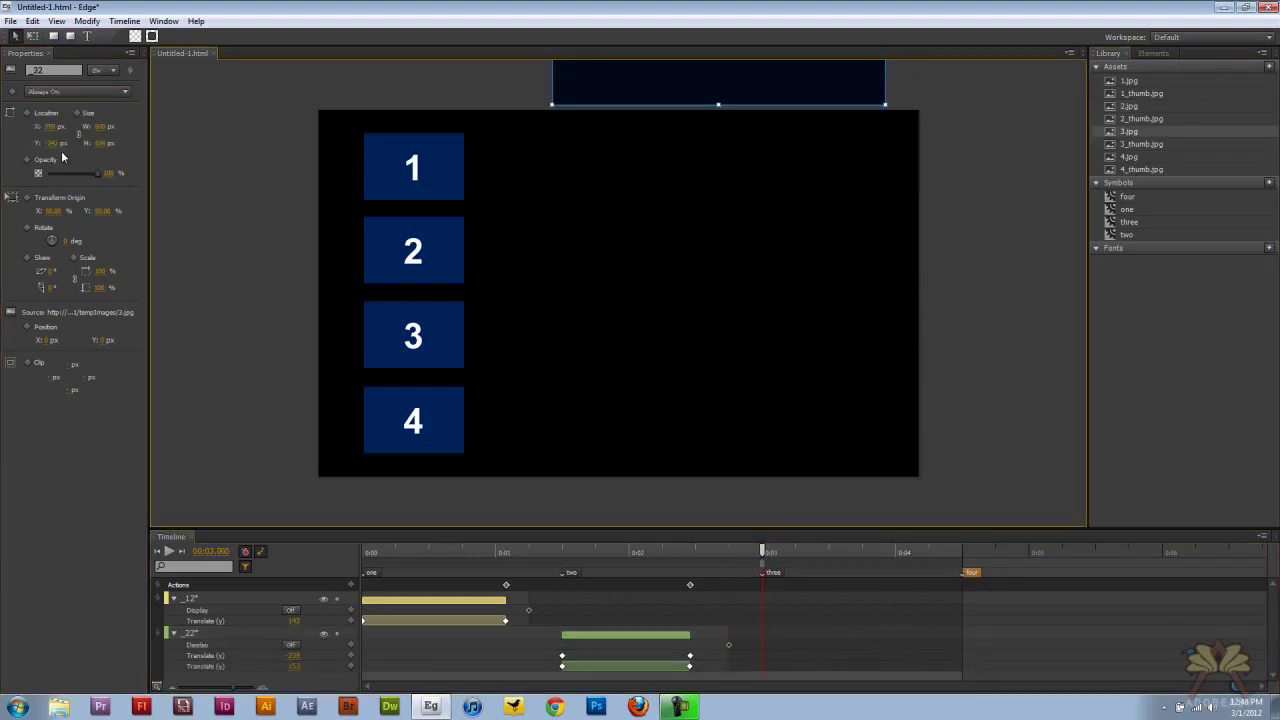
{"action": "left_click", "coordinate": [56, 142]}
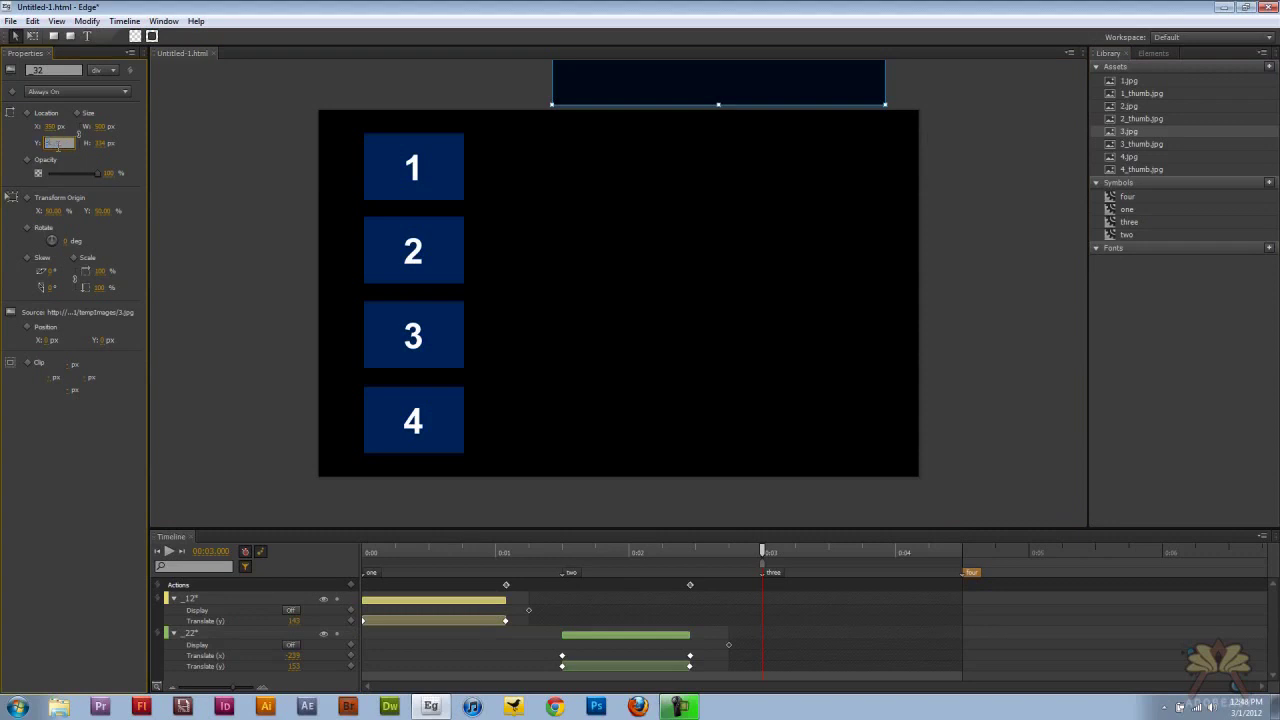
{"action": "key", "text": "Return"}
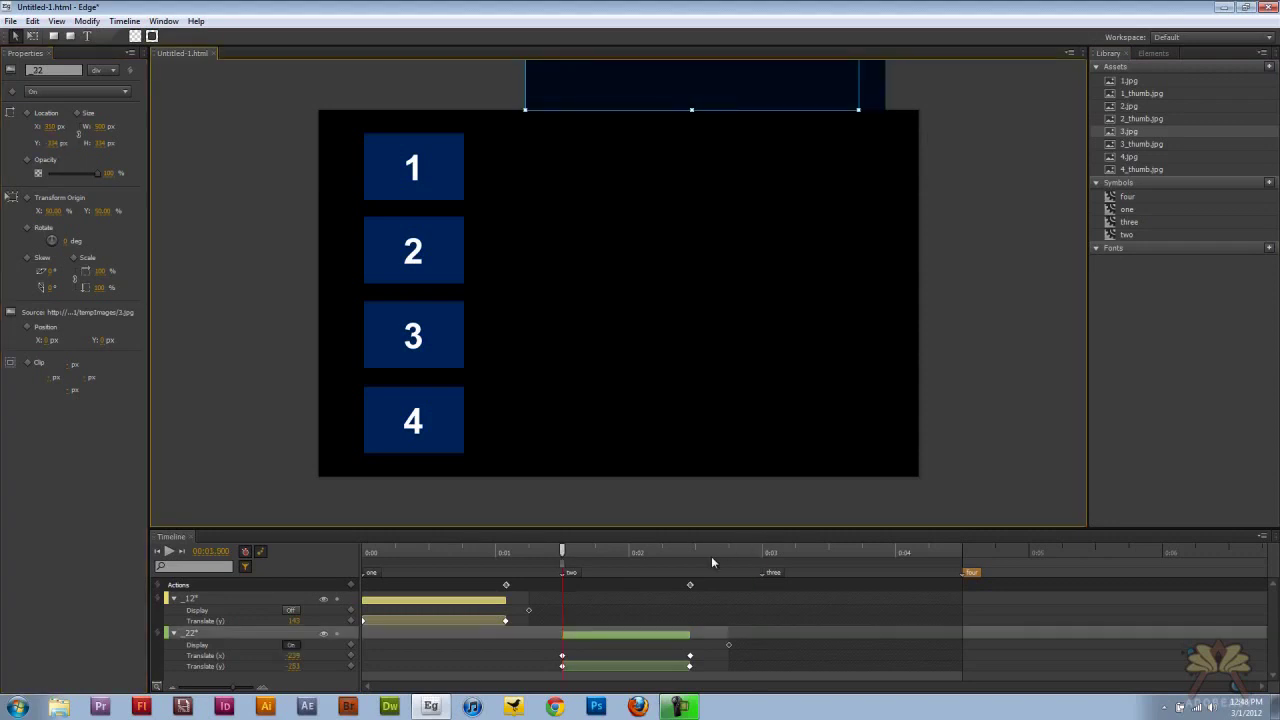
{"action": "left_click_drag", "start_coordinate": [711, 556], "coordinate": [764, 549]}
{"action": "left_click", "coordinate": [614, 86]}
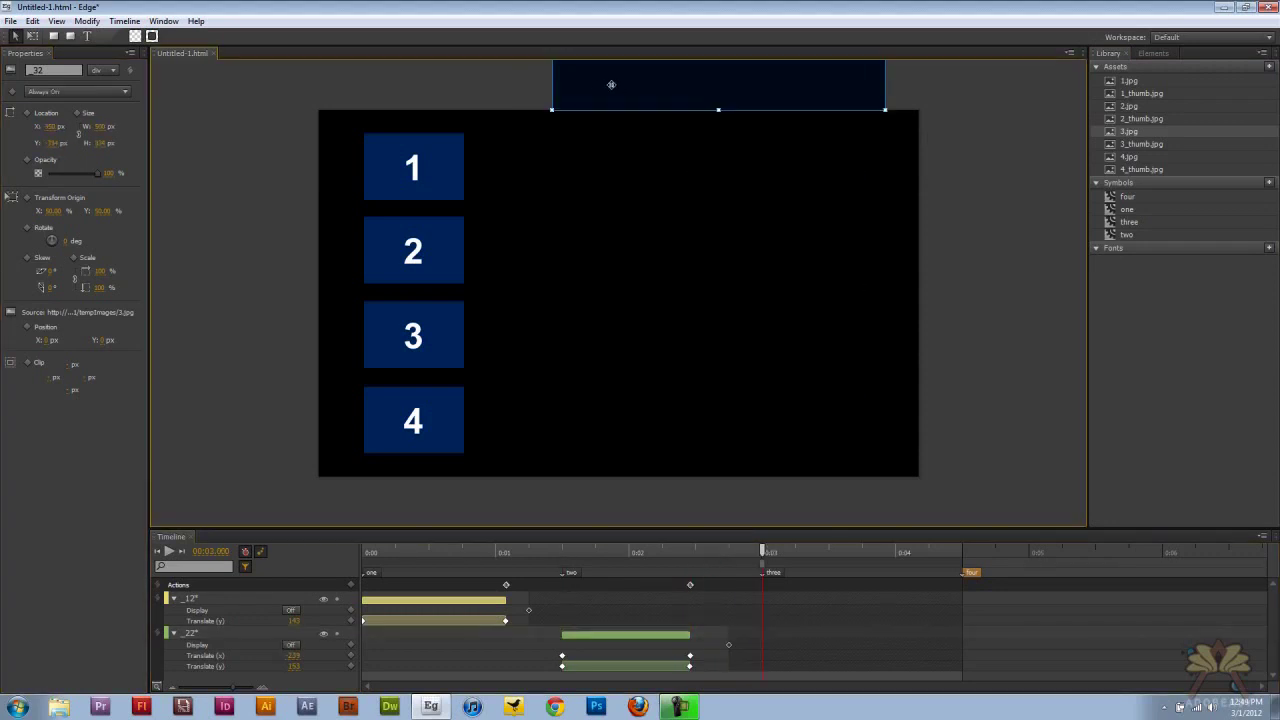
{"action": "left_click", "coordinate": [57, 128]}
{"action": "key", "text": "BackSpace"}
{"action": "type", "text": "310"}
{"action": "key", "text": "Return"}
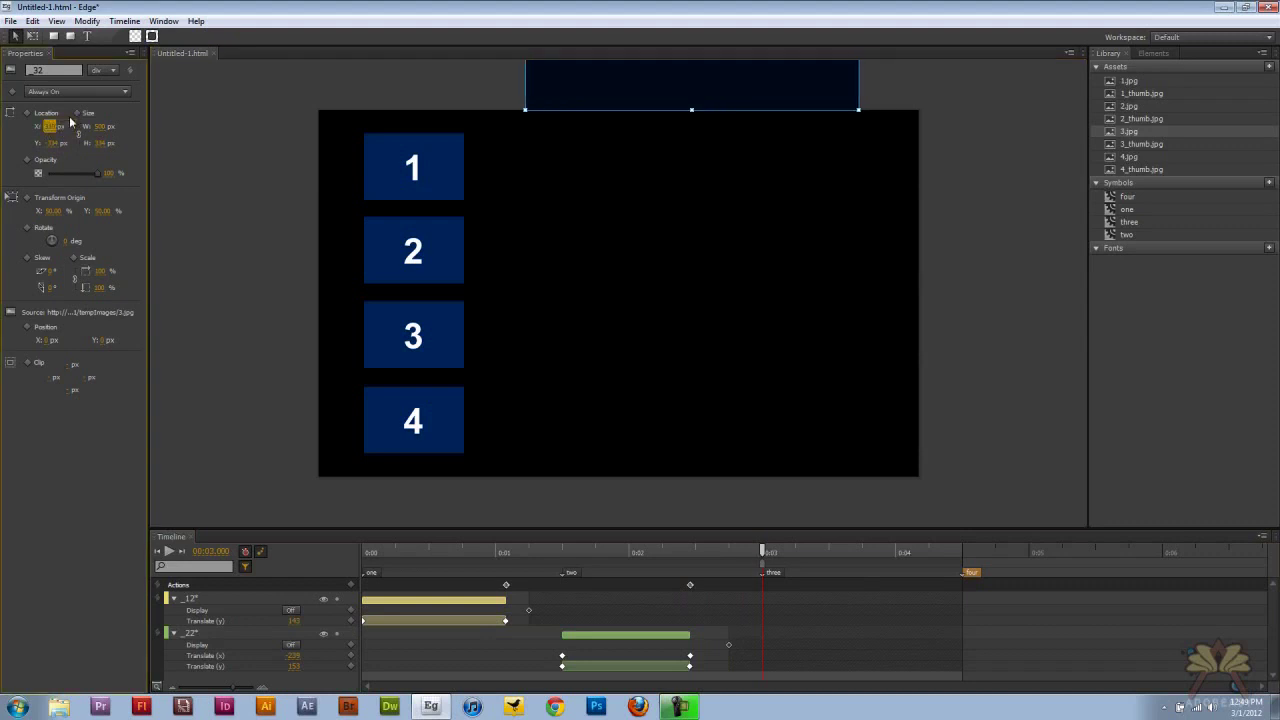
Animate the third large image onto the stage from 3 to 3.875 seconds with easeOutBounce easing
{"action": "left_click", "coordinate": [800, 642]}
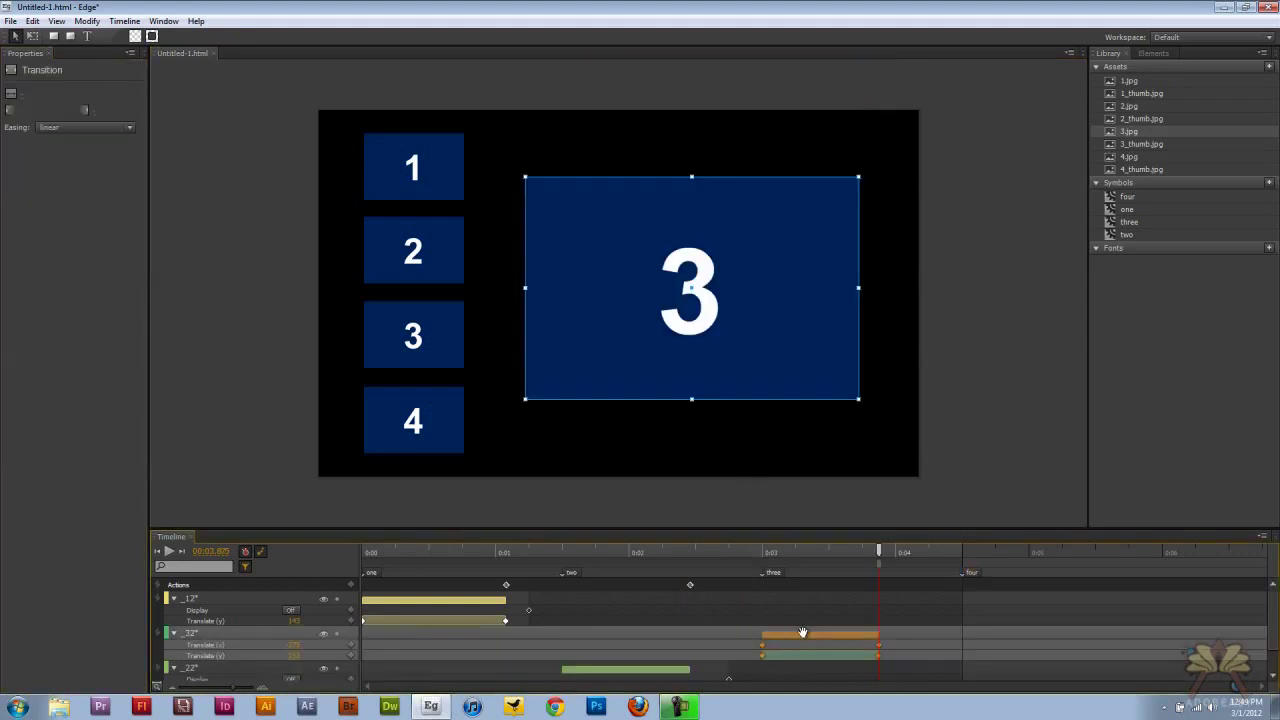
{"action": "left_click", "coordinate": [68, 128]}
{"action": "left_click", "coordinate": [104, 546]}
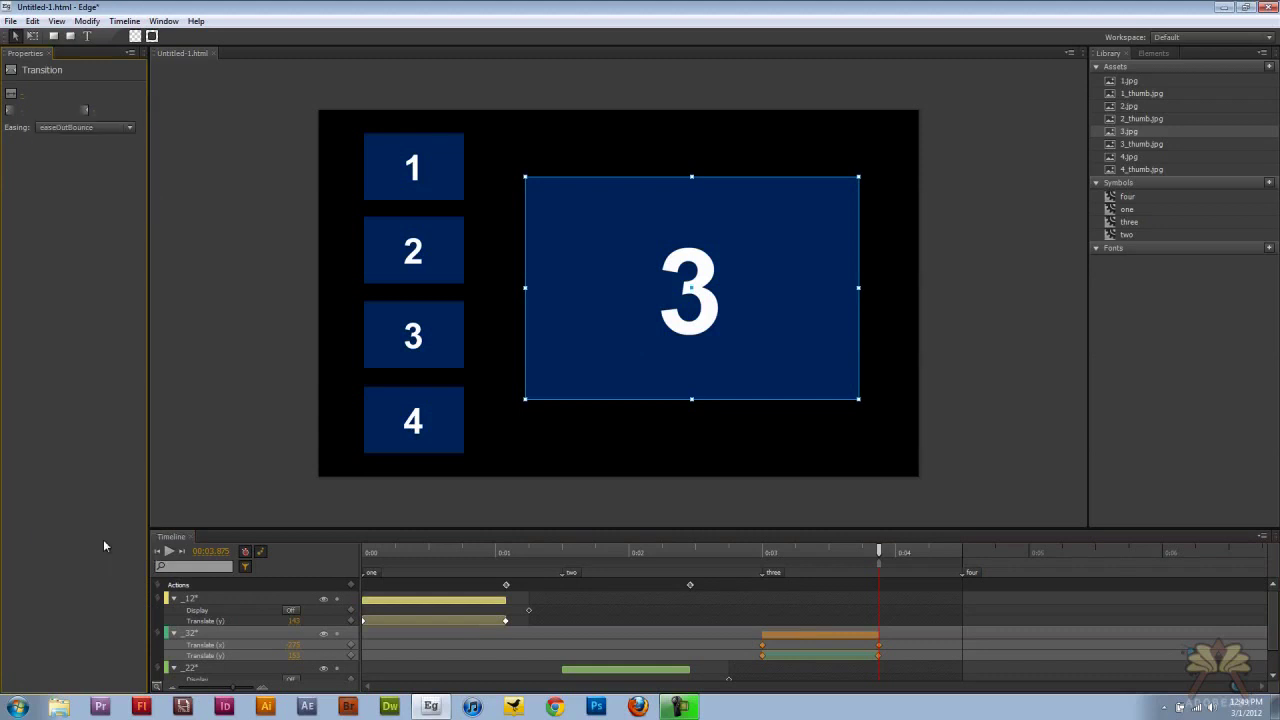
Insert a timeline trigger with sym.stop() at 3.875 seconds, where the third large image's transition ends
{"action": "key", "text": "ctrl+t"}
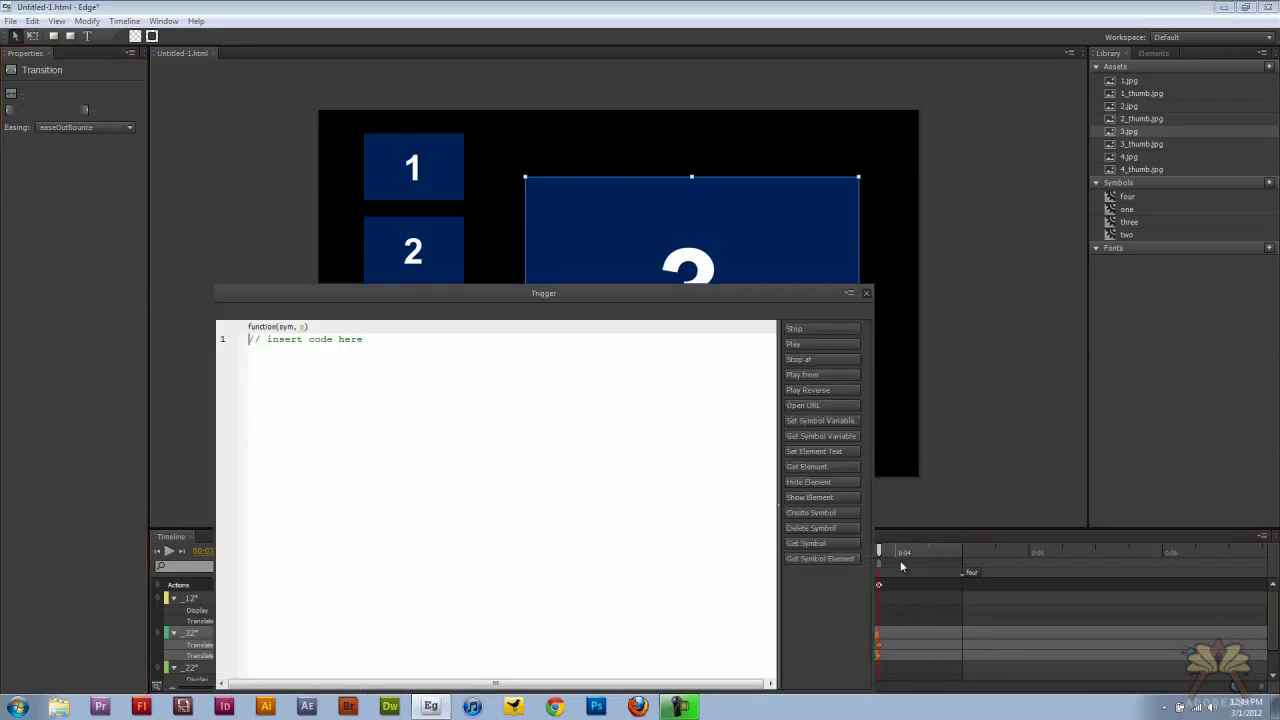
{"action": "left_click", "coordinate": [830, 330]}
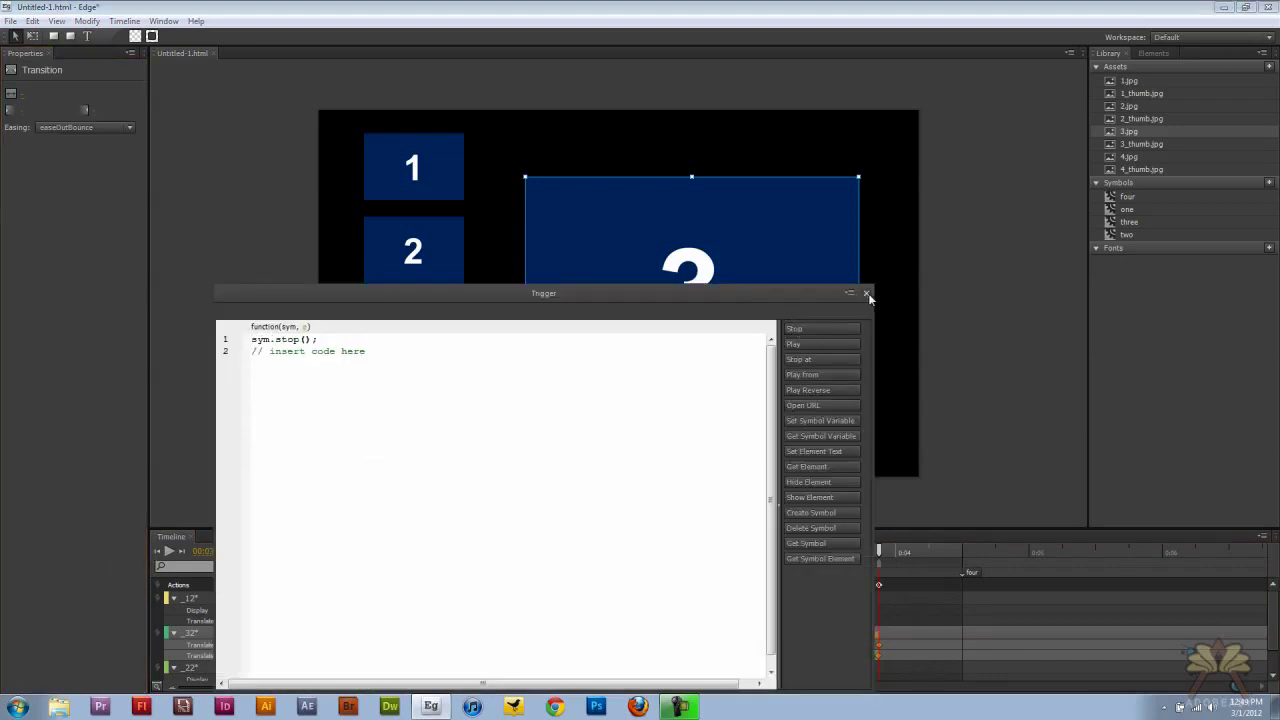
{"action": "left_click", "coordinate": [866, 293]}
Add a click action to the "three" thumbnail that runs sym.play("three")
{"action": "right_click", "coordinate": [397, 333]}
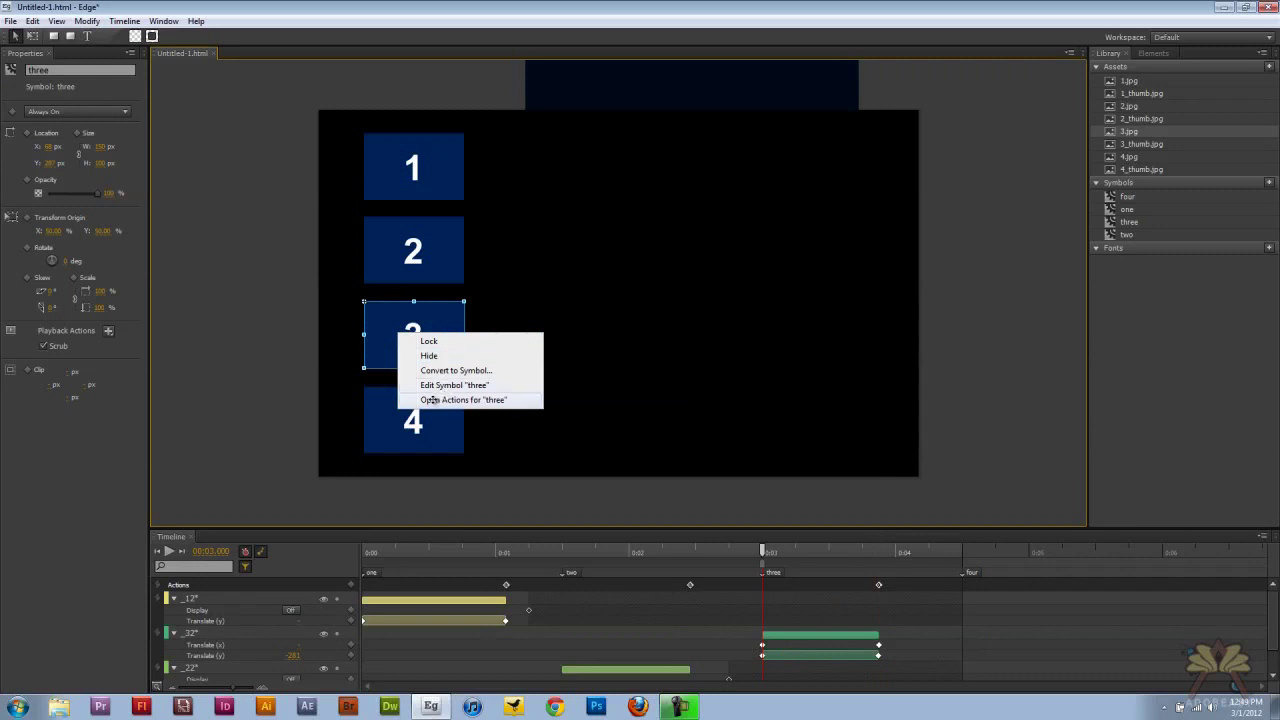
{"action": "left_click", "coordinate": [436, 400]}
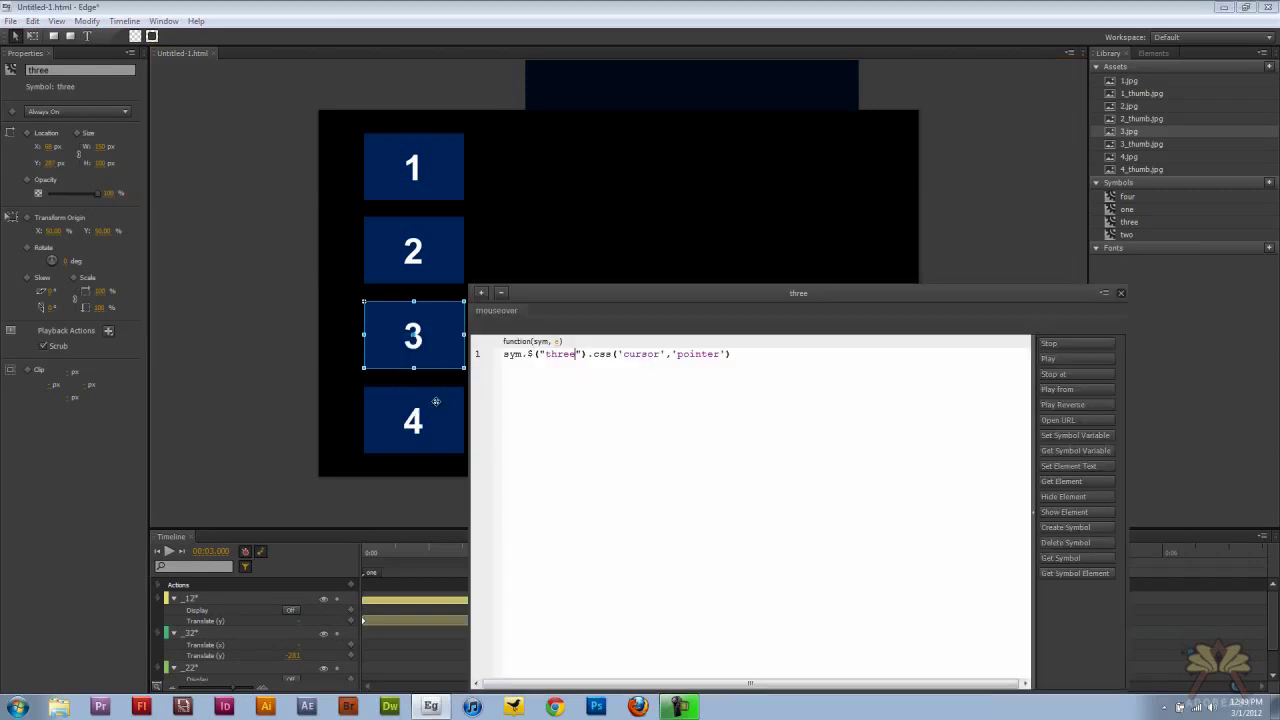
{"action": "left_click", "coordinate": [481, 297]}
{"action": "left_click", "coordinate": [519, 295]}
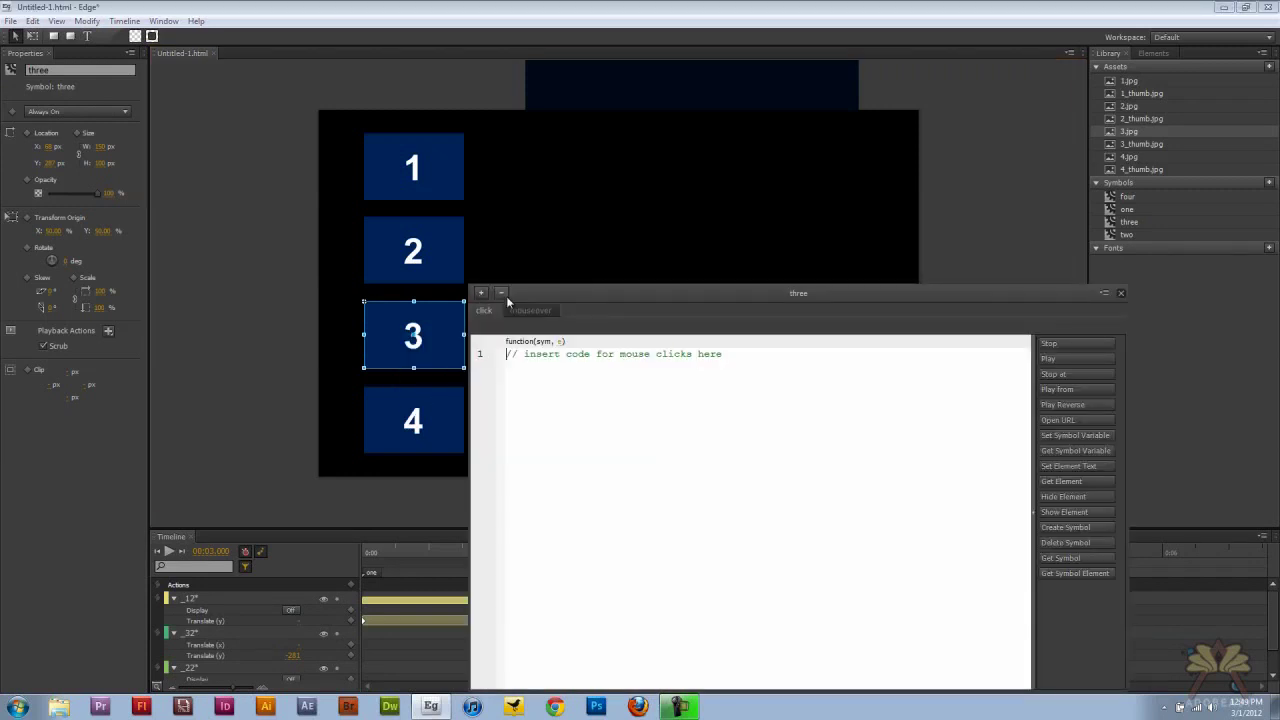
{"action": "left_click", "coordinate": [1053, 358]}
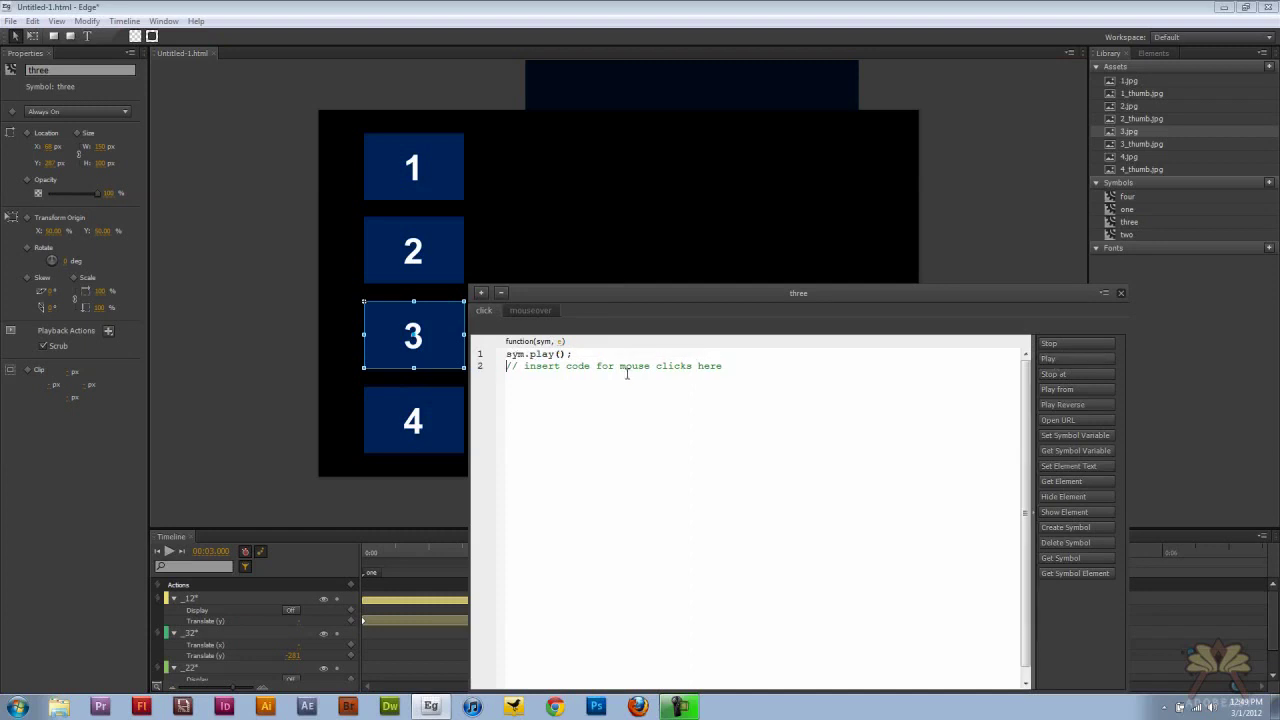
{"action": "left_click", "coordinate": [560, 354]}
{"action": "type", "text": "\"three"}
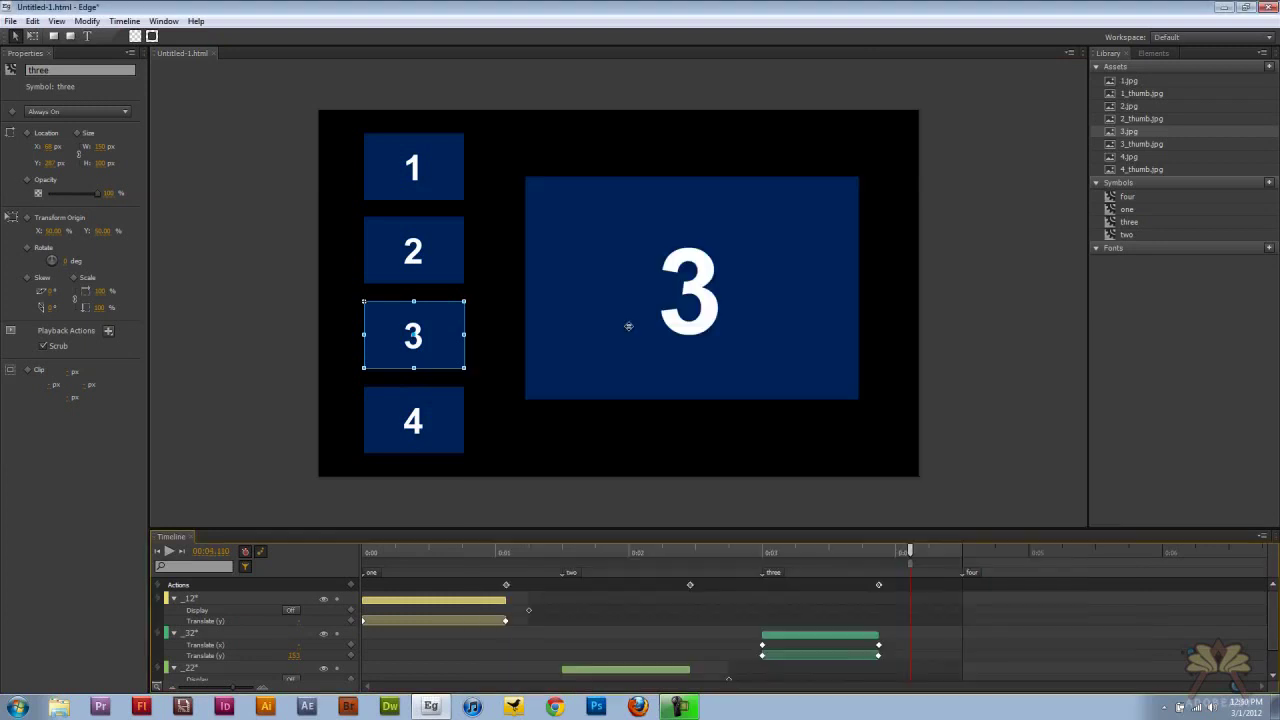
Set the third large image's display to Off at 4.11 seconds, between its drop animation and the label "four"
{"action": "left_click", "coordinate": [626, 323]}
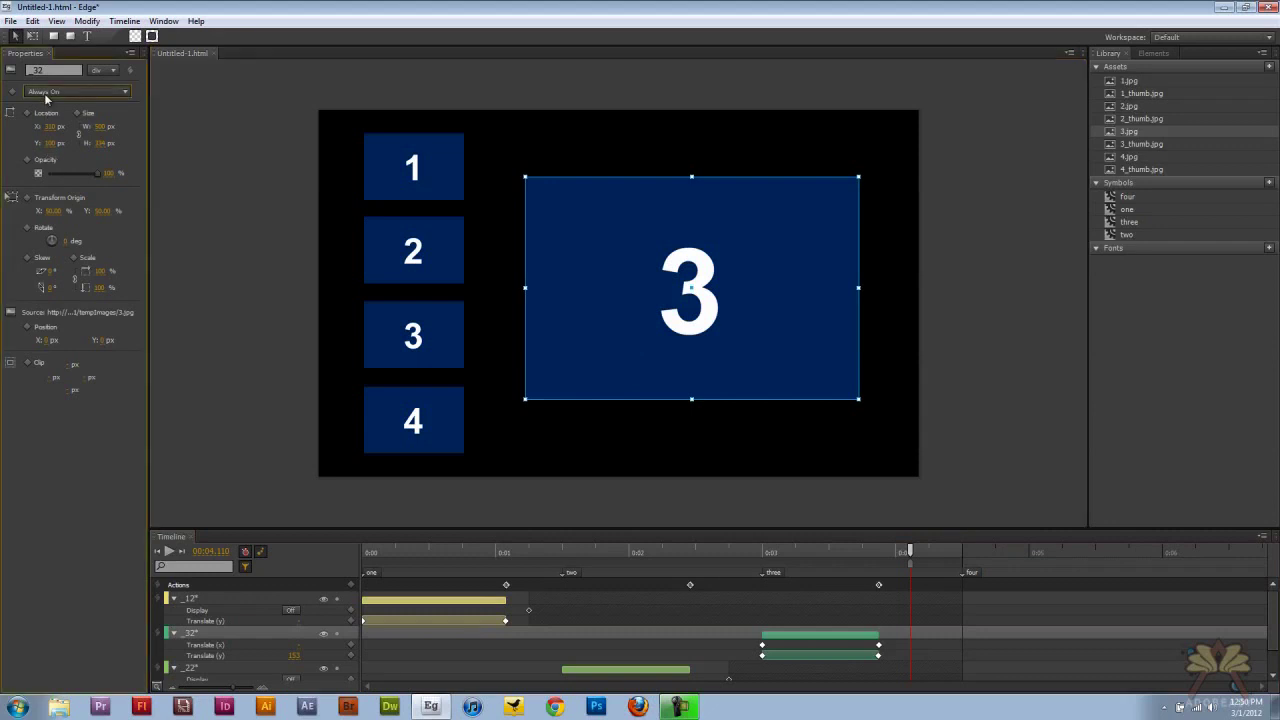
{"action": "left_click", "coordinate": [76, 91]}
{"action": "left_click", "coordinate": [58, 134]}
Place 4.jpg just above the stage at 4.5 seconds, with its location at X 310 px and Y -344 px
{"action": "left_click", "coordinate": [962, 553]}
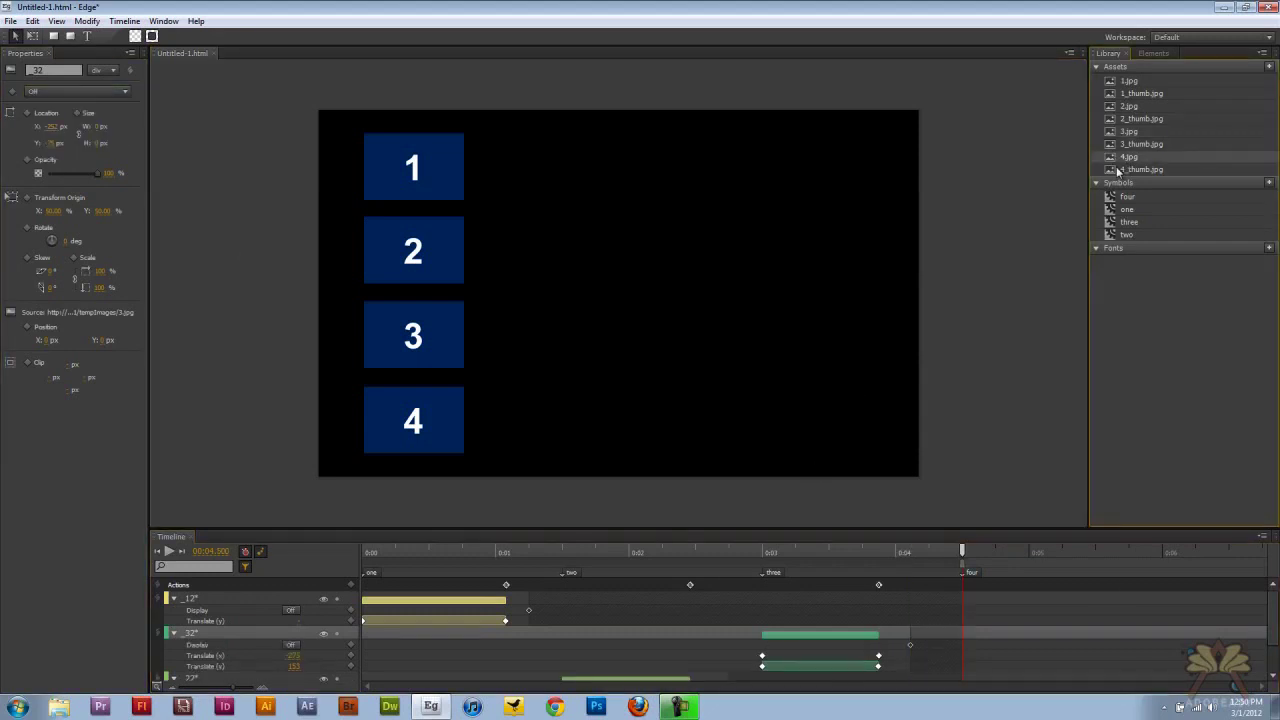
{"action": "left_click_drag", "start_coordinate": [1133, 157], "coordinate": [621, 78]}
{"action": "left_click_drag", "start_coordinate": [781, 150], "coordinate": [720, 89]}
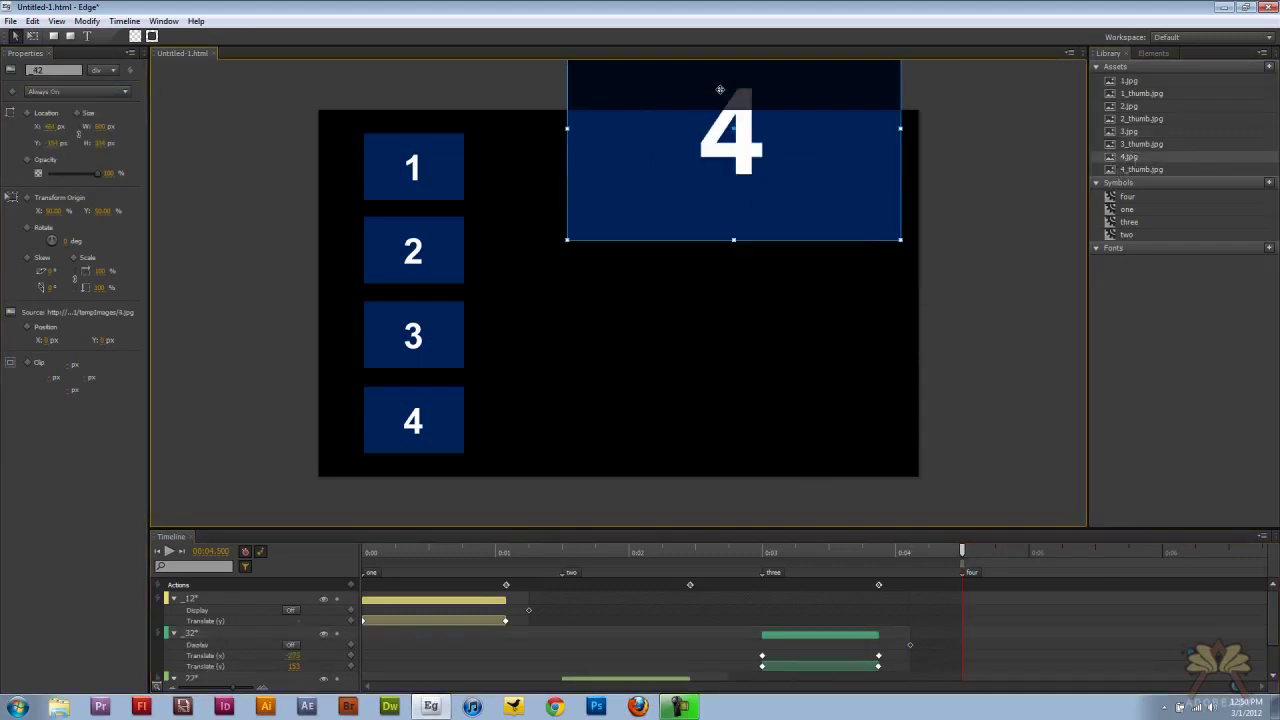
Animate the fourth large image onto the stage with a location keyframe at 5.34 seconds and Y set to 100 px
{"action": "left_click", "coordinate": [1074, 553]}
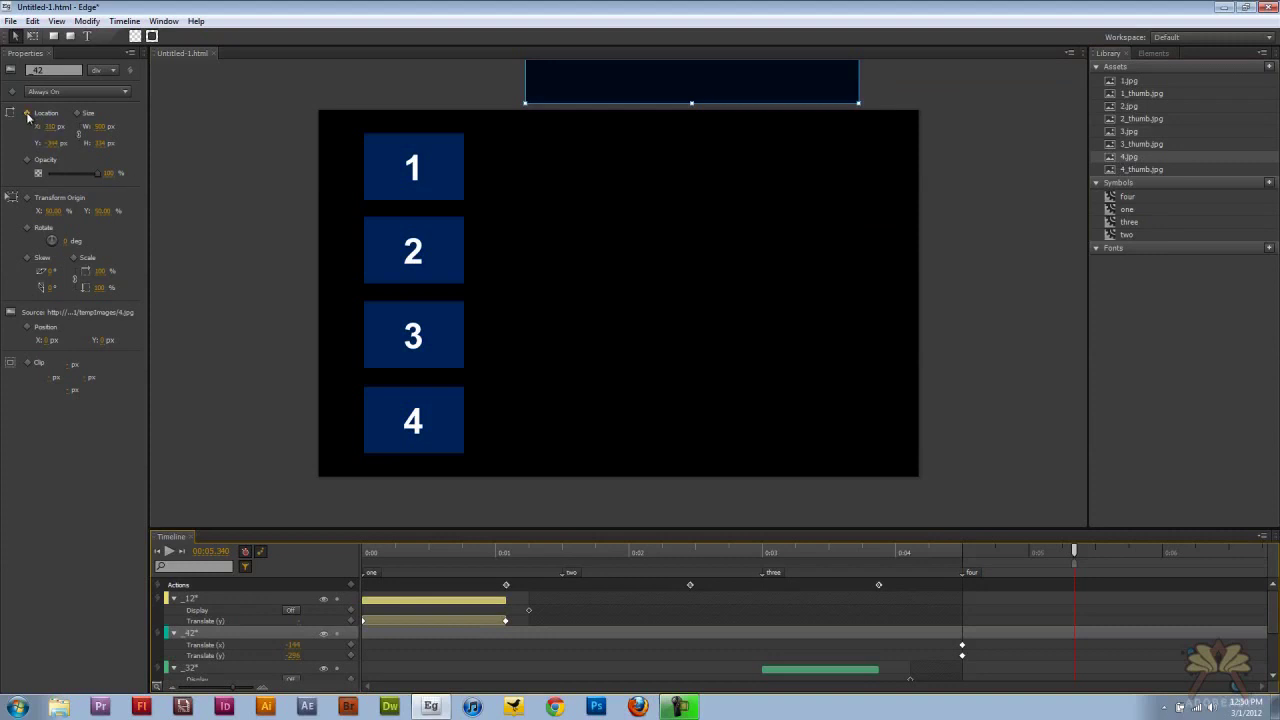
{"action": "left_click", "coordinate": [27, 114]}
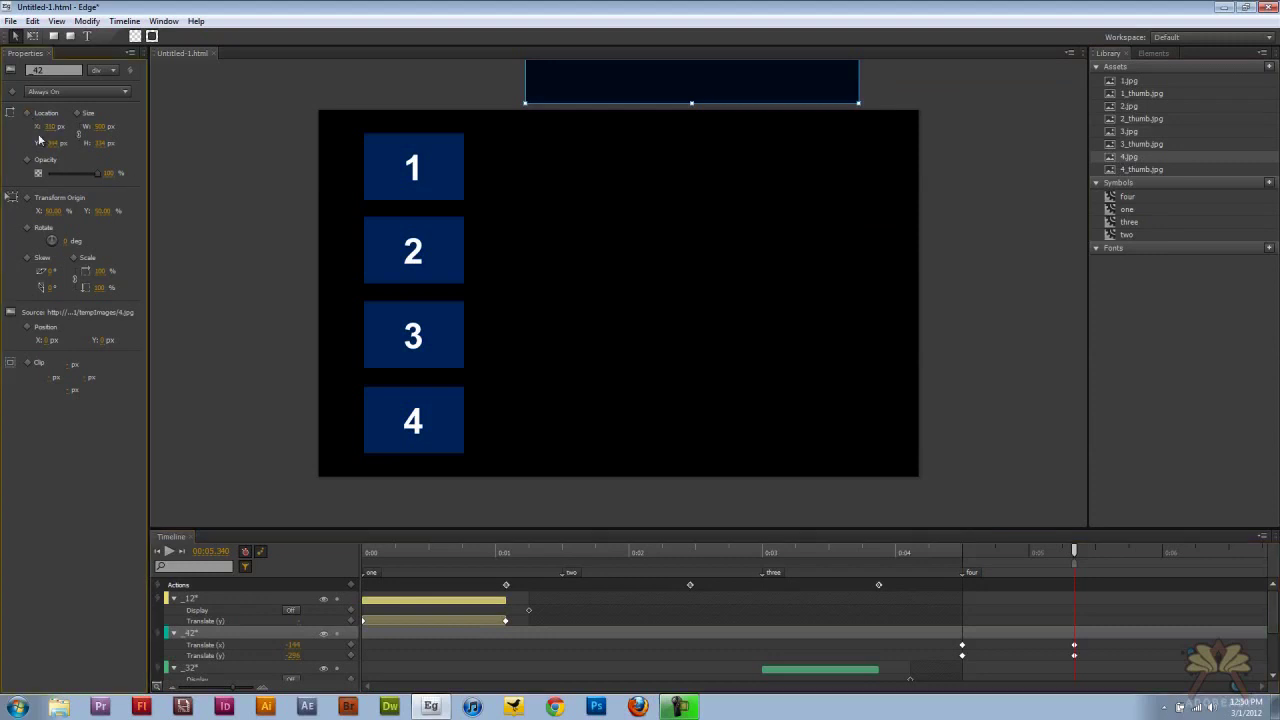
{"action": "left_click", "coordinate": [54, 143]}
{"action": "type", "text": "100"}
{"action": "key", "text": "Return"}
Insert a timeline trigger with sym.stop() at 5.34 seconds, where the fourth large image's transition ends
{"action": "key", "text": "ctrl+t"}
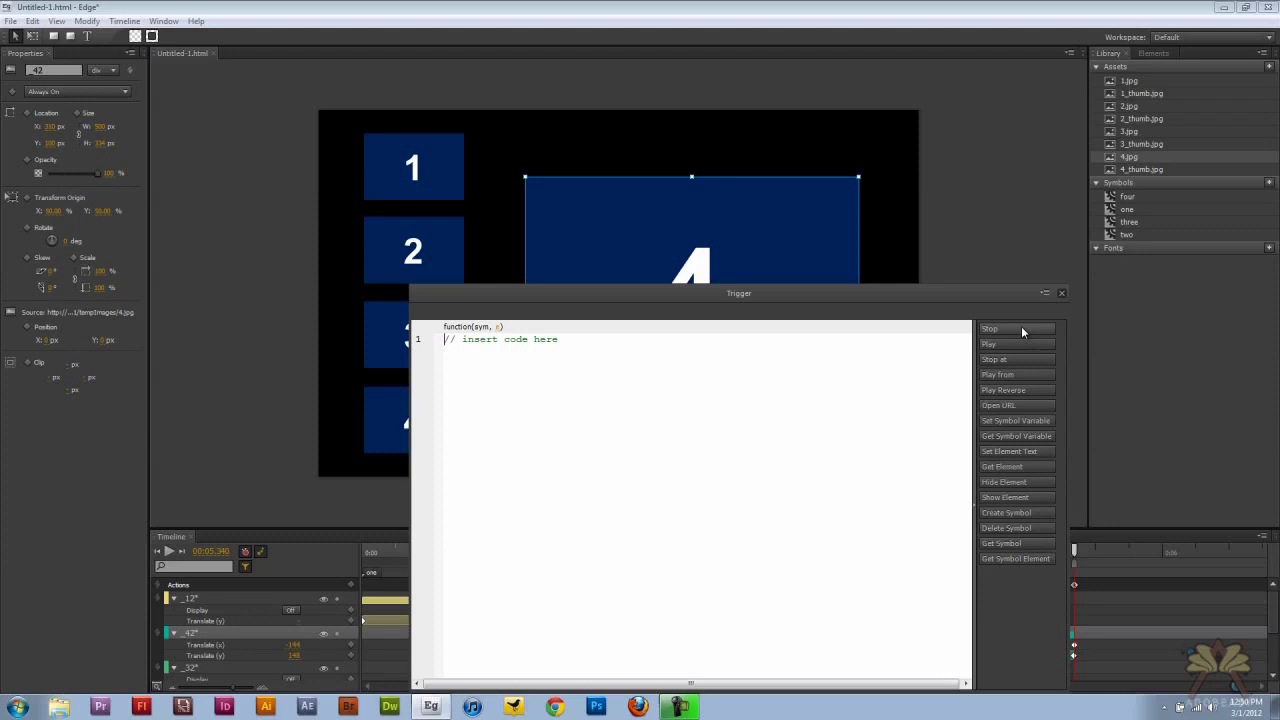
{"action": "left_click", "coordinate": [1021, 328]}
{"action": "left_click", "coordinate": [1061, 293]}
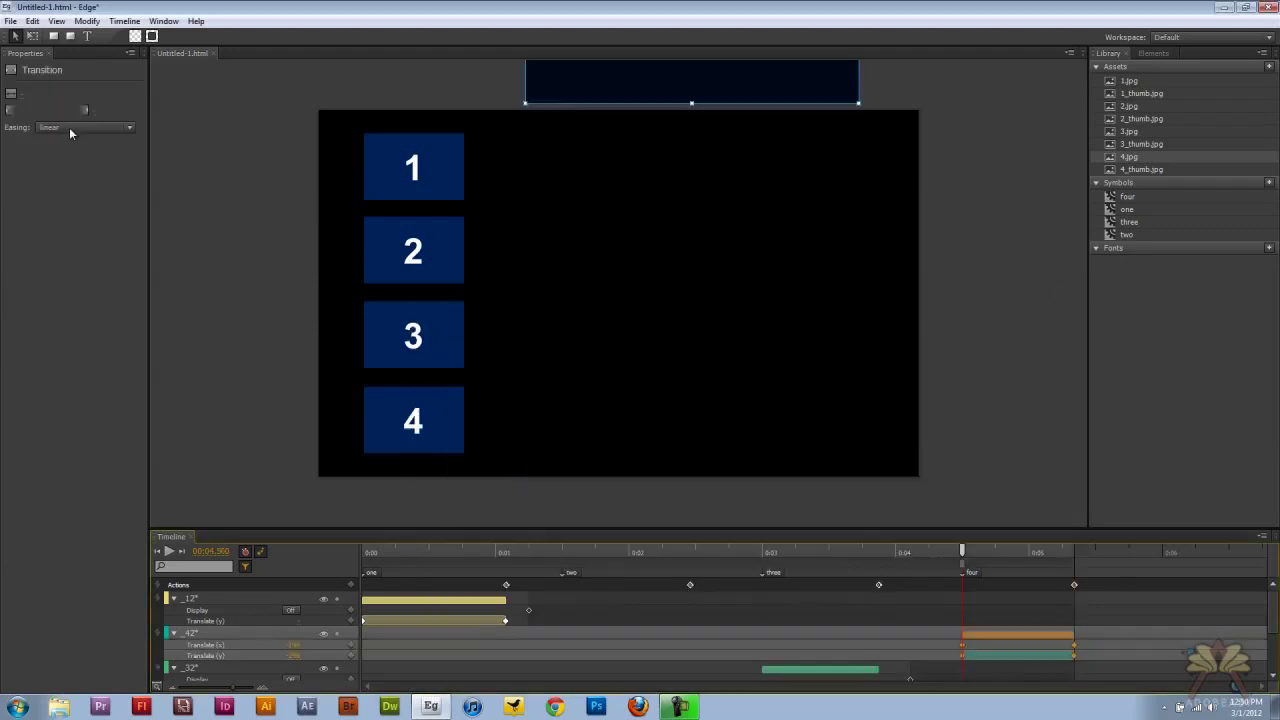
Apply easeOutBounce easing to the fourth large image's drop transition
{"action": "left_click", "coordinate": [69, 127]}
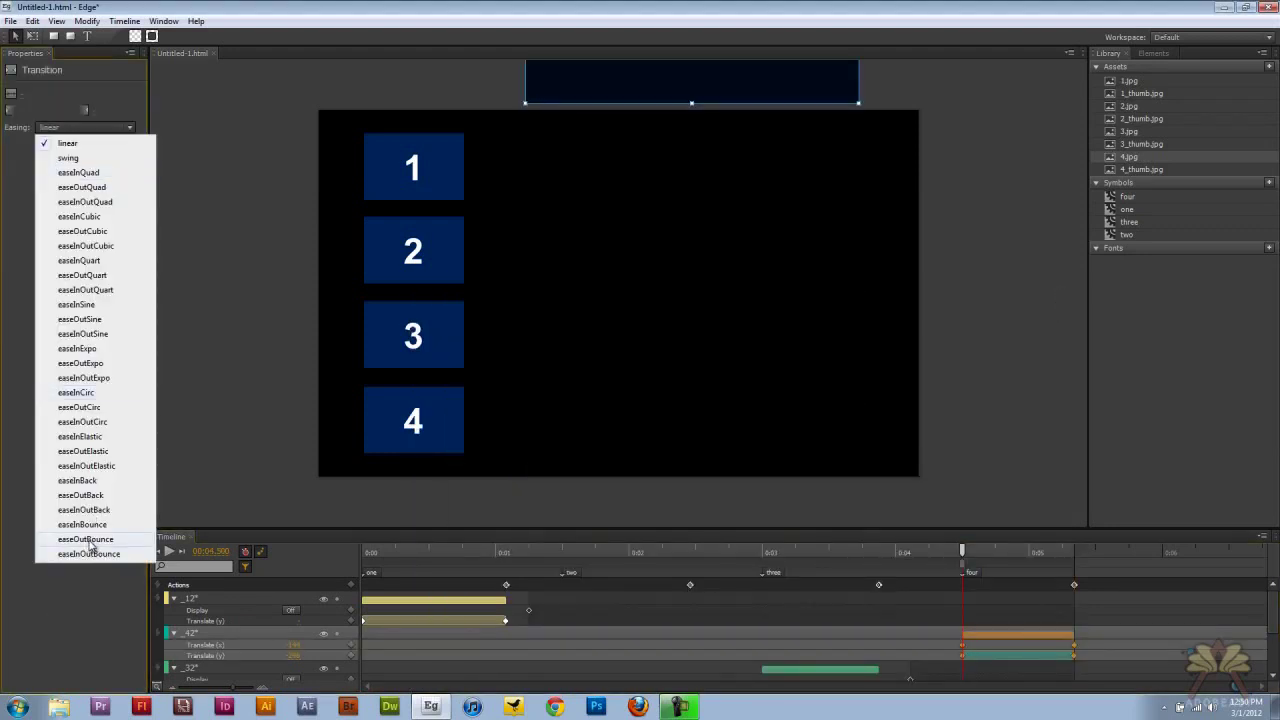
{"action": "left_click", "coordinate": [88, 540]}
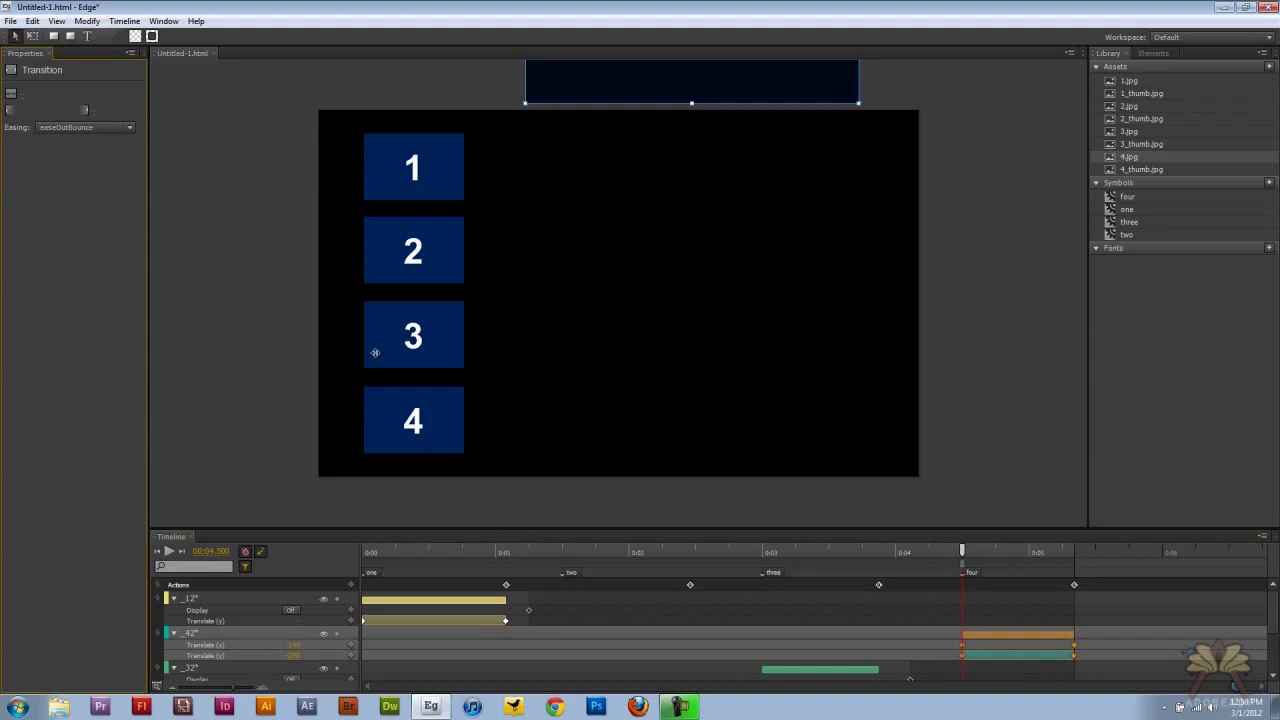
Add a click action to the "four" thumbnail that runs sym.play("four")
{"action": "left_click", "coordinate": [405, 410]}
{"action": "right_click", "coordinate": [405, 410]}
{"action": "left_click", "coordinate": [458, 478]}
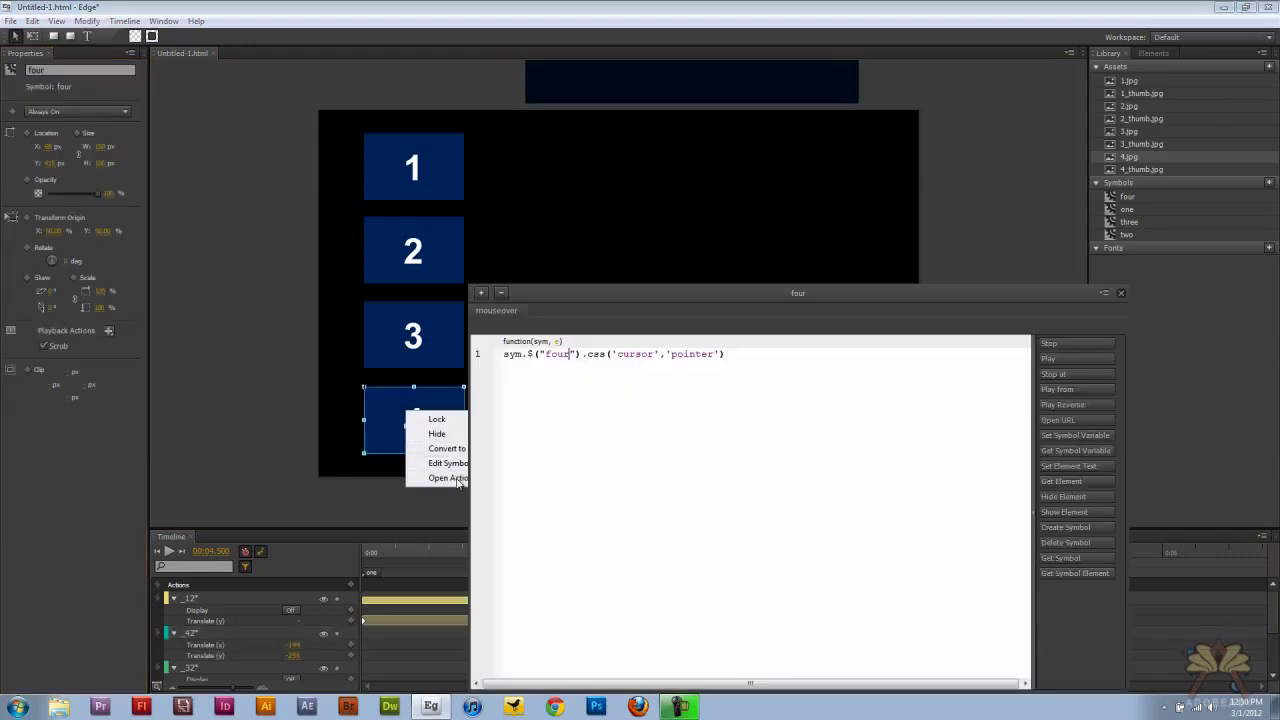
{"action": "left_click", "coordinate": [481, 294]}
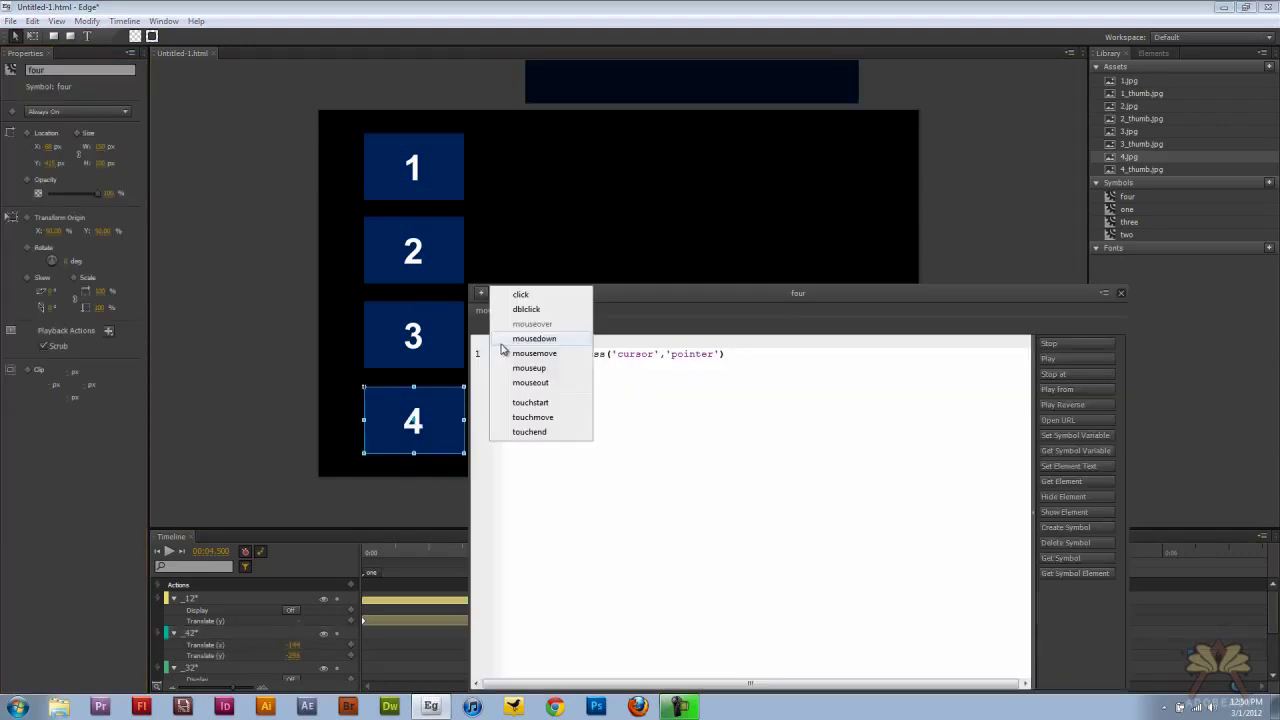
{"action": "left_click", "coordinate": [512, 293]}
{"action": "left_click", "coordinate": [1062, 358]}
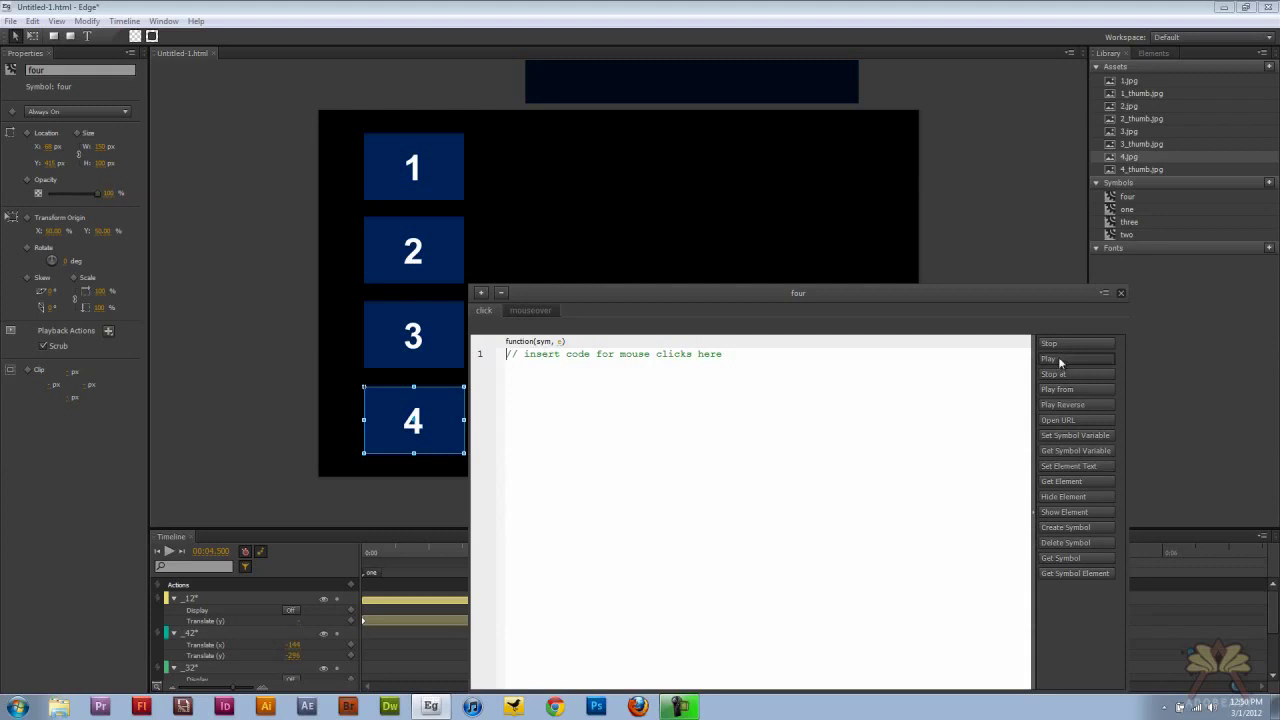
{"action": "type", "text": "\"four\""}
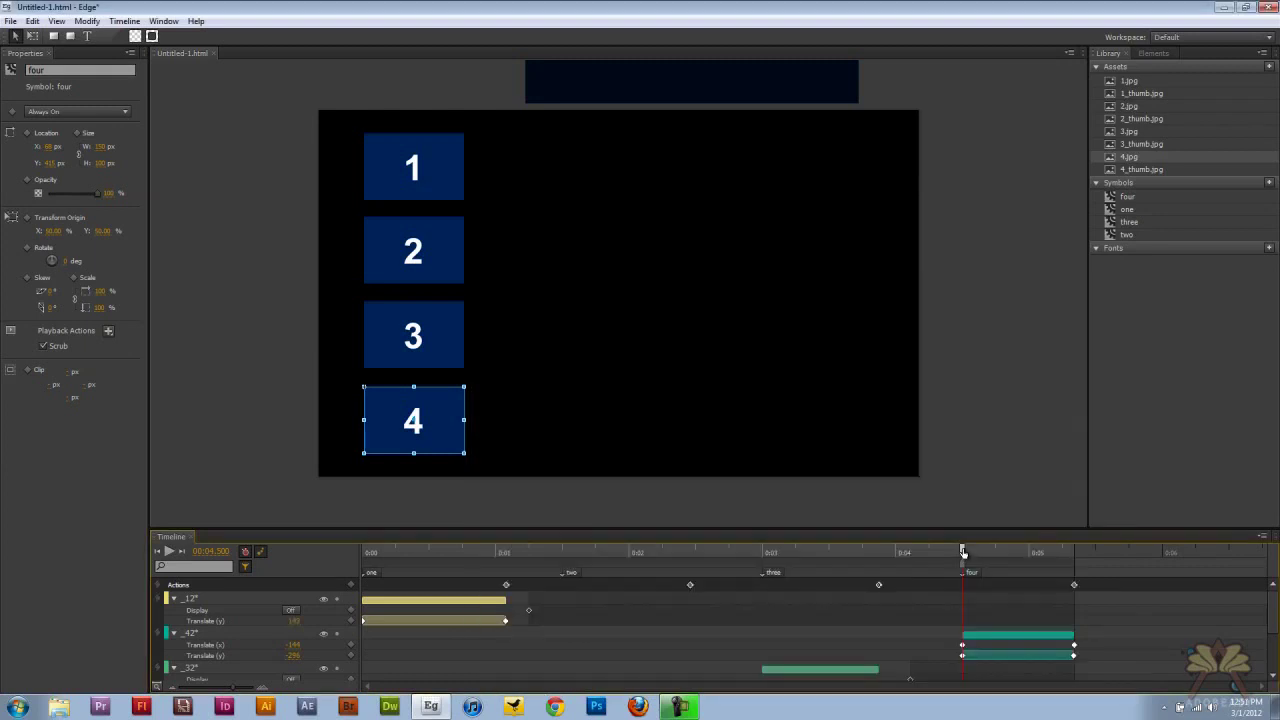
Set the fourth large image's display to Off at 4.5 seconds, and return the playhead to the timeline's start
{"action": "mouse_move", "coordinate": [963, 553]}
{"action": "left_mouse_down"}
{"action": "mouse_move", "coordinate": [1069, 555]}
{"action": "mouse_move", "coordinate": [962, 555]}
{"action": "left_mouse_up"}
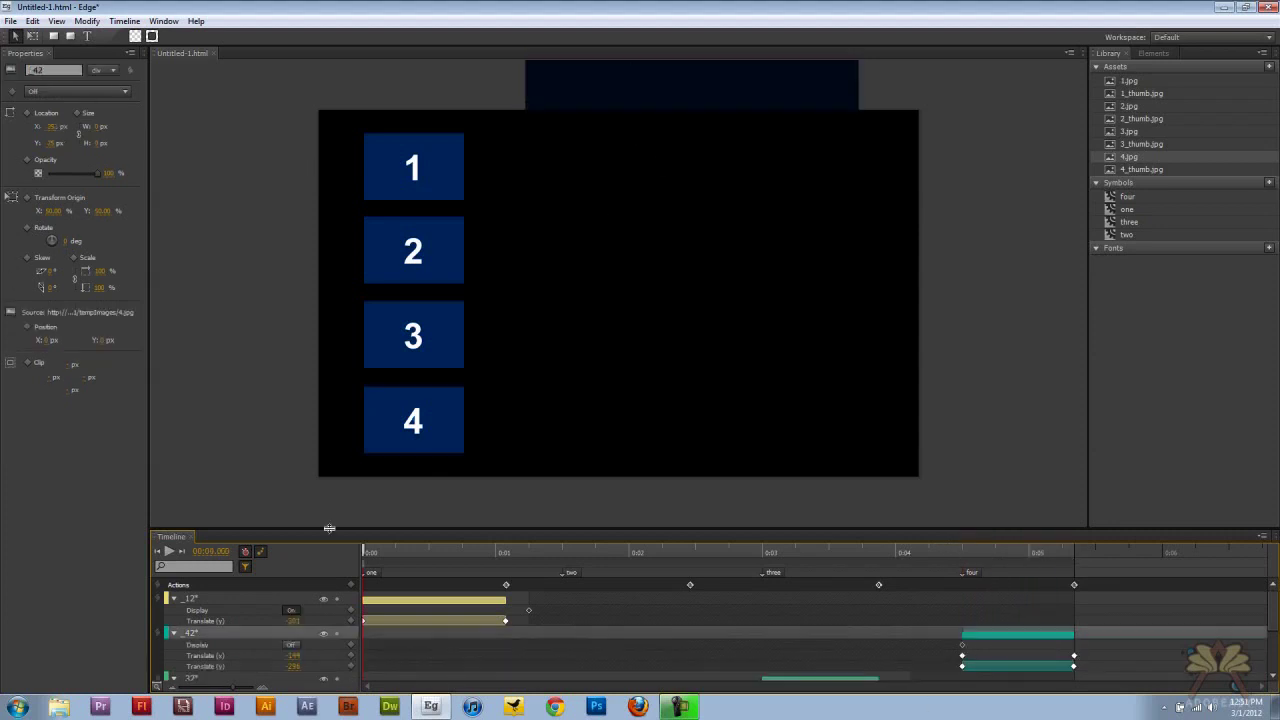
Preview the composition in the browser and test the gallery by playing thumbnails 2, 3, 4, 1 and 2 again
{"action": "key", "text": "ctrl+Return"}
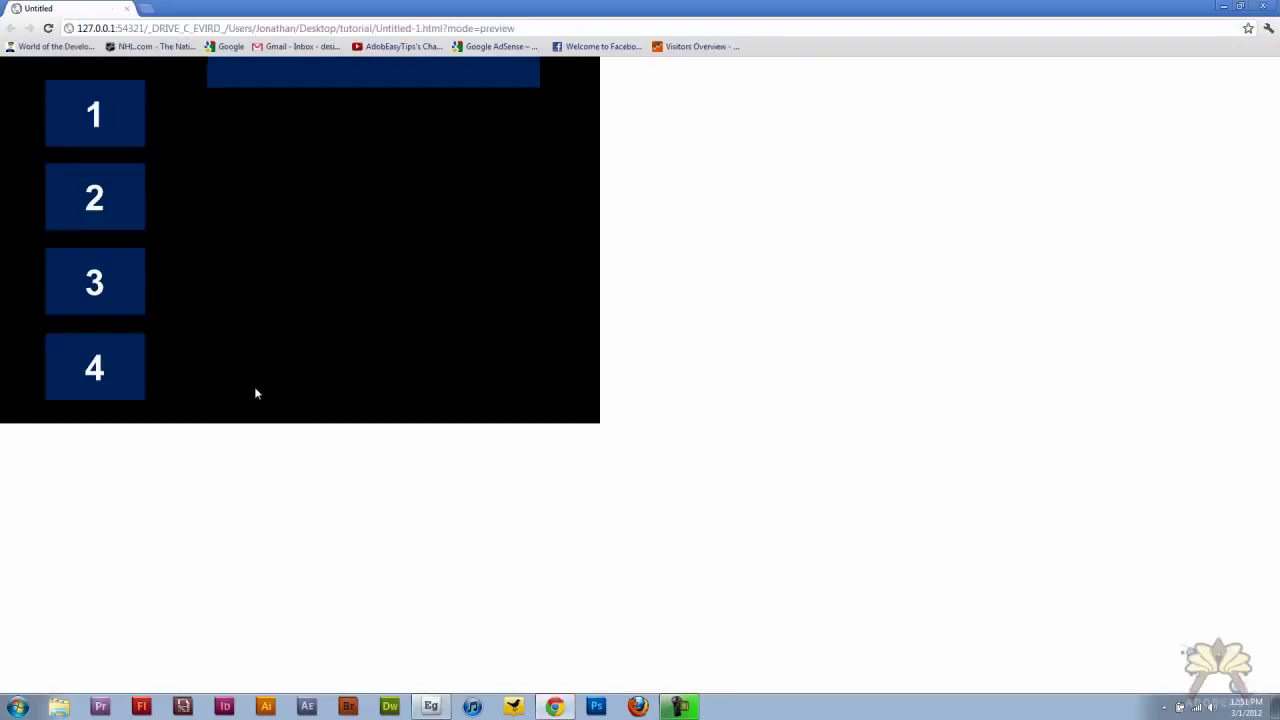
{"action": "left_click", "coordinate": [120, 204]}
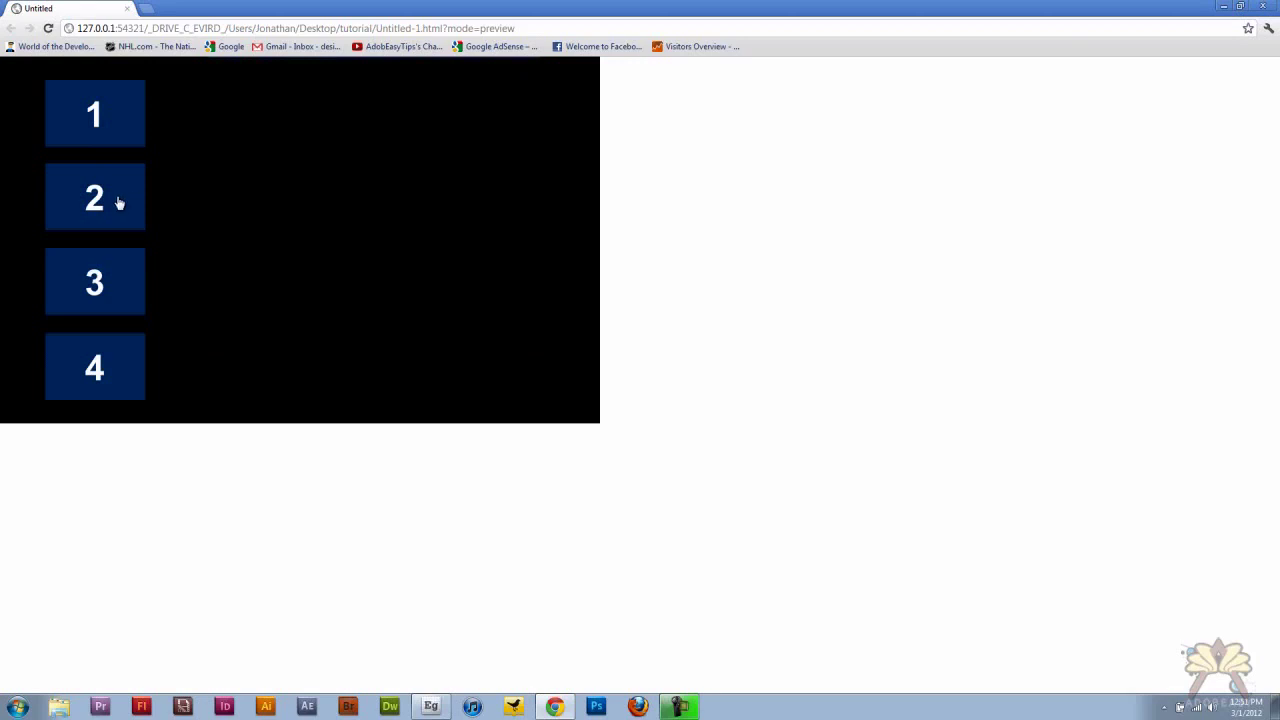
{"action": "left_click", "coordinate": [95, 284]}
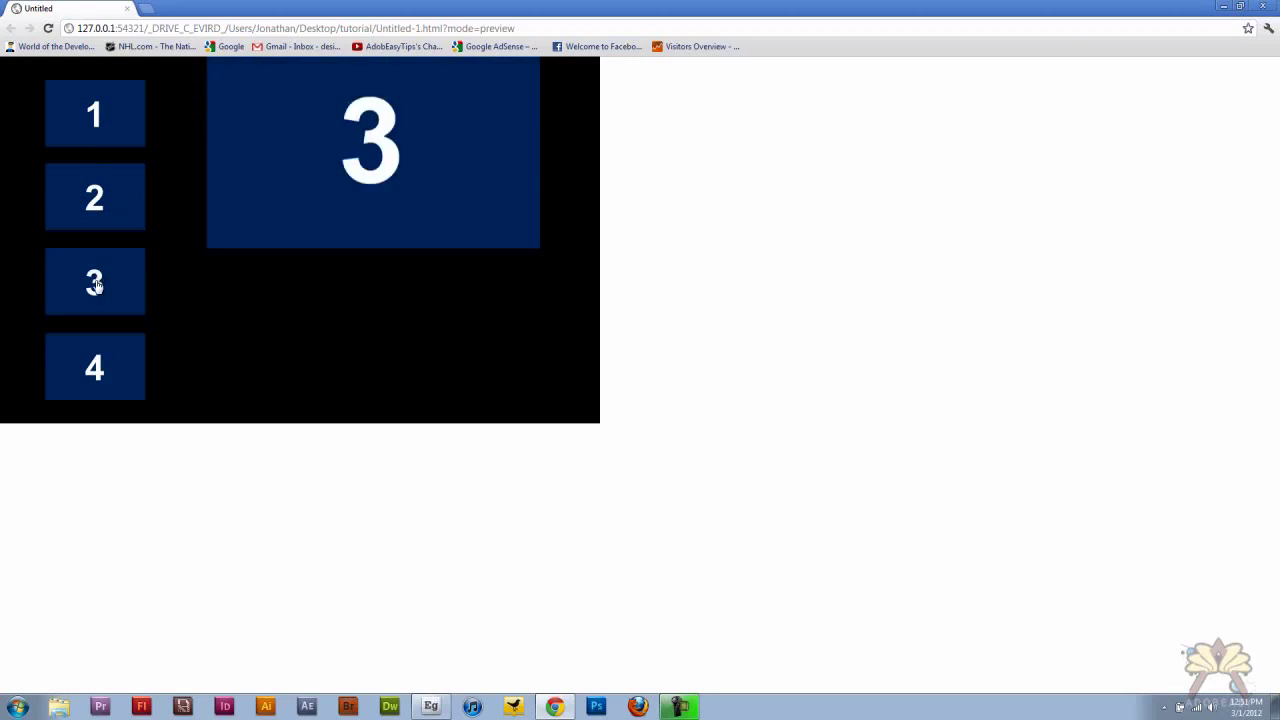
{"action": "left_click", "coordinate": [110, 367]}
{"action": "left_click", "coordinate": [99, 125]}
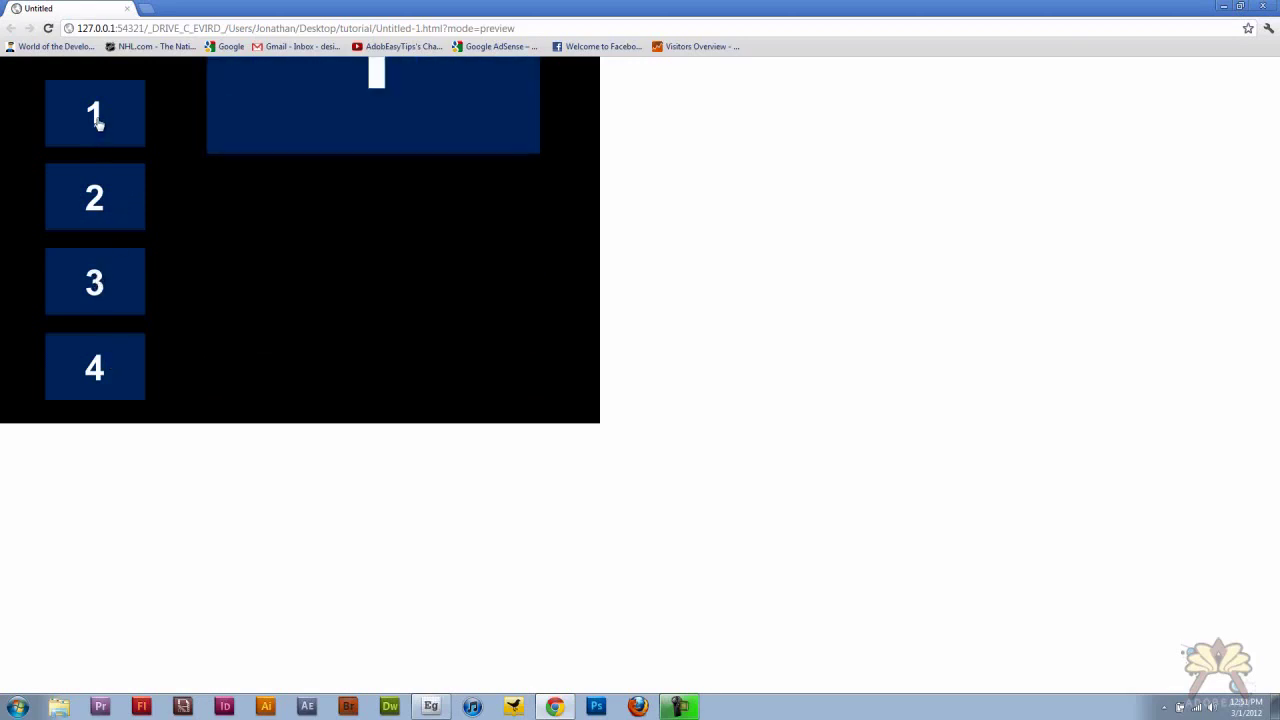
{"action": "left_click", "coordinate": [95, 196]}
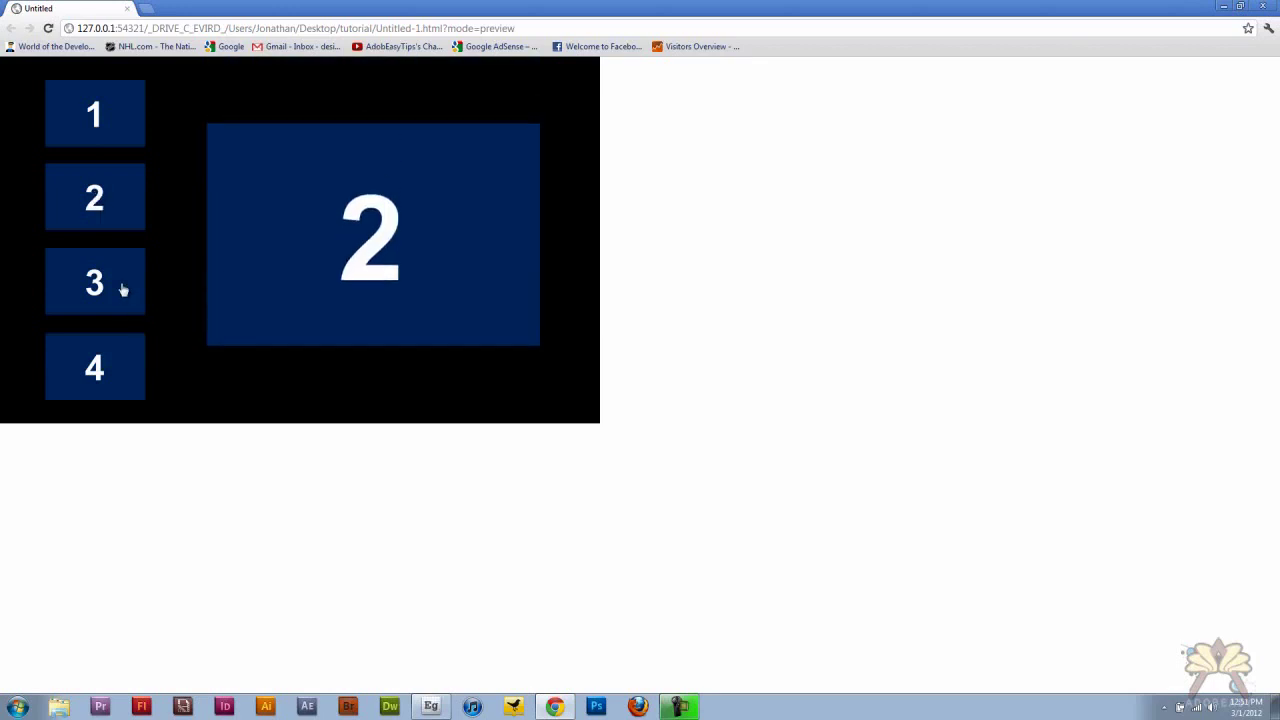